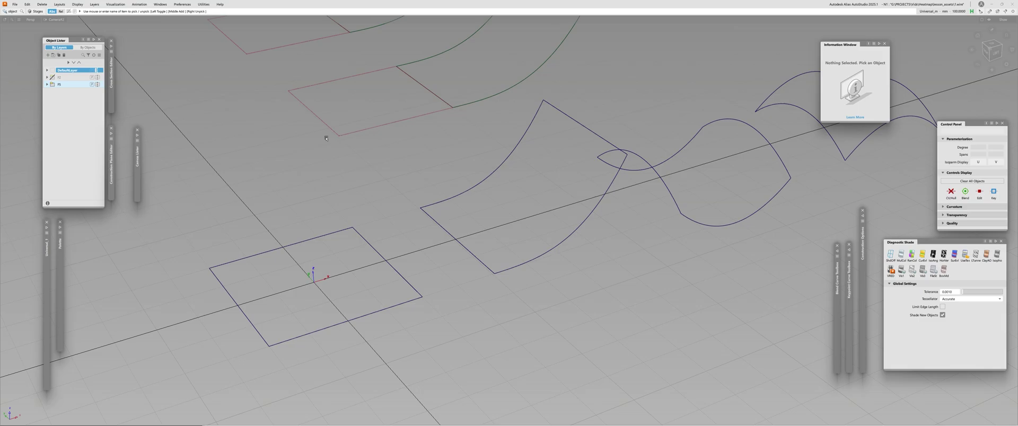
Switch to Photoshop and examine the curved surface sketch with its three arrows meeting at one point
{"action": "key", "text": "super"}
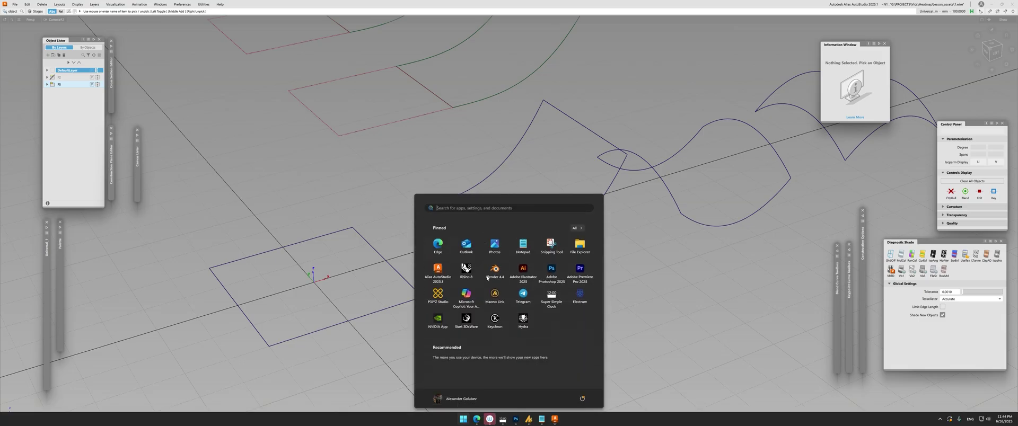
{"action": "left_click", "coordinate": [515, 418]}
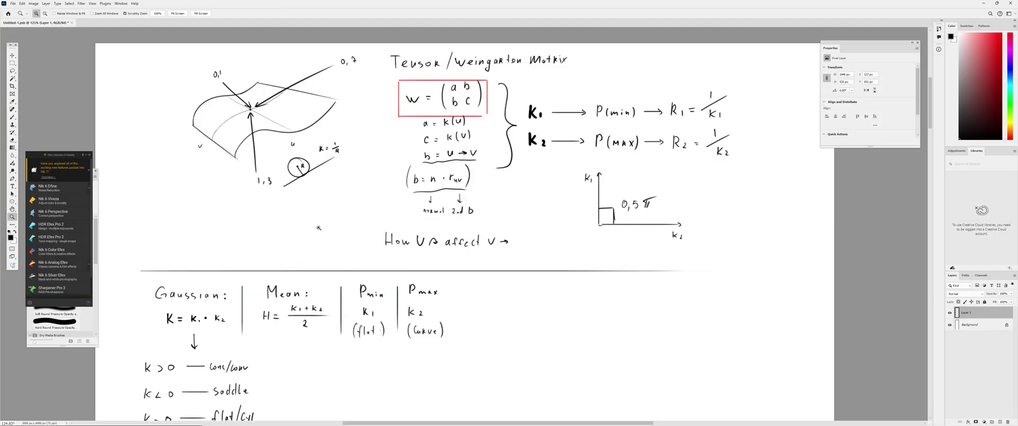
{"action": "left_click_drag", "start_coordinate": [321, 236], "coordinate": [345, 234], "text": "ctrl"}
{"action": "left_click_drag", "start_coordinate": [321, 194], "coordinate": [402, 262]}
{"action": "left_click_drag", "start_coordinate": [273, 176], "coordinate": [298, 170], "text": "ctrl"}
{"action": "left_click_drag", "start_coordinate": [297, 170], "coordinate": [273, 193]}
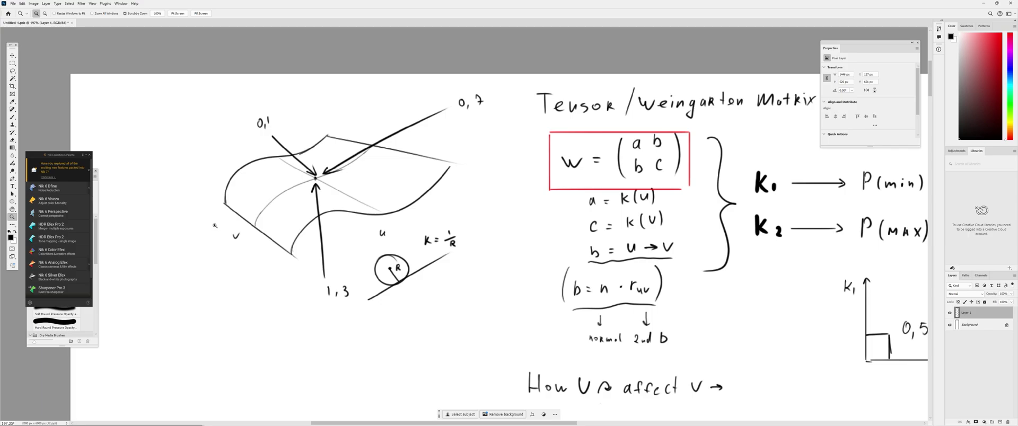
Brush three long straight lines through the surface point along the 0,7, 0,1 and 1,3 arrows and undo them
{"action": "key", "text": "v"}
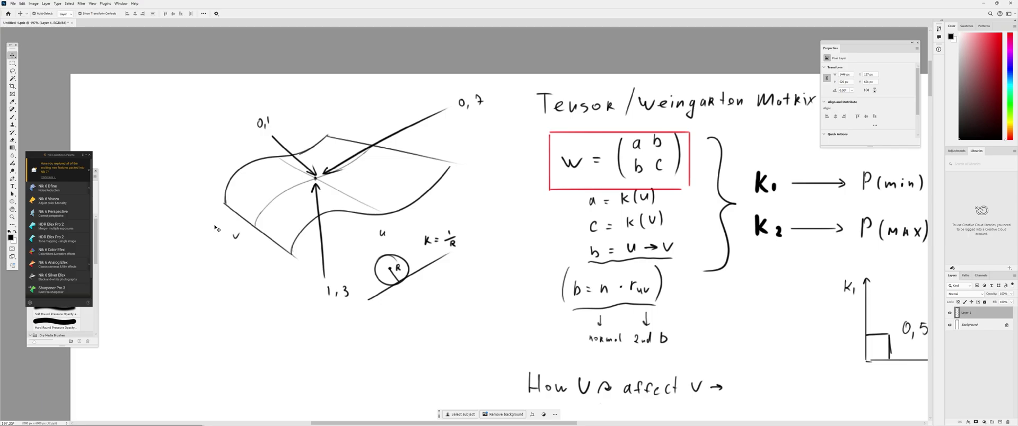
{"action": "key", "text": "b"}
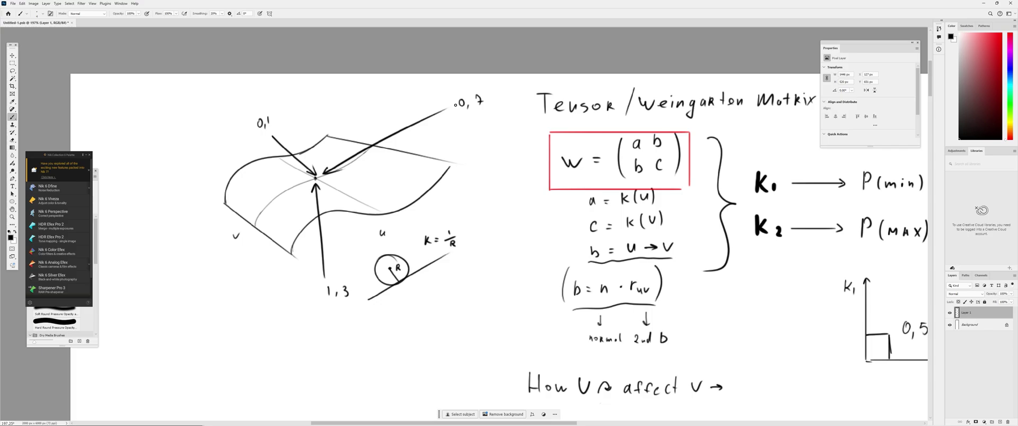
{"action": "left_click_drag", "start_coordinate": [455, 105], "coordinate": [166, 240]}
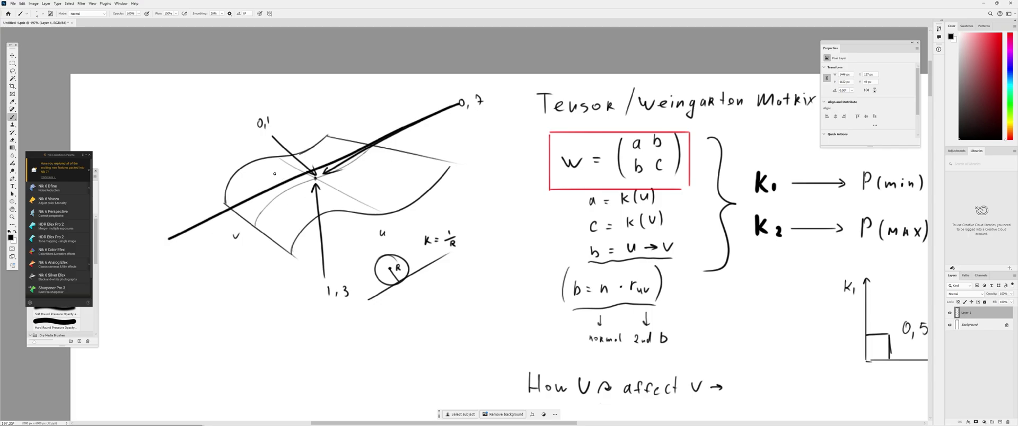
{"action": "left_click_drag", "start_coordinate": [255, 118], "coordinate": [407, 259]}
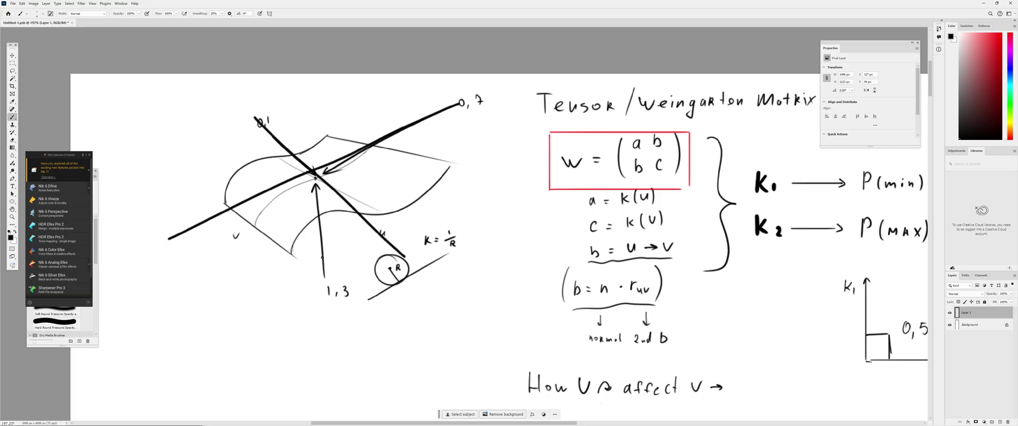
{"action": "left_click_drag", "start_coordinate": [321, 286], "coordinate": [304, 83]}
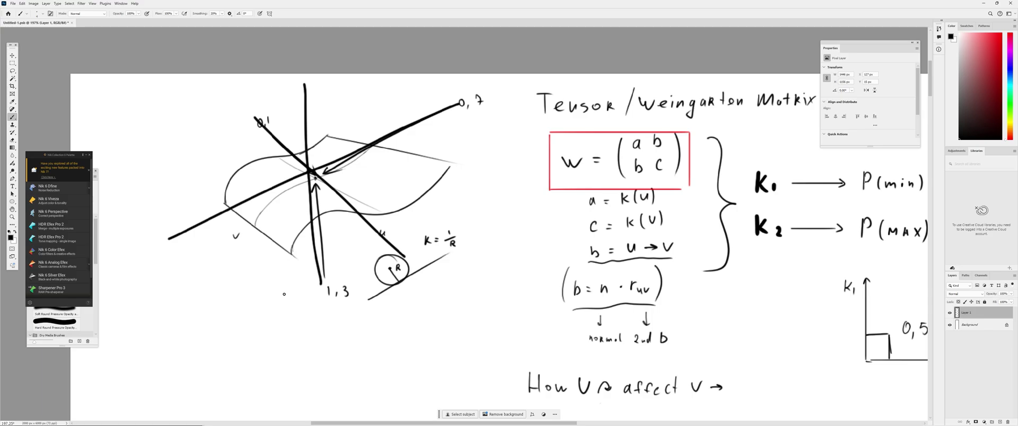
{"action": "key", "text": "ctrl+z"}
{"action": "key", "text": "ctrl+z"}
{"action": "key", "text": "ctrl+z"}
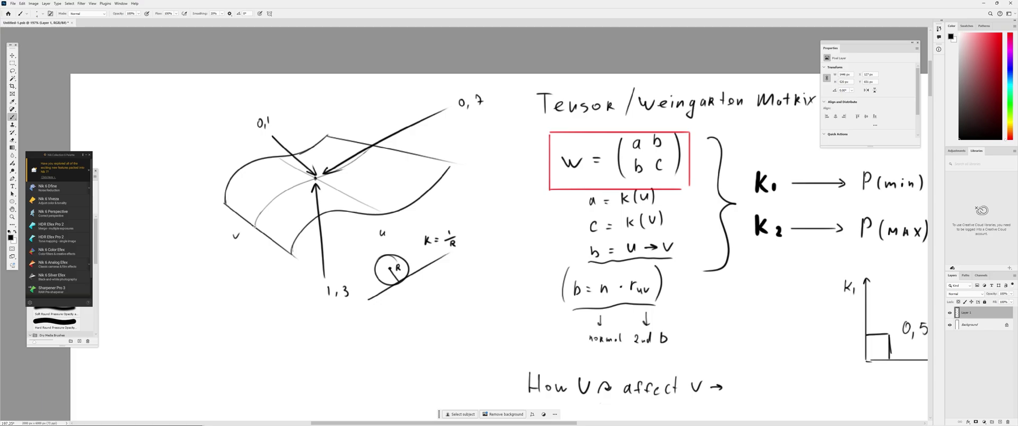
Circle the boxed W matrix formula in the Tensor/Weingarten section with the brush and undo the mark
{"action": "left_click_drag", "start_coordinate": [392, 202], "coordinate": [352, 207], "text": "ctrl"}
{"action": "left_click_drag", "start_coordinate": [437, 242], "coordinate": [362, 233]}
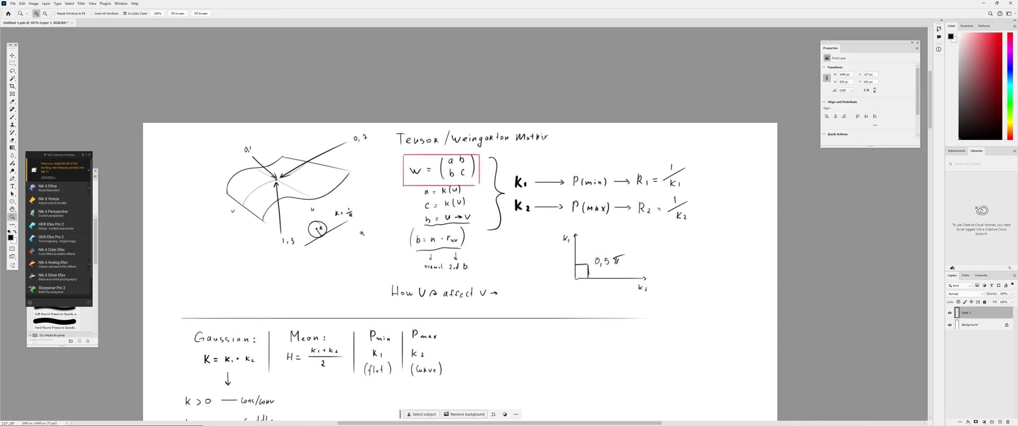
{"action": "left_click", "coordinate": [362, 234]}
{"action": "key", "text": "b"}
{"action": "mouse_move", "coordinate": [441, 195]}
{"action": "left_mouse_down", "text": "ctrl"}
{"action": "mouse_move", "coordinate": [366, 193]}
{"action": "mouse_move", "coordinate": [380, 192]}
{"action": "left_mouse_up", "text": "ctrl"}
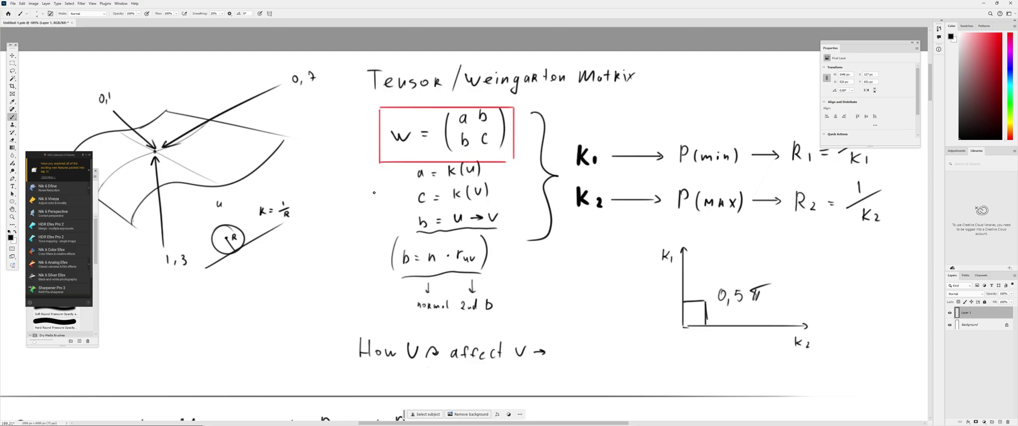
{"action": "scroll", "coordinate": [374, 193], "scroll_direction": "down", "scroll_amount": 3, "text": "alt"}
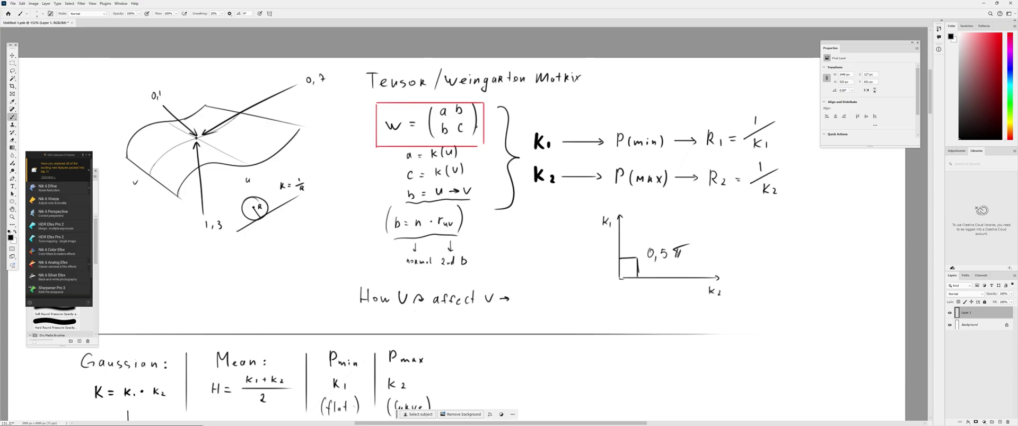
{"action": "mouse_move", "coordinate": [450, 97]}
{"action": "left_mouse_down"}
{"action": "mouse_move", "coordinate": [424, 97]}
{"action": "mouse_move", "coordinate": [491, 125]}
{"action": "mouse_move", "coordinate": [424, 97]}
{"action": "left_mouse_up"}
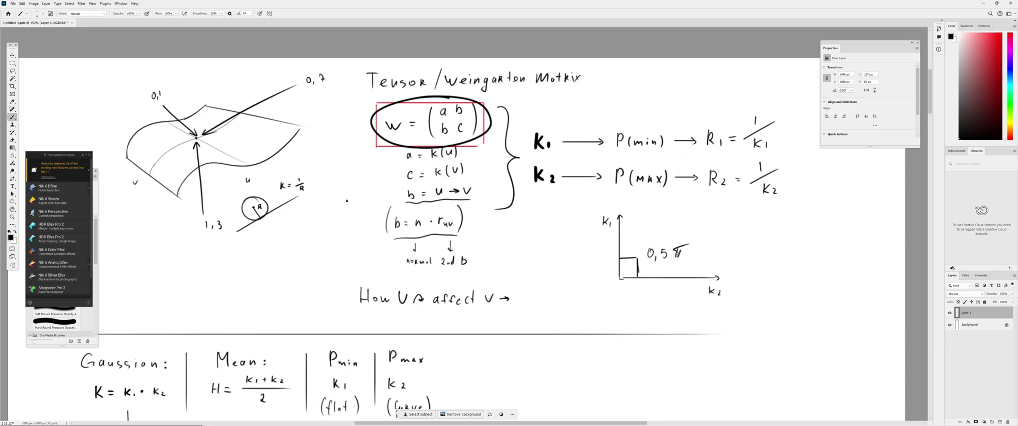
{"action": "key", "text": "ctrl+z"}
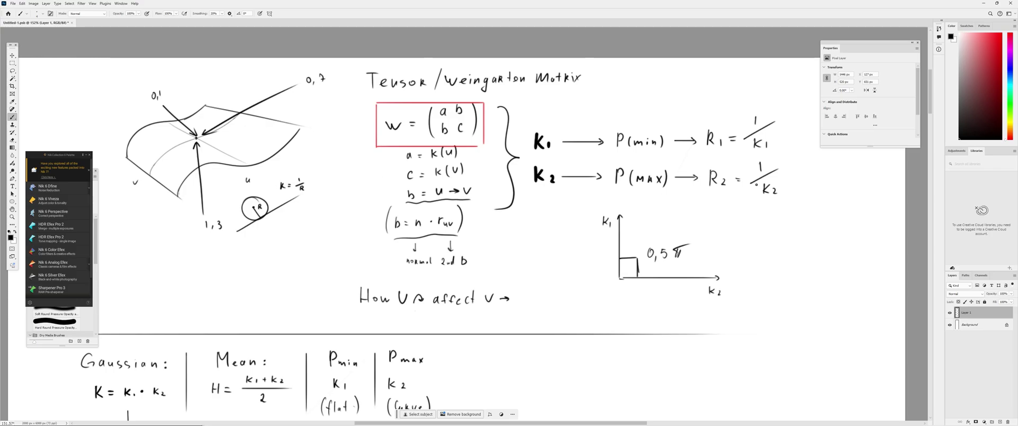
Circle the 1/K1 fraction and the R1 and R2 radii with the brush, undoing the marks
{"action": "mouse_move", "coordinate": [761, 110]}
{"action": "left_mouse_down"}
{"action": "mouse_move", "coordinate": [746, 111]}
{"action": "mouse_move", "coordinate": [761, 111]}
{"action": "left_mouse_up"}
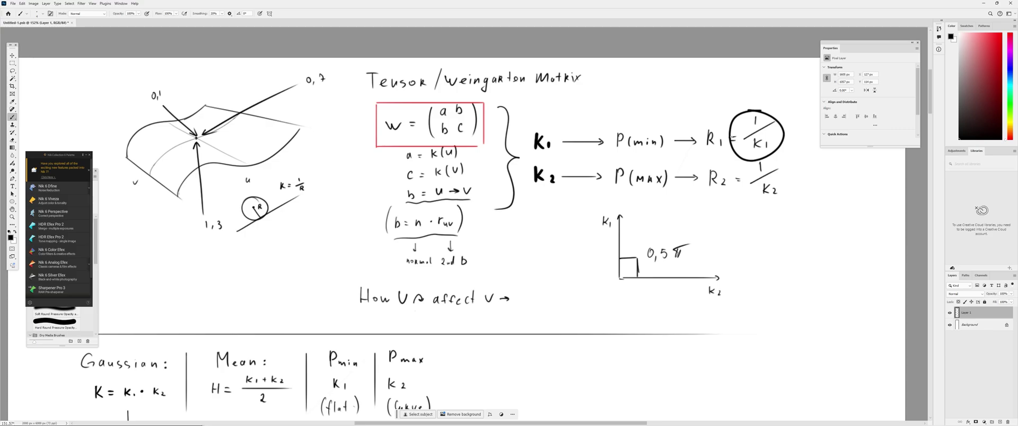
{"action": "key", "text": "ctrl+z"}
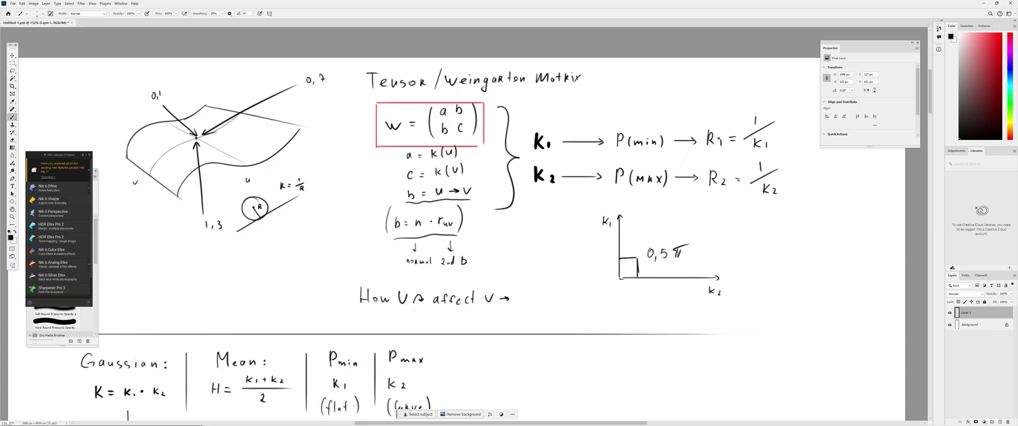
{"action": "mouse_move", "coordinate": [716, 118]}
{"action": "left_mouse_down"}
{"action": "mouse_move", "coordinate": [695, 132]}
{"action": "mouse_move", "coordinate": [709, 119]}
{"action": "left_mouse_up"}
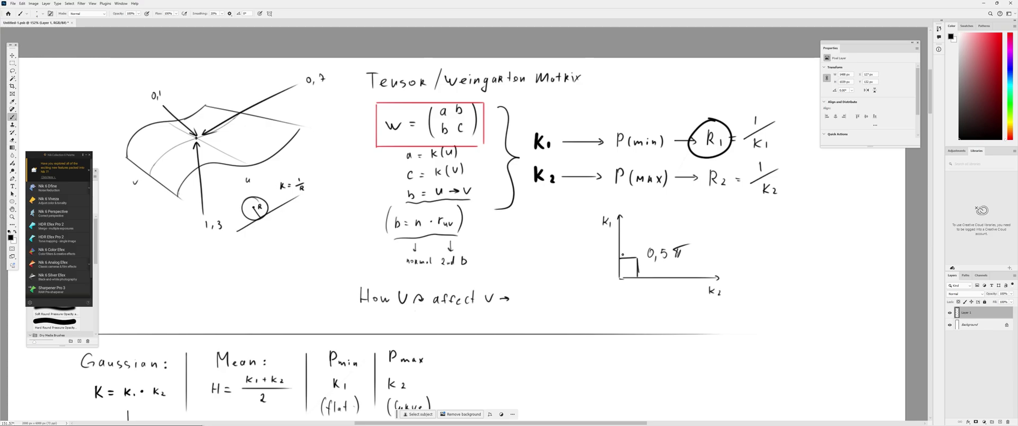
{"action": "key", "text": "ctrl+z"}
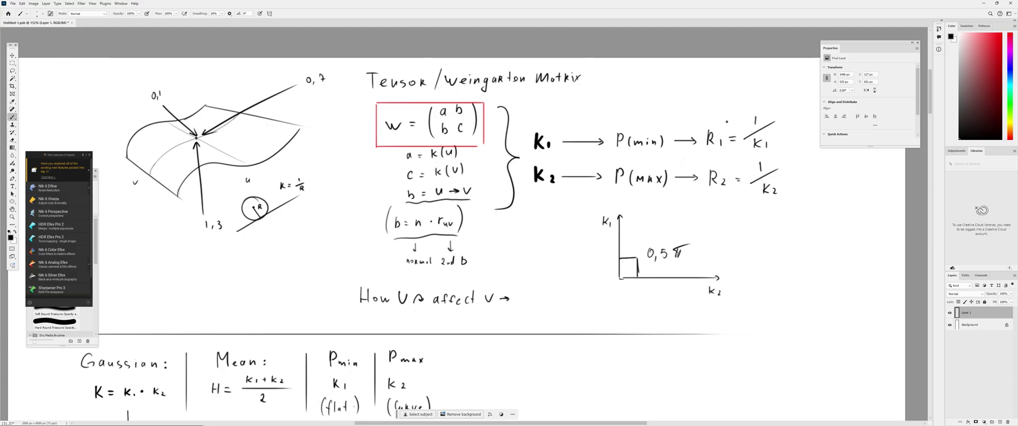
{"action": "mouse_move", "coordinate": [726, 121]}
{"action": "left_mouse_down"}
{"action": "mouse_move", "coordinate": [732, 140]}
{"action": "mouse_move", "coordinate": [713, 121]}
{"action": "left_mouse_up"}
{"action": "mouse_move", "coordinate": [716, 159]}
{"action": "left_mouse_down"}
{"action": "mouse_move", "coordinate": [718, 202]}
{"action": "mouse_move", "coordinate": [721, 160]}
{"action": "left_mouse_up"}
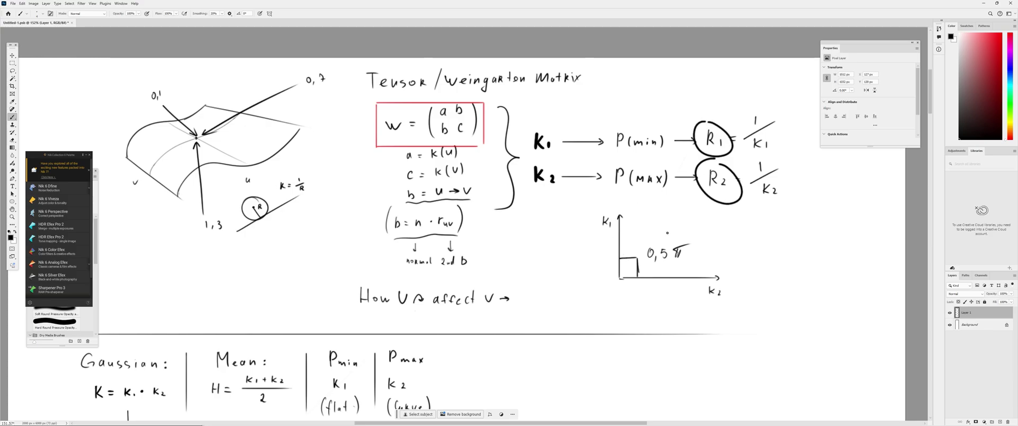
{"action": "key", "text": "ctrl+z"}
{"action": "key", "text": "ctrl+z"}
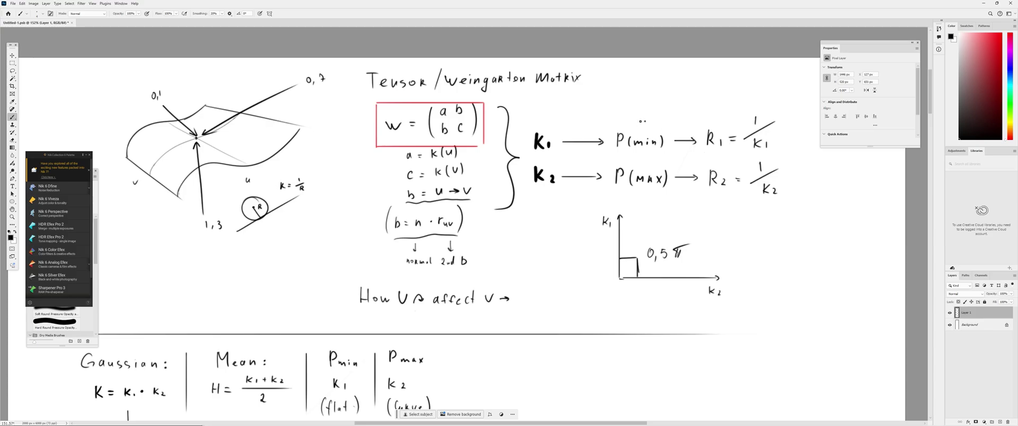
Circle P(min) and P(max) in the principal curvature notes with the brush and undo the marks
{"action": "mouse_move", "coordinate": [640, 121]}
{"action": "left_mouse_down"}
{"action": "mouse_move", "coordinate": [678, 139]}
{"action": "mouse_move", "coordinate": [648, 121]}
{"action": "left_mouse_up"}
{"action": "mouse_move", "coordinate": [644, 163]}
{"action": "left_mouse_down"}
{"action": "mouse_move", "coordinate": [678, 183]}
{"action": "mouse_move", "coordinate": [644, 159]}
{"action": "left_mouse_up"}
{"action": "key", "text": "ctrl+z"}
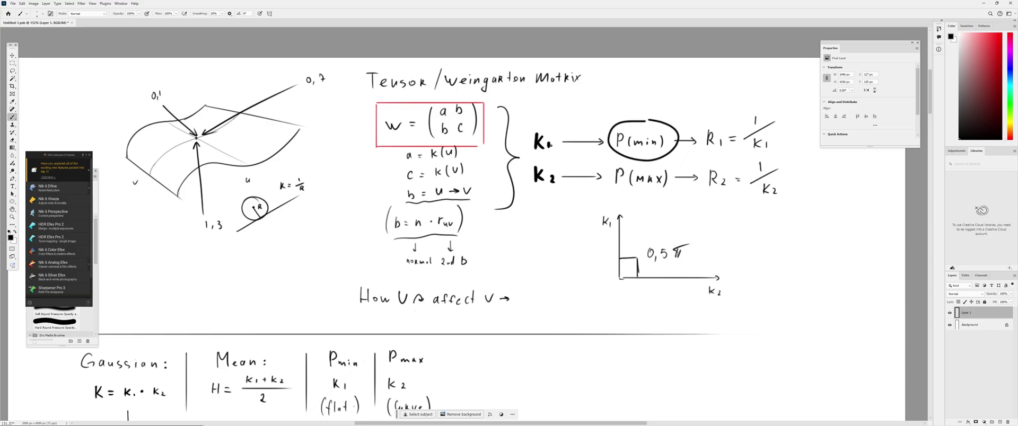
{"action": "key", "text": "ctrl+z"}
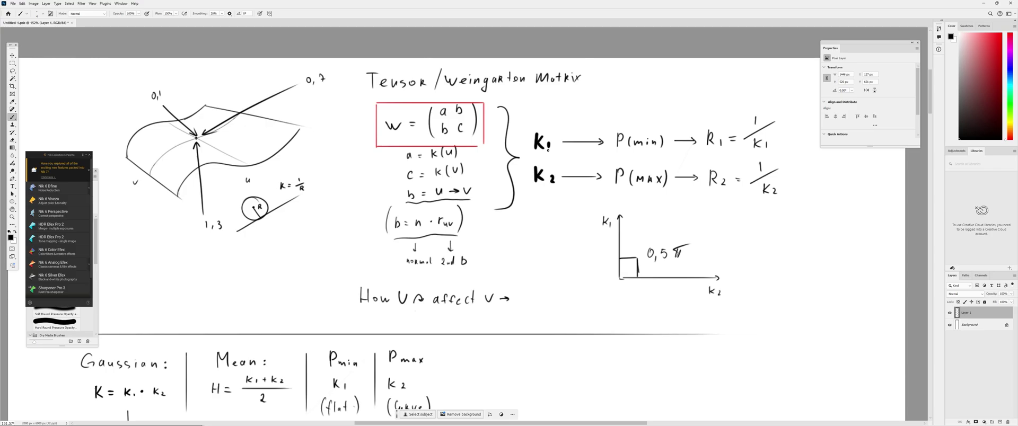
{"action": "mouse_move", "coordinate": [732, 138]}
{"action": "left_mouse_down"}
{"action": "mouse_move", "coordinate": [697, 153]}
{"action": "mouse_move", "coordinate": [708, 119]}
{"action": "mouse_move", "coordinate": [734, 159]}
{"action": "mouse_move", "coordinate": [731, 132]}
{"action": "left_mouse_up"}
{"action": "key", "text": "ctrl+z"}
Circle the Gaussian formula and mark the Mean formula in the lower notes with the brush, undoing each mark
{"action": "left_click_drag", "start_coordinate": [560, 208], "coordinate": [479, 244], "text": "ctrl"}
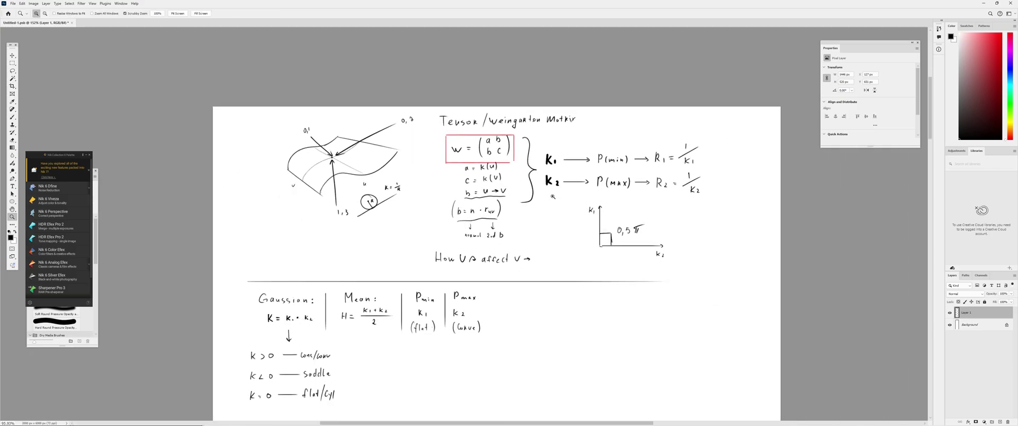
{"action": "left_click_drag", "start_coordinate": [405, 304], "coordinate": [424, 245]}
{"action": "left_click_drag", "start_coordinate": [333, 276], "coordinate": [348, 311], "text": "ctrl"}
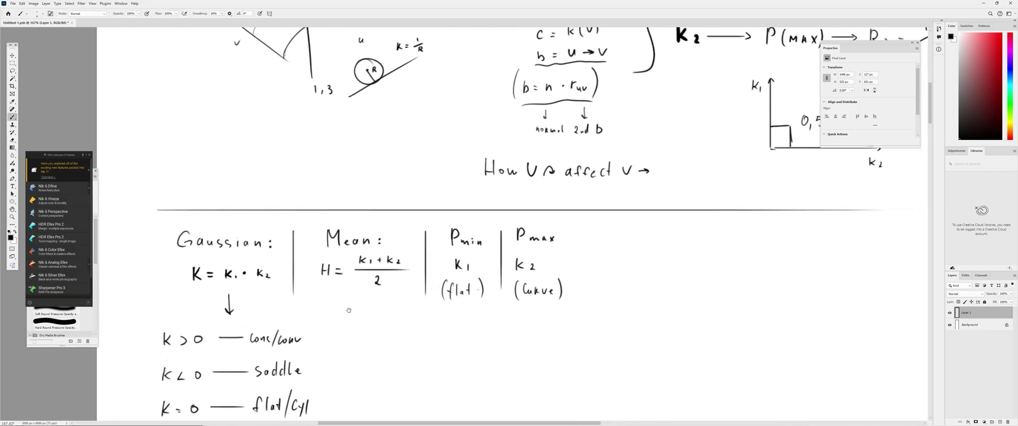
{"action": "left_click_drag", "start_coordinate": [425, 239], "coordinate": [356, 254], "text": "ctrl"}
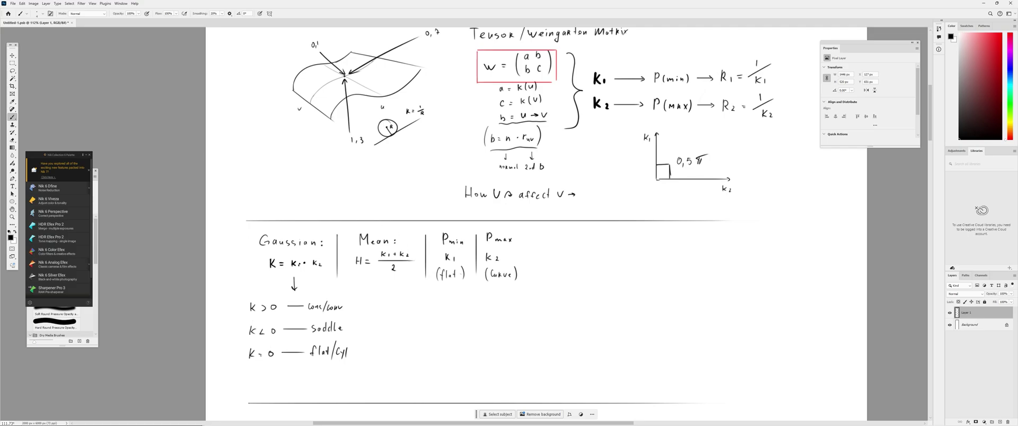
{"action": "mouse_move", "coordinate": [301, 254]}
{"action": "left_mouse_down"}
{"action": "mouse_move", "coordinate": [256, 269]}
{"action": "mouse_move", "coordinate": [285, 254]}
{"action": "mouse_move", "coordinate": [267, 255]}
{"action": "left_mouse_up"}
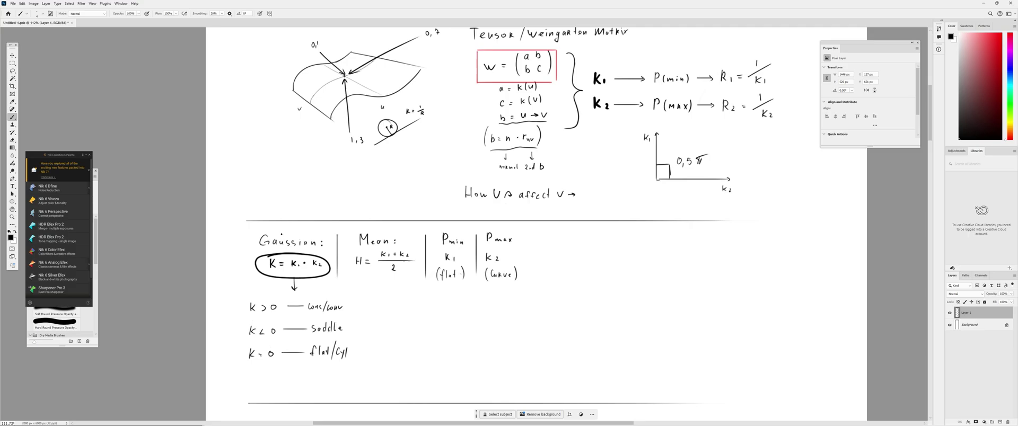
{"action": "key", "text": "ctrl+z"}
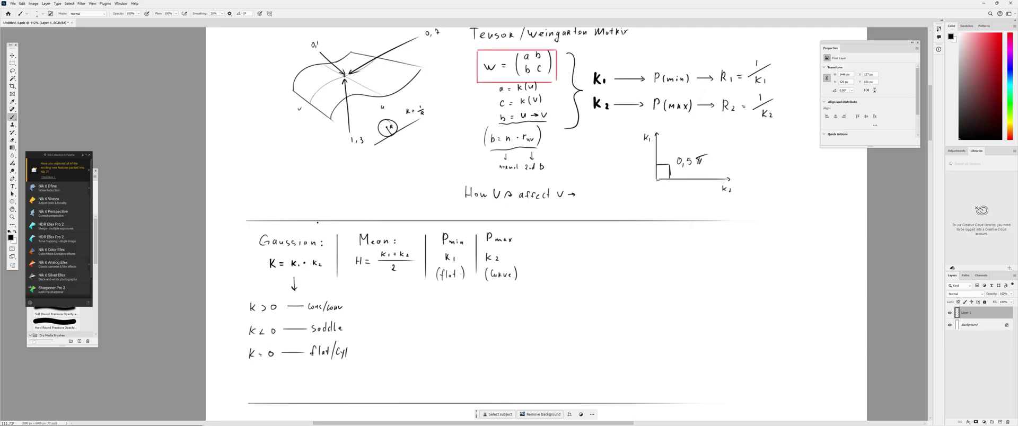
{"action": "mouse_move", "coordinate": [359, 248]}
{"action": "left_mouse_down"}
{"action": "mouse_move", "coordinate": [366, 271]}
{"action": "mouse_move", "coordinate": [349, 253]}
{"action": "left_mouse_up"}
{"action": "key", "text": "ctrl+z"}
Switch back to Alias AutoStudio and shade the surfaces with the Curvature Evaluation diagnostic
{"action": "key", "text": "super"}
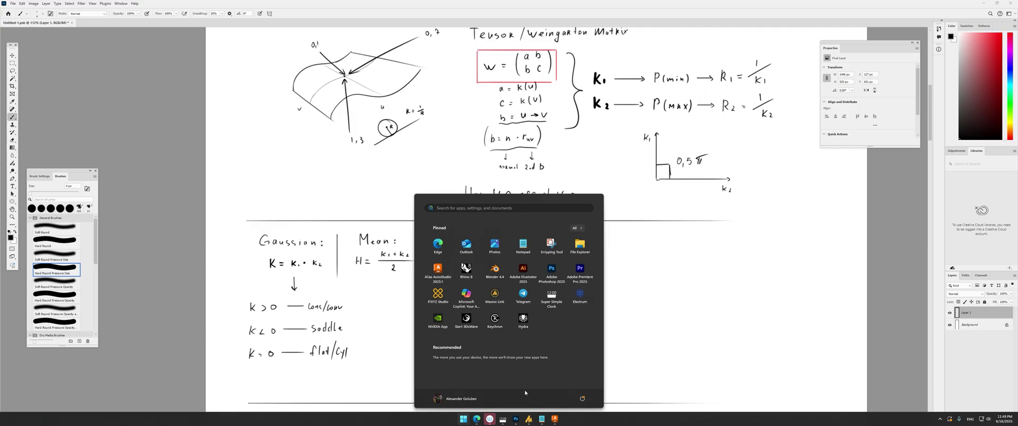
{"action": "left_click", "coordinate": [554, 418]}
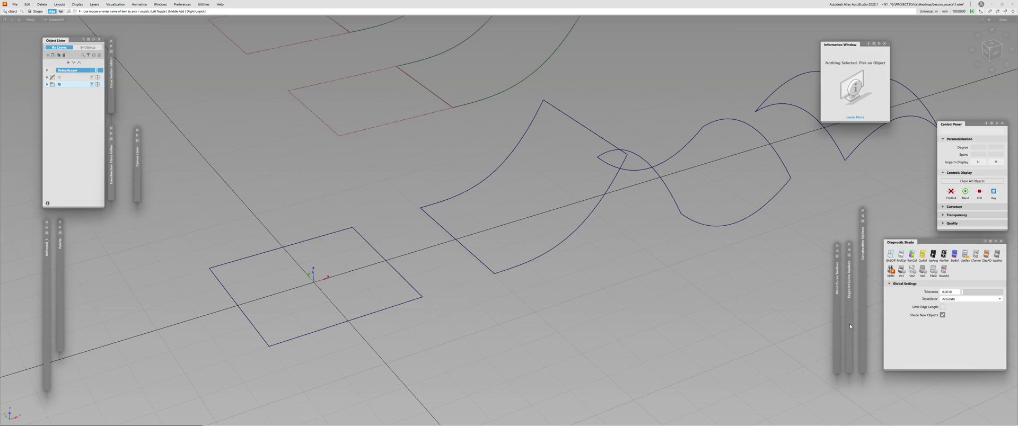
{"action": "left_click_drag", "start_coordinate": [944, 239], "coordinate": [944, 240]}
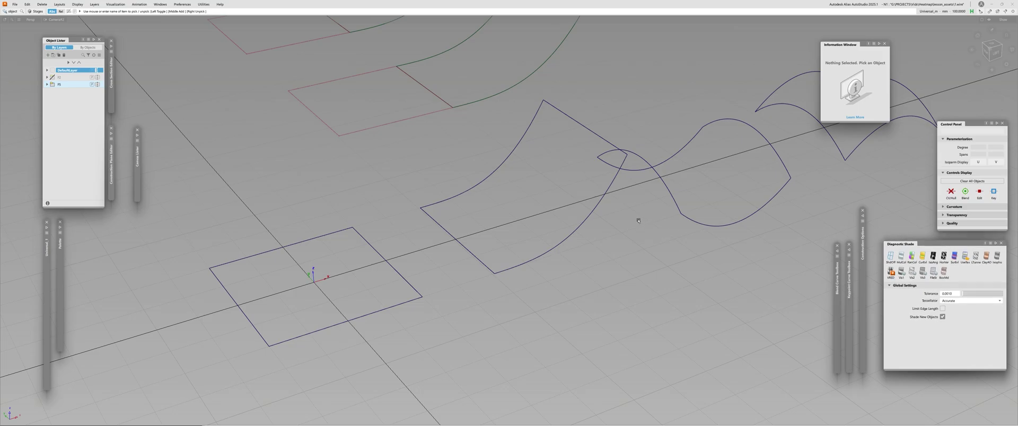
{"action": "left_click", "coordinate": [116, 4]}
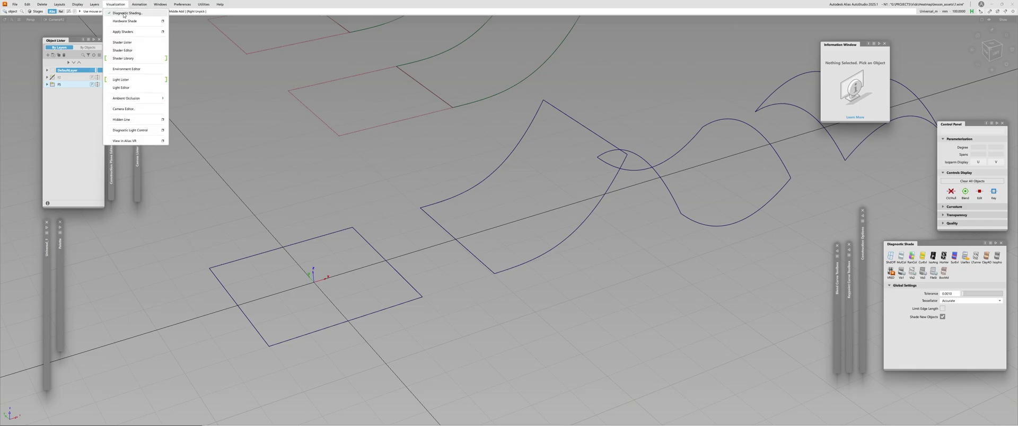
{"action": "left_click", "coordinate": [951, 350]}
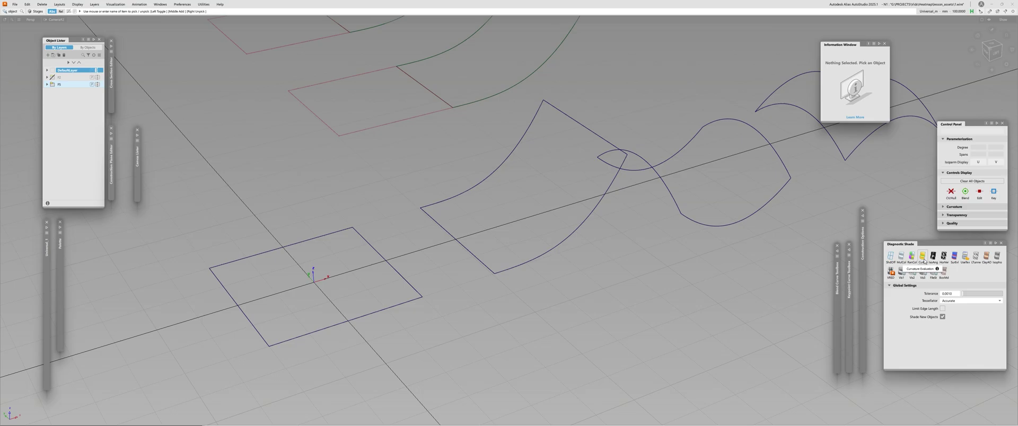
{"action": "left_click", "coordinate": [923, 257]}
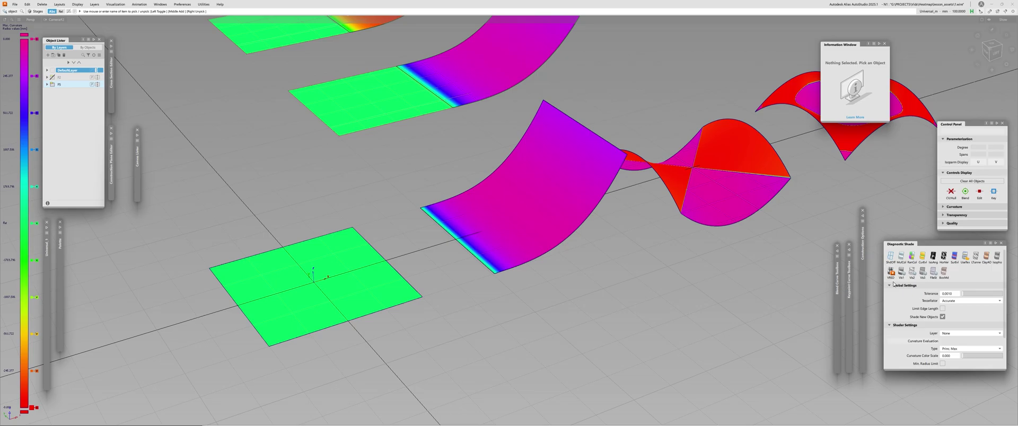
Try the Curvature and Isophotes layers on the curvature shading and return the layer setting to None
{"action": "left_click", "coordinate": [888, 286]}
{"action": "scroll", "coordinate": [920, 305], "scroll_direction": "down", "scroll_amount": 1}
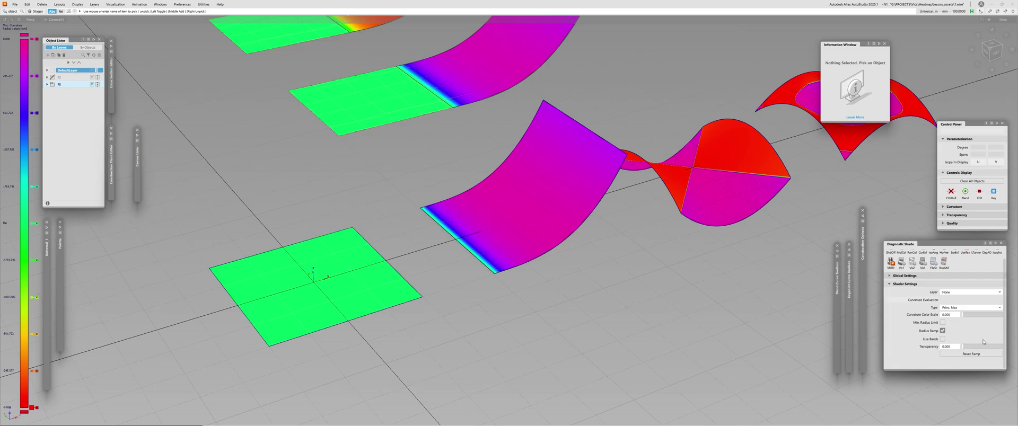
{"action": "left_click", "coordinate": [965, 293]}
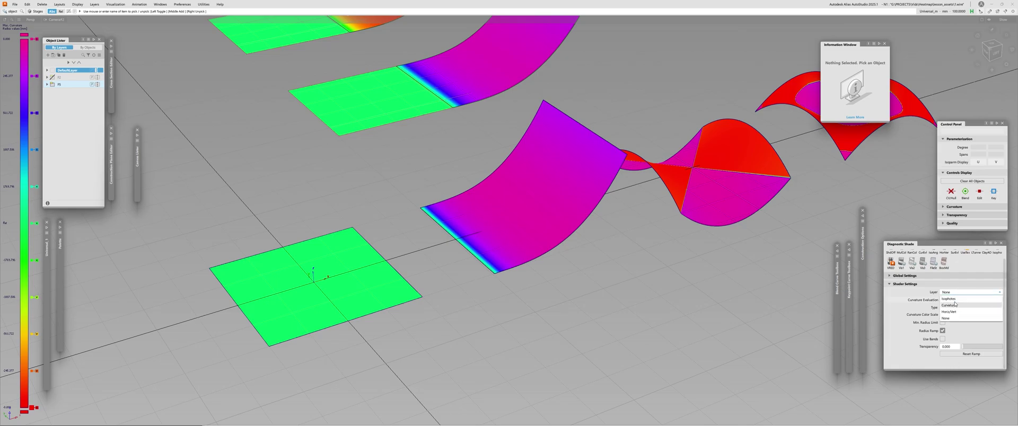
{"action": "left_click", "coordinate": [954, 306]}
{"action": "left_click", "coordinate": [957, 293]}
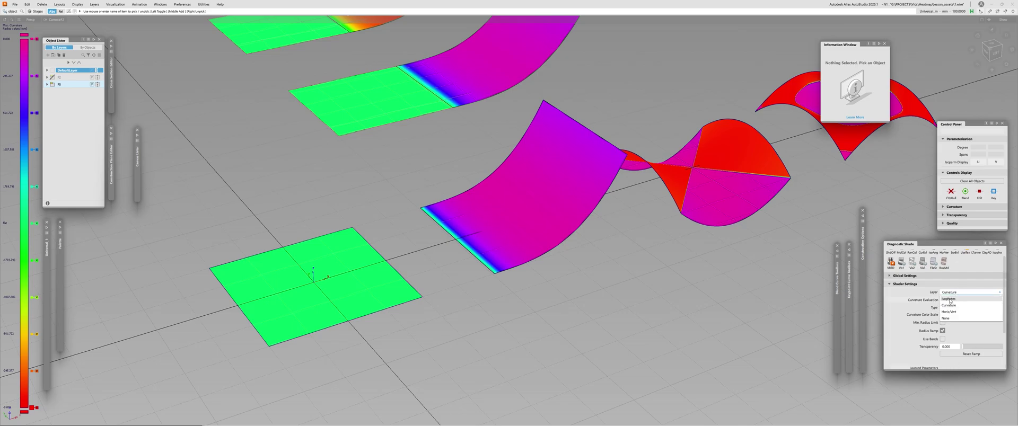
{"action": "left_click", "coordinate": [950, 299]}
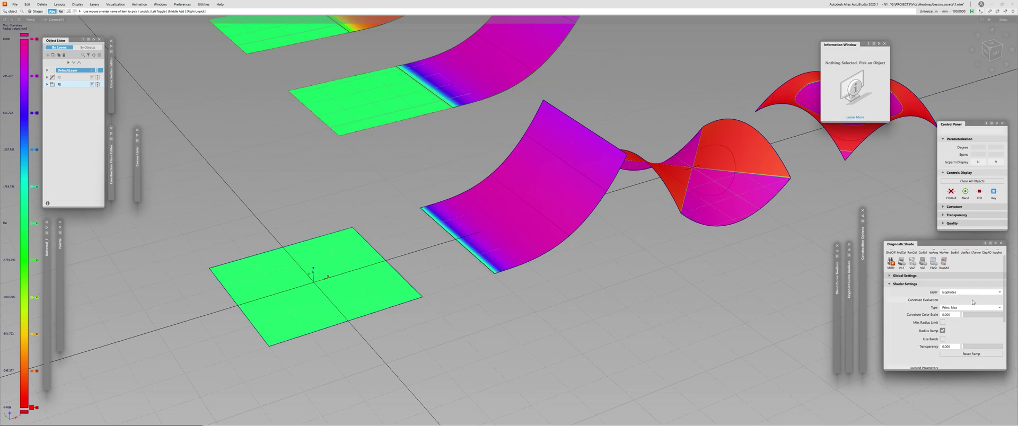
{"action": "left_click", "coordinate": [966, 293]}
{"action": "left_click", "coordinate": [957, 318]}
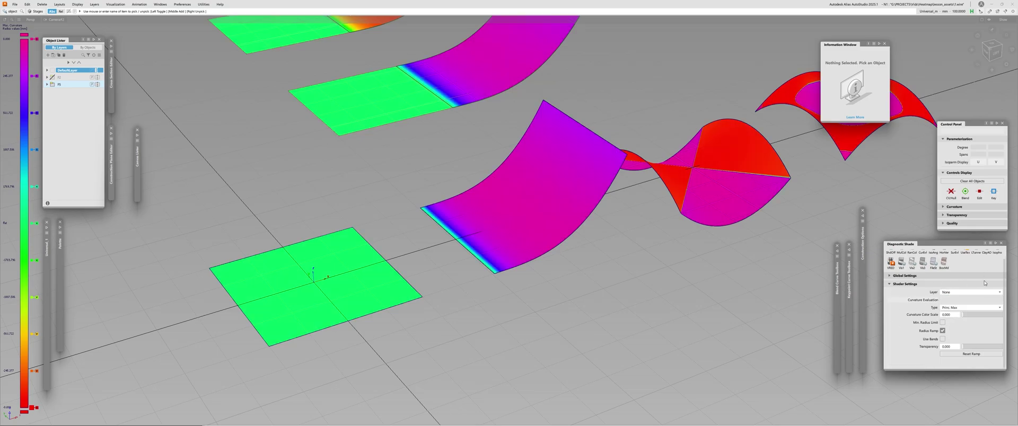
Change the Curvature Evaluation type to Gaussian
{"action": "left_click", "coordinate": [951, 308]}
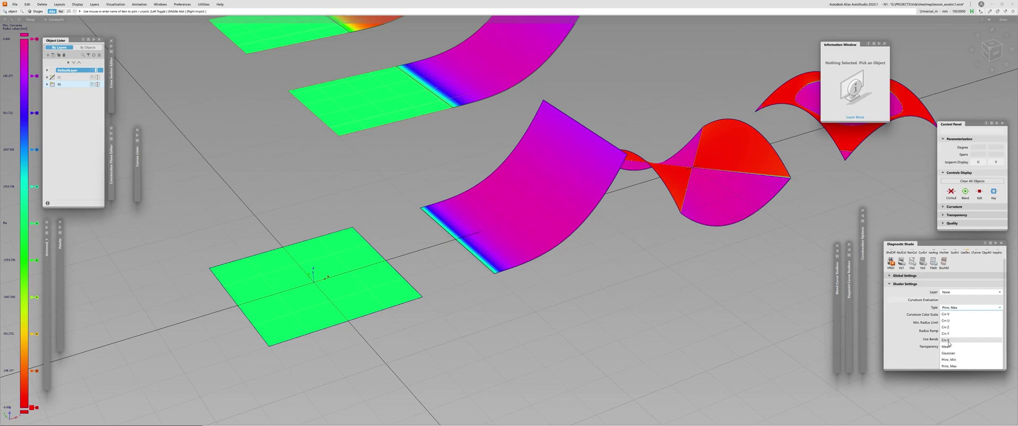
{"action": "left_click", "coordinate": [908, 330]}
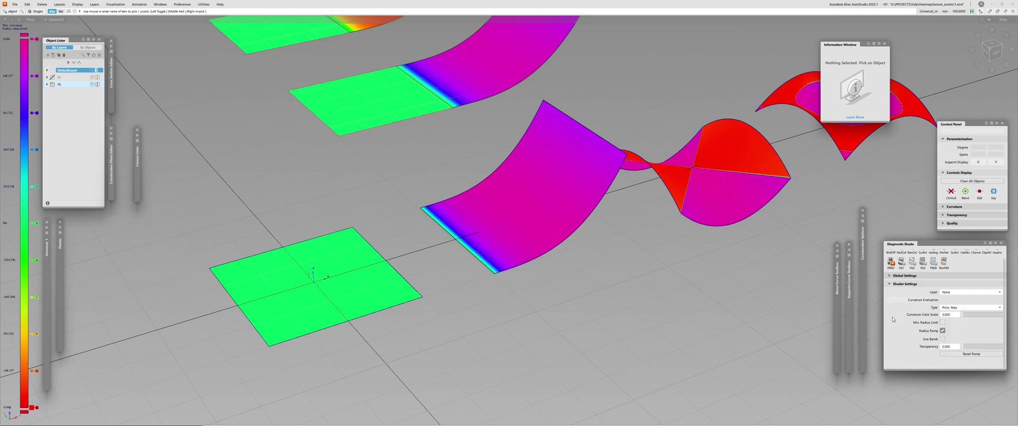
{"action": "scroll", "coordinate": [909, 329], "scroll_direction": "up", "scroll_amount": 1}
{"action": "left_click", "coordinate": [963, 318]}
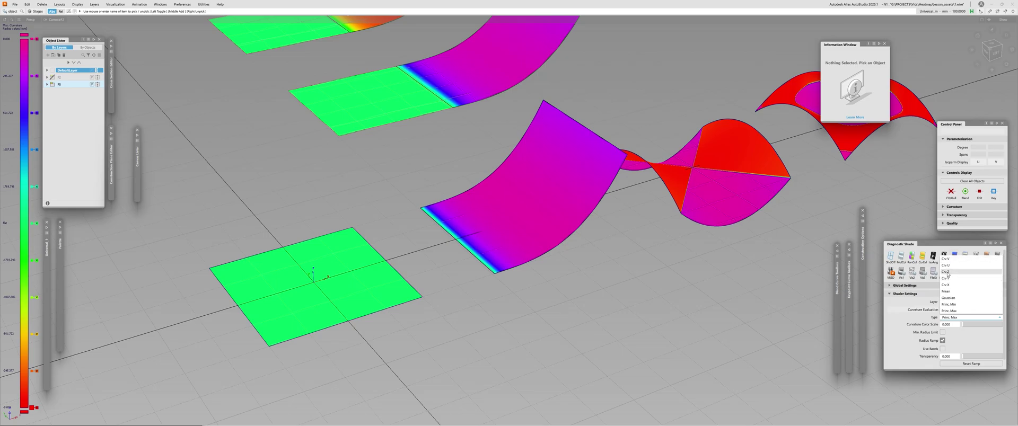
{"action": "left_click", "coordinate": [951, 298]}
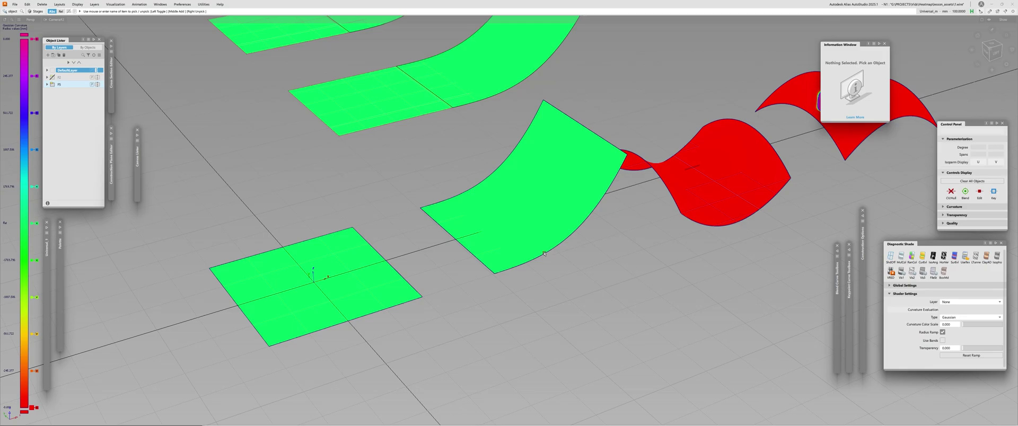
Examine the Gaussian shading on the flat, single-curved and double-curved surfaces from several angles and distances
{"action": "left_click", "coordinate": [488, 206]}
{"action": "right_click_drag", "start_coordinate": [488, 206], "coordinate": [500, 249], "text": "alt+shift"}
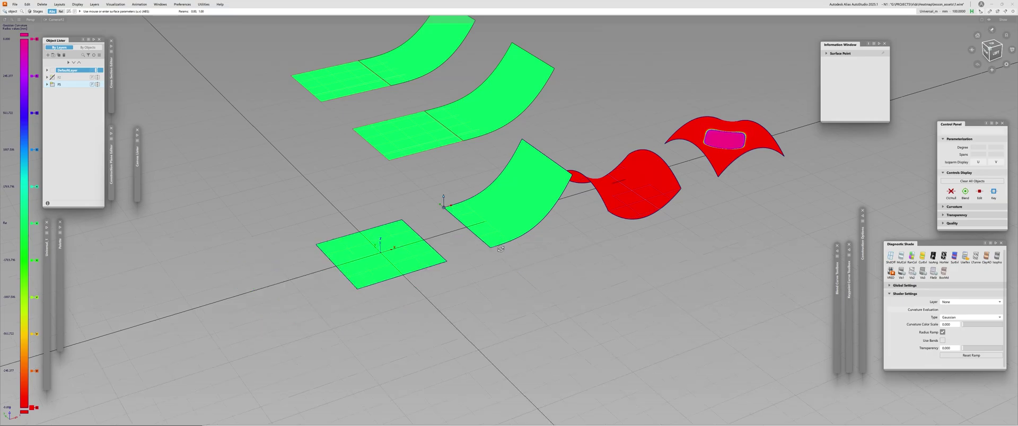
{"action": "left_click_drag", "start_coordinate": [501, 249], "coordinate": [456, 249], "text": "alt+shift"}
{"action": "right_click_drag", "start_coordinate": [457, 249], "coordinate": [477, 248], "text": "alt+shift"}
{"action": "left_click_drag", "start_coordinate": [469, 250], "coordinate": [467, 237], "text": "ctrl+shift"}
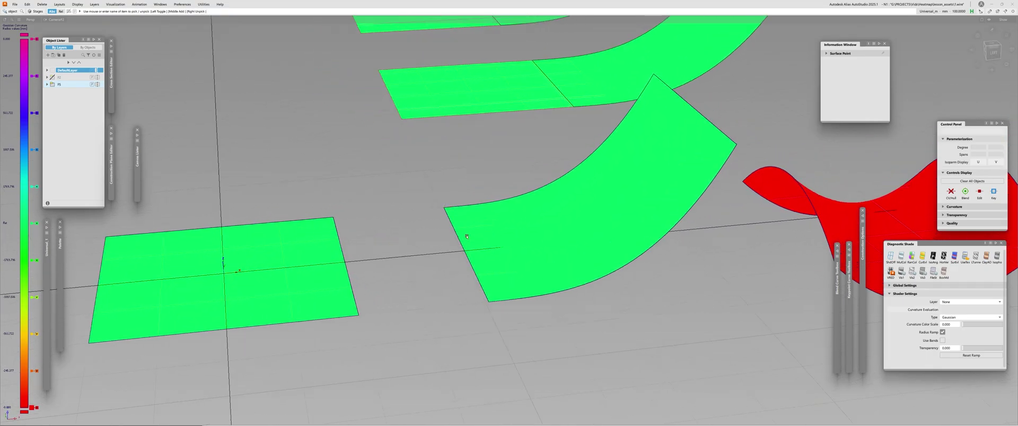
{"action": "right_click_drag", "start_coordinate": [790, 303], "coordinate": [536, 212], "text": "alt+shift"}
{"action": "left_click_drag", "start_coordinate": [535, 212], "coordinate": [513, 229], "text": "alt+shift"}
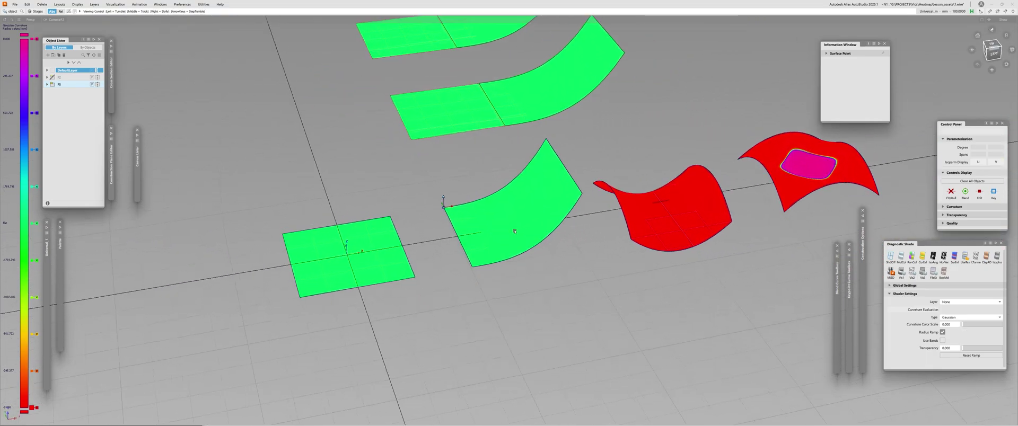
{"action": "middle_click_drag", "start_coordinate": [513, 230], "coordinate": [505, 262], "text": "alt+shift"}
{"action": "left_click_drag", "start_coordinate": [504, 261], "coordinate": [488, 269], "text": "alt+shift"}
{"action": "left_click_drag", "start_coordinate": [510, 258], "coordinate": [417, 266], "text": "alt+shift"}
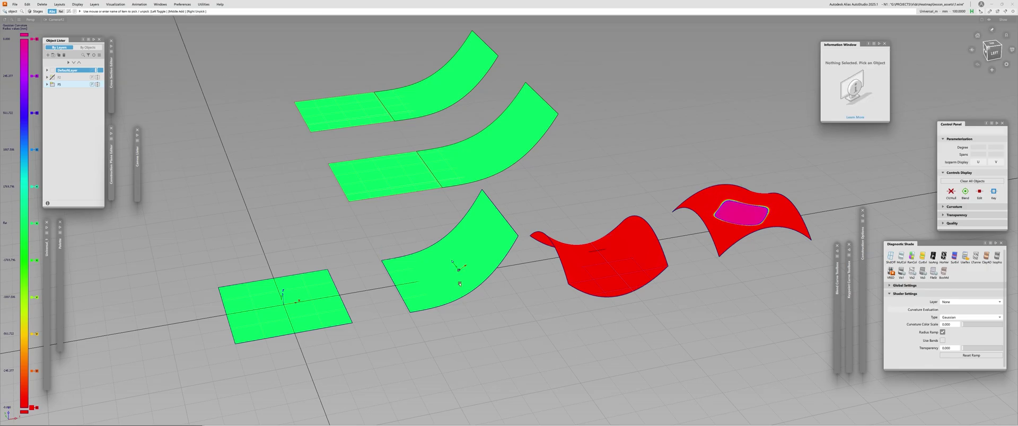
{"action": "mouse_move", "coordinate": [458, 270]}
{"action": "left_mouse_down", "text": "alt+shift"}
{"action": "mouse_move", "coordinate": [277, 218]}
{"action": "mouse_move", "coordinate": [475, 309]}
{"action": "mouse_move", "coordinate": [448, 286]}
{"action": "left_mouse_up", "text": "alt+shift"}
{"action": "mouse_move", "coordinate": [448, 286]}
{"action": "right_mouse_down", "text": "alt+shift"}
{"action": "mouse_move", "coordinate": [455, 274]}
{"action": "mouse_move", "coordinate": [446, 264]}
{"action": "mouse_move", "coordinate": [435, 283]}
{"action": "right_mouse_up", "text": "alt+shift"}
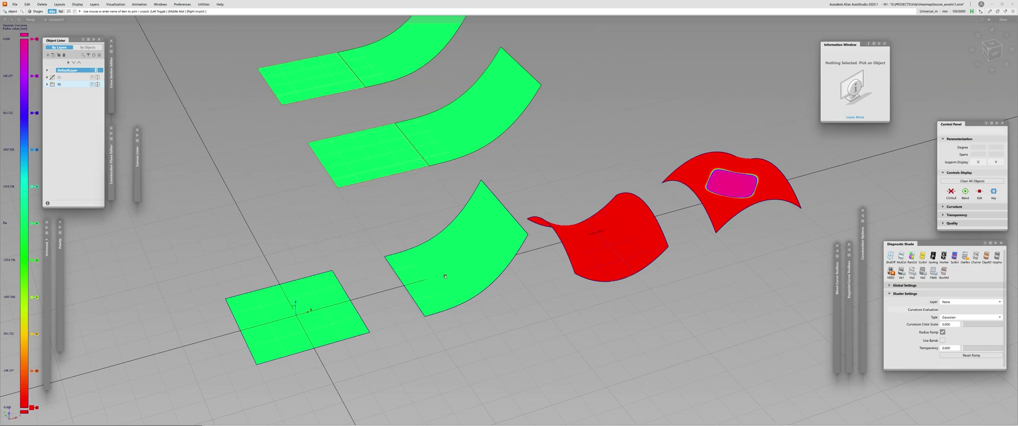
Toggle the radius ramp off and back on, and enable banded colors for the Gaussian shading
{"action": "left_click", "coordinate": [942, 333]}
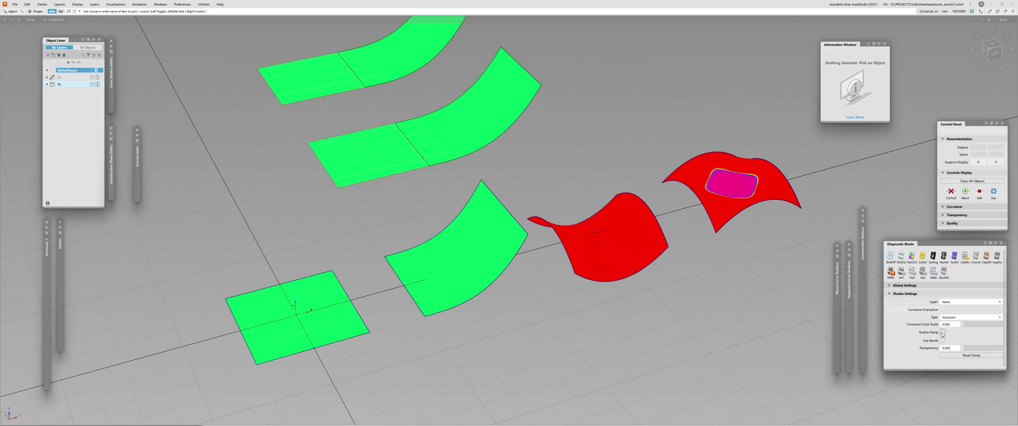
{"action": "left_click", "coordinate": [942, 333]}
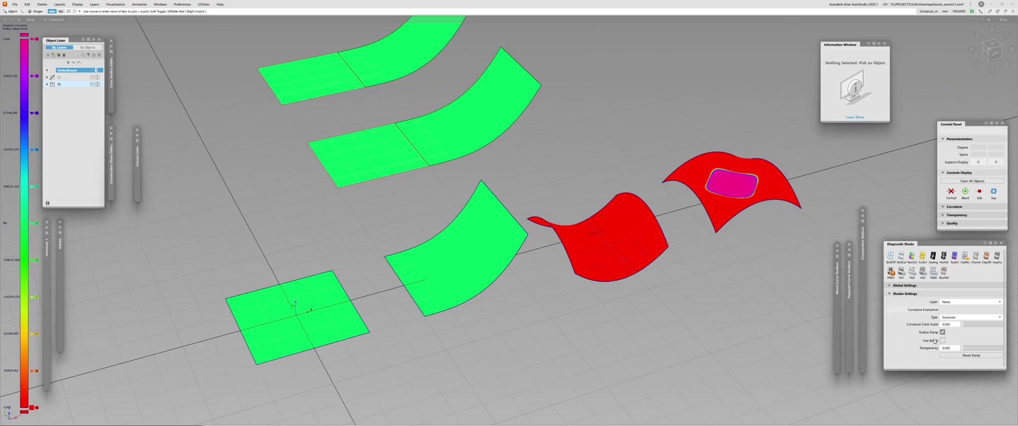
{"action": "left_click", "coordinate": [942, 340]}
{"action": "right_click_drag", "start_coordinate": [766, 290], "coordinate": [639, 262], "text": "alt+shift"}
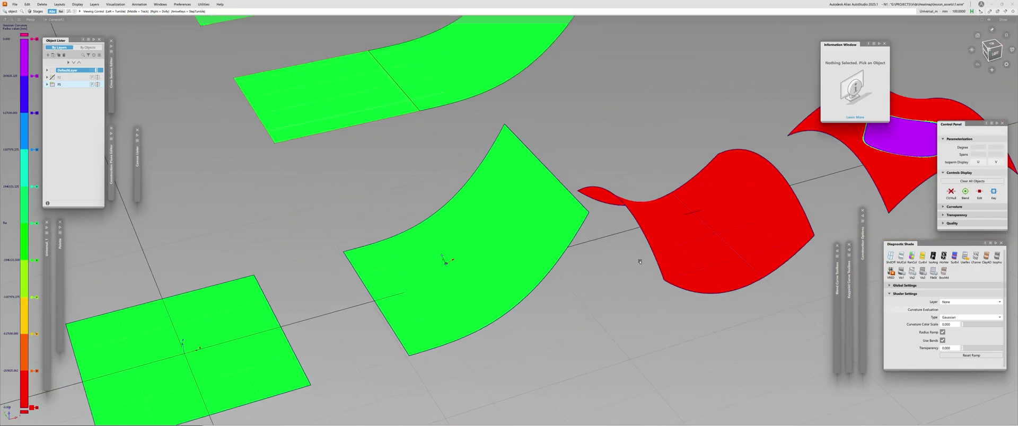
Raise the Curvature Color Scale to about 0.61 and inspect the bands on the saddle and domed surfaces
{"action": "left_click_drag", "start_coordinate": [963, 324], "coordinate": [991, 329]}
{"action": "middle_click_drag", "start_coordinate": [727, 275], "coordinate": [634, 287], "text": "alt+shift"}
{"action": "mouse_move", "coordinate": [634, 286]}
{"action": "left_mouse_down", "text": "alt+shift"}
{"action": "mouse_move", "coordinate": [625, 282]}
{"action": "mouse_move", "coordinate": [641, 268]}
{"action": "mouse_move", "coordinate": [625, 218]}
{"action": "mouse_move", "coordinate": [625, 227]}
{"action": "left_mouse_up", "text": "alt+shift"}
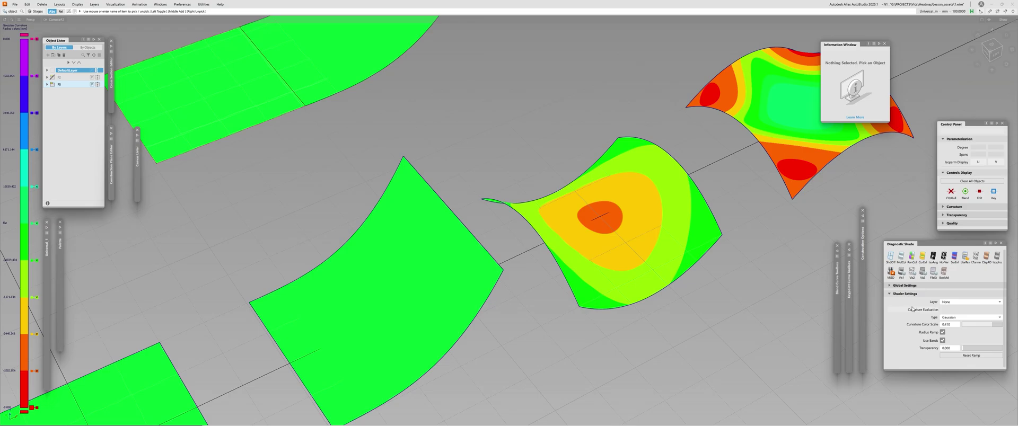
Disable the color bands and set the Curvature Color Scale to 1.000
{"action": "left_click", "coordinate": [943, 340]}
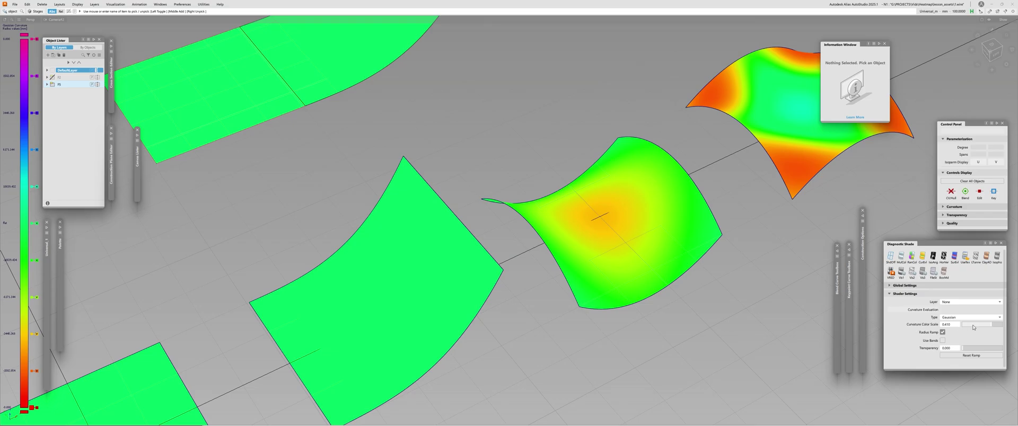
{"action": "left_click_drag", "start_coordinate": [952, 324], "coordinate": [848, 315]}
{"action": "type", "text": "1"}
{"action": "key", "text": "Return"}
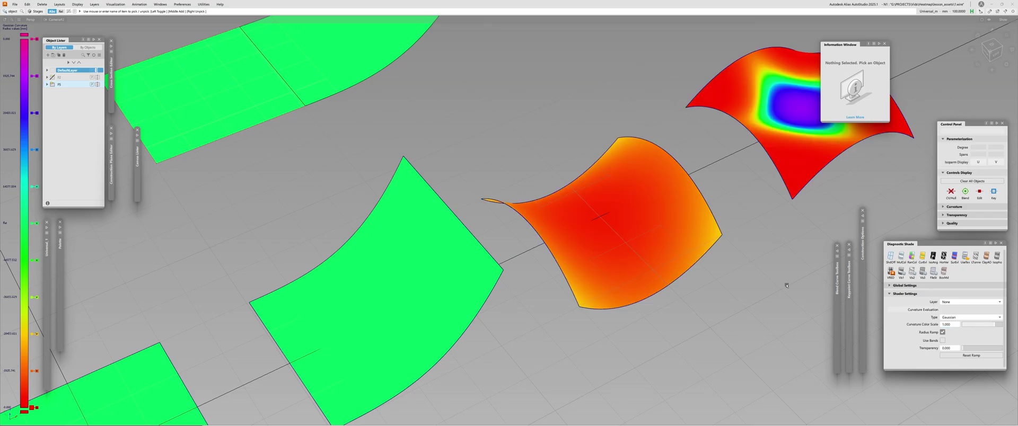
{"action": "right_click_drag", "start_coordinate": [787, 285], "coordinate": [504, 295], "text": "alt+shift"}
{"action": "middle_click_drag", "start_coordinate": [503, 295], "coordinate": [521, 279], "text": "alt+shift"}
{"action": "left_click_drag", "start_coordinate": [521, 279], "coordinate": [437, 261], "text": "alt+shift"}
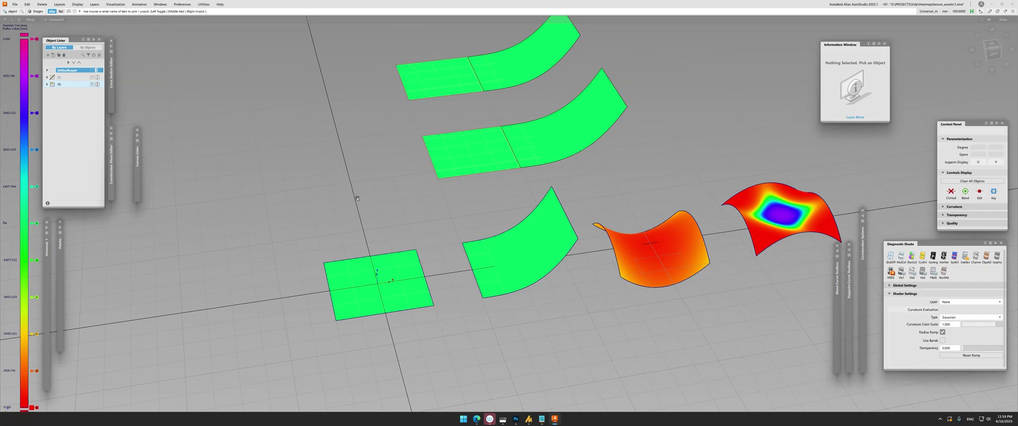
{"action": "right_click_drag", "start_coordinate": [357, 198], "coordinate": [408, 219], "text": "alt+shift"}
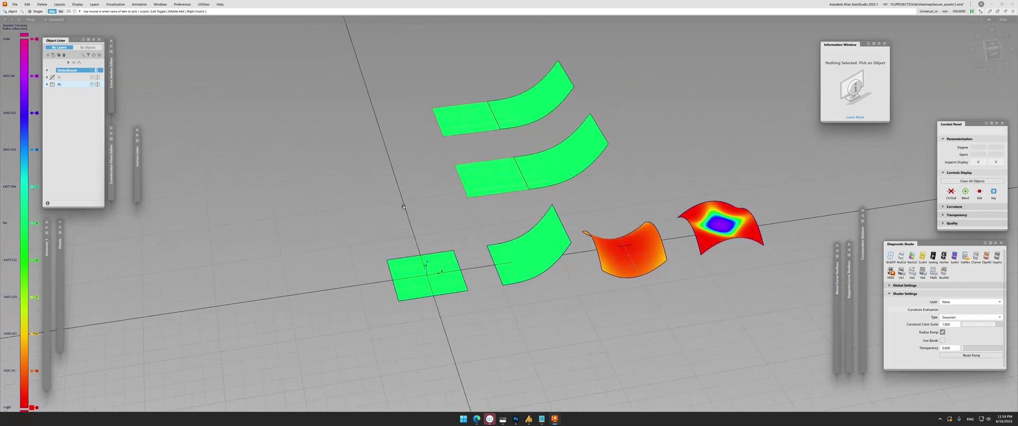
{"action": "left_click", "coordinate": [494, 419]}
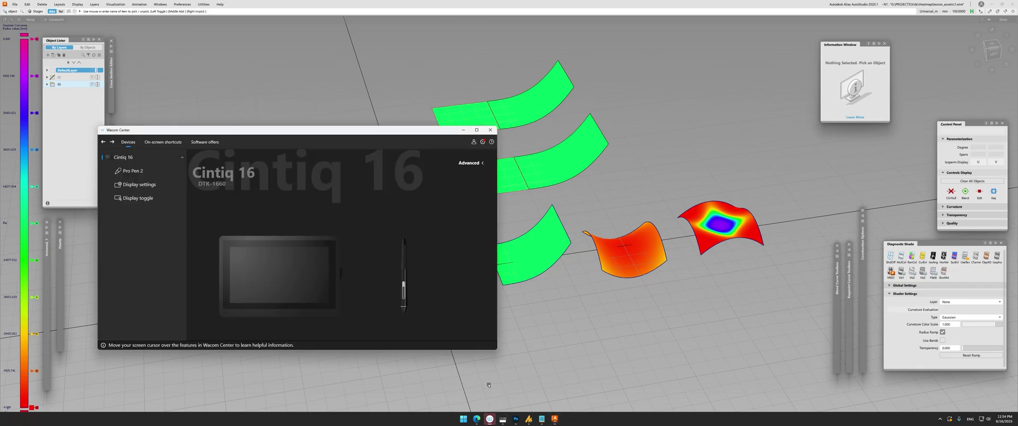
{"action": "left_click", "coordinate": [463, 131]}
{"action": "right_click_drag", "start_coordinate": [118, 231], "coordinate": [7, 201], "text": "alt+shift"}
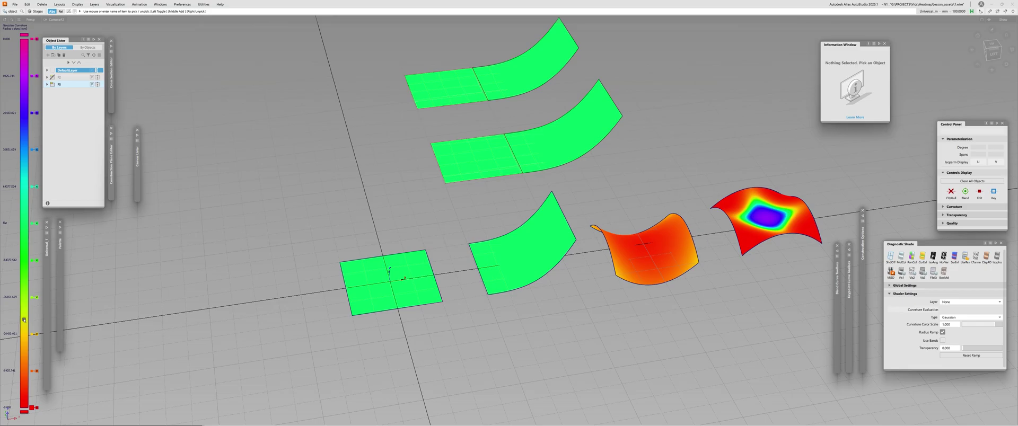
Pick the three flat planes to point them out under Gaussian shading, and clear the selection
{"action": "left_click_drag", "start_coordinate": [413, 303], "coordinate": [480, 283], "text": "alt+shift"}
{"action": "middle_click_drag", "start_coordinate": [480, 282], "coordinate": [379, 301], "text": "alt+shift"}
{"action": "left_click_drag", "start_coordinate": [379, 301], "coordinate": [304, 305], "text": "alt+shift"}
{"action": "right_click_drag", "start_coordinate": [305, 305], "coordinate": [320, 298], "text": "alt+shift"}
{"action": "mouse_move", "coordinate": [321, 298]}
{"action": "left_mouse_down", "text": "alt+shift"}
{"action": "mouse_move", "coordinate": [328, 286]}
{"action": "mouse_move", "coordinate": [318, 293]}
{"action": "left_mouse_up", "text": "alt+shift"}
{"action": "left_click", "coordinate": [218, 334]}
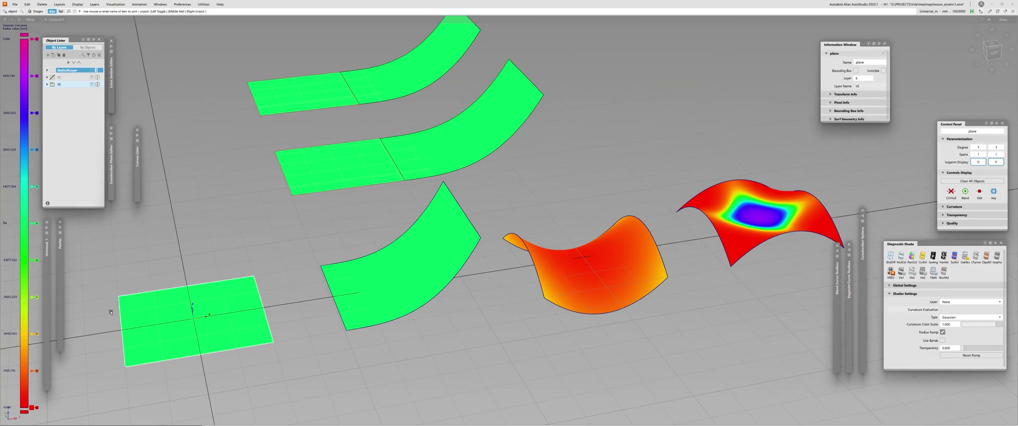
{"action": "left_click", "coordinate": [310, 183]}
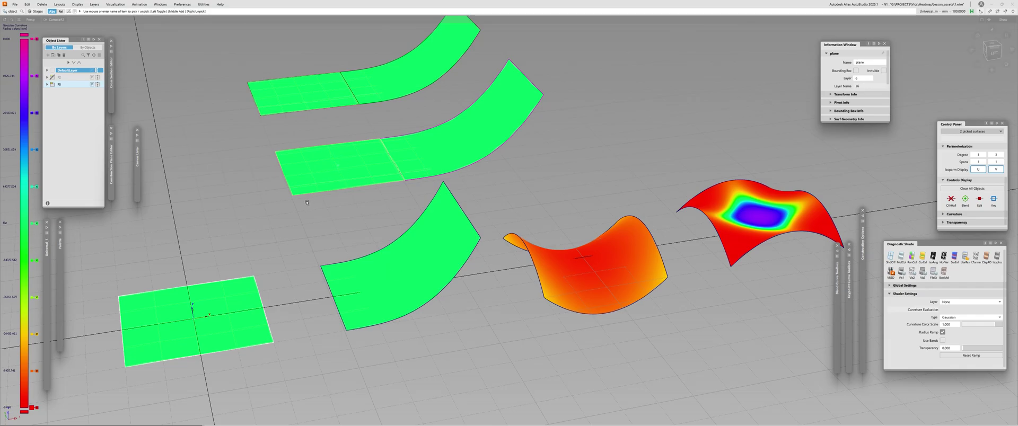
{"action": "left_click_drag", "start_coordinate": [281, 172], "coordinate": [318, 185], "text": "alt+shift"}
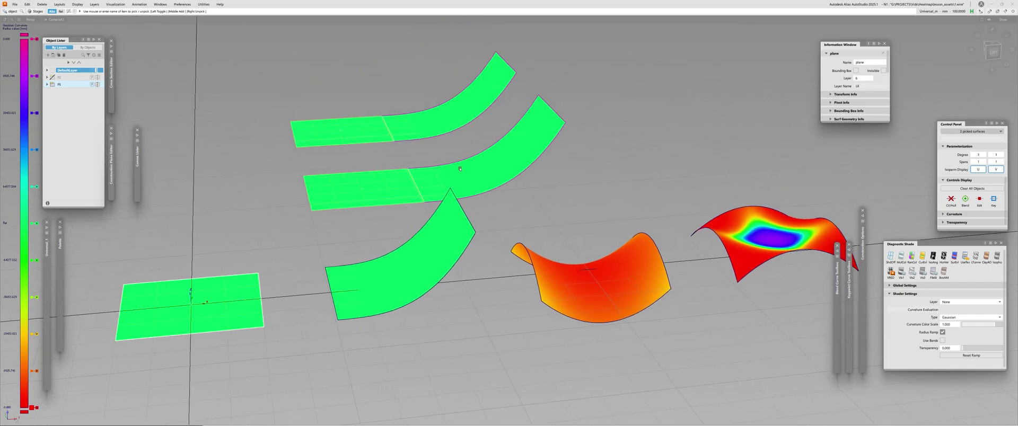
{"action": "left_click_drag", "start_coordinate": [460, 169], "coordinate": [268, 207], "text": "alt+shift"}
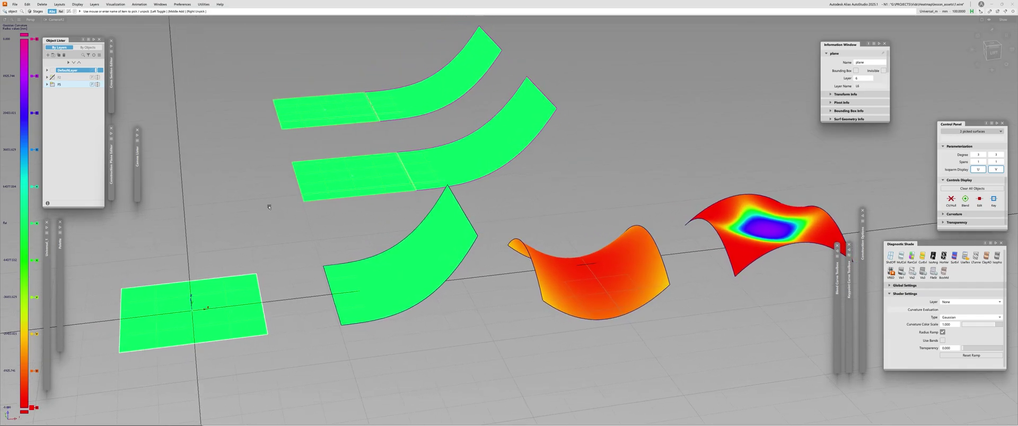
{"action": "left_click", "coordinate": [269, 207]}
Inspect the control vertices of the standalone single-curved surface up close, hide them again and deselect the surface
{"action": "left_click", "coordinate": [422, 239]}
{"action": "left_click_drag", "start_coordinate": [270, 389], "coordinate": [347, 354], "text": "alt+shift"}
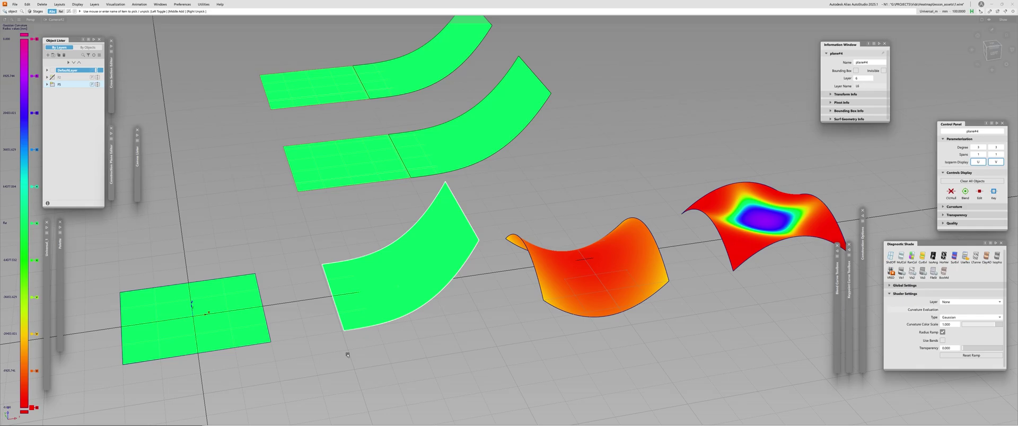
{"action": "right_click_drag", "start_coordinate": [386, 338], "coordinate": [382, 303], "text": "alt+shift"}
{"action": "left_click_drag", "start_coordinate": [382, 302], "coordinate": [427, 286], "text": "alt+shift"}
{"action": "left_click", "coordinate": [364, 292]}
{"action": "left_click", "coordinate": [365, 294]}
{"action": "left_click_drag", "start_coordinate": [371, 318], "coordinate": [233, 302], "text": "alt+shift"}
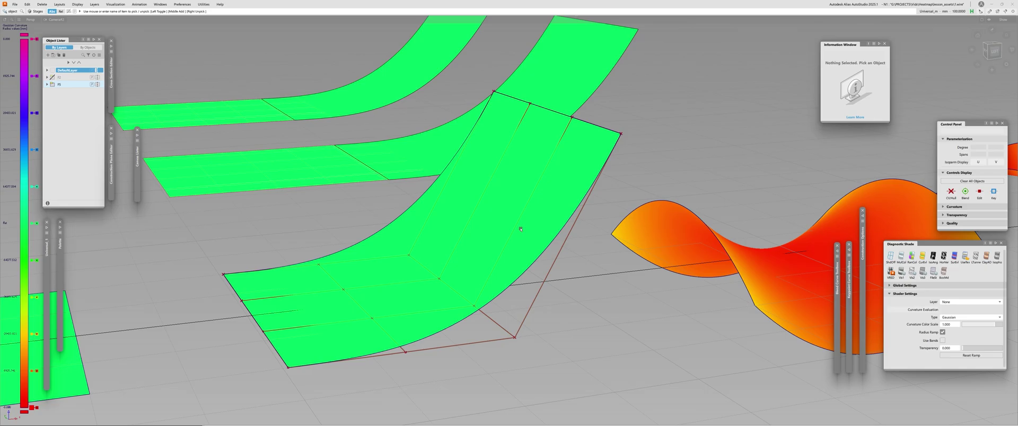
{"action": "right_click_drag", "start_coordinate": [521, 230], "coordinate": [413, 272], "text": "alt+shift"}
{"action": "left_click", "coordinate": [413, 272]}
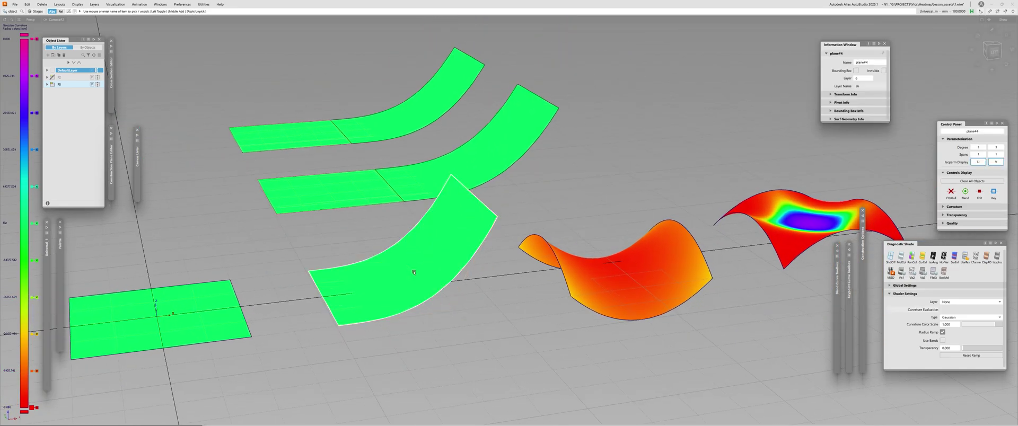
{"action": "left_click", "coordinate": [220, 262]}
{"action": "left_click_drag", "start_coordinate": [390, 276], "coordinate": [289, 261], "text": "alt+shift"}
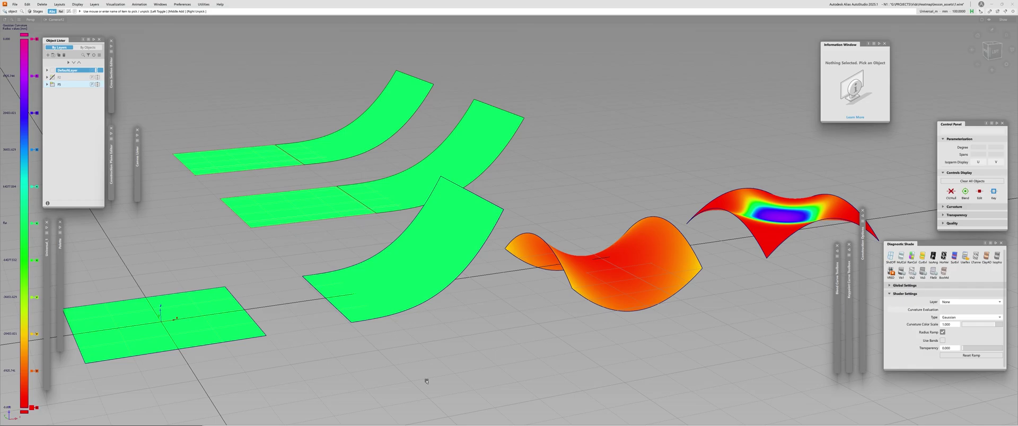
Examine the transitions between the flat and single-curved surfaces in the two rear pairs
{"action": "left_click", "coordinate": [356, 184], "text": "alt+shift"}
{"action": "left_click_drag", "start_coordinate": [400, 183], "coordinate": [265, 218], "text": "alt+shift"}
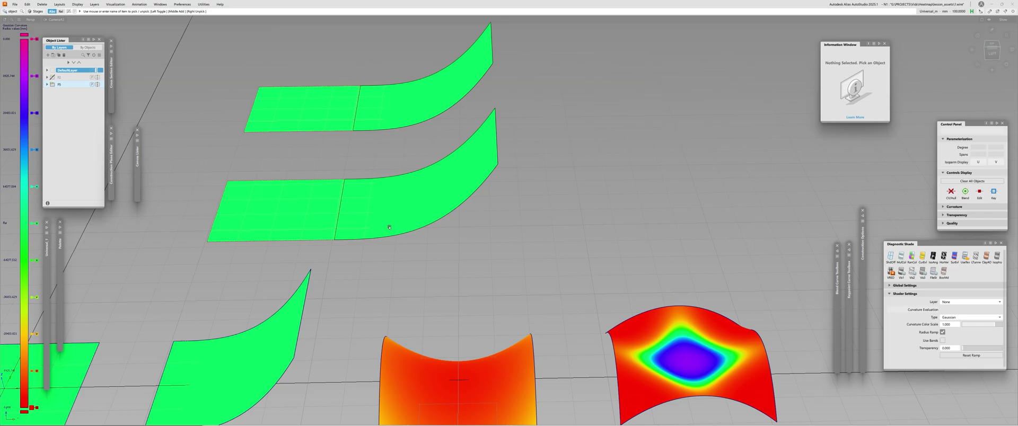
{"action": "left_click_drag", "start_coordinate": [359, 238], "coordinate": [397, 228], "text": "alt+shift"}
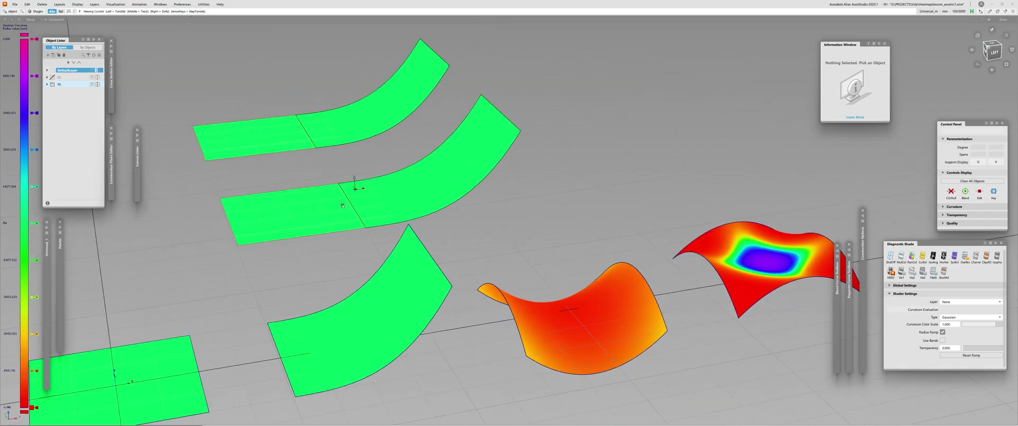
{"action": "left_click", "coordinate": [373, 224]}
{"action": "right_click_drag", "start_coordinate": [373, 228], "coordinate": [403, 229], "text": "ctrl+shift"}
{"action": "left_click", "coordinate": [395, 231]}
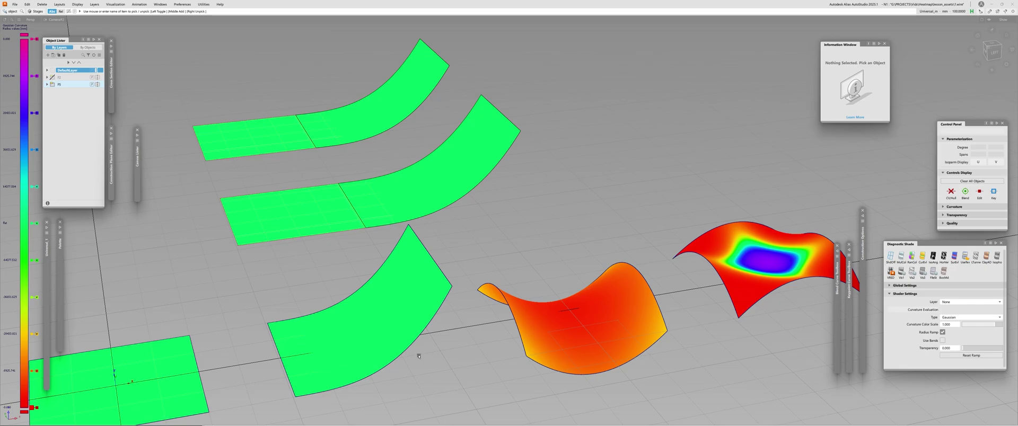
Examine the Gaussian shading on the two double-curved surfaces from several angles and up close
{"action": "left_click_drag", "start_coordinate": [418, 356], "coordinate": [298, 294], "text": "alt+shift"}
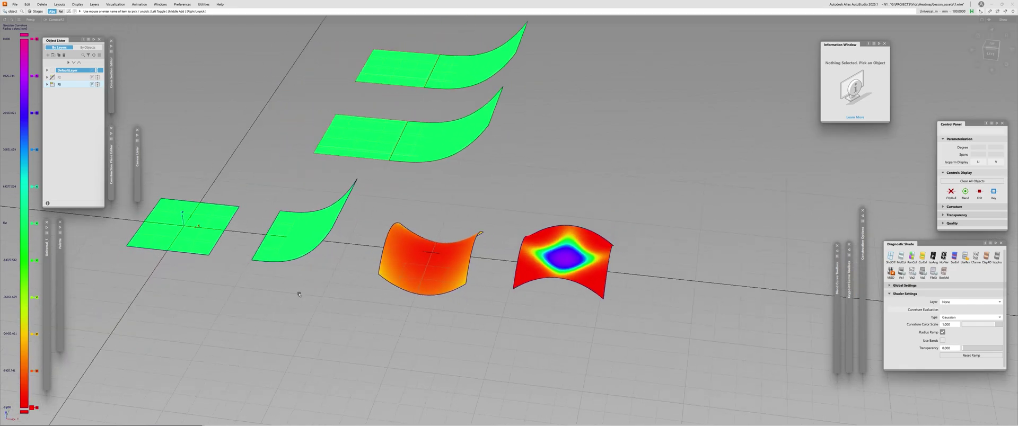
{"action": "scroll", "coordinate": [439, 270], "scroll_direction": "up", "scroll_amount": 5}
{"action": "middle_click_drag", "start_coordinate": [439, 270], "coordinate": [376, 281], "text": "alt+shift"}
{"action": "left_click_drag", "start_coordinate": [340, 282], "coordinate": [401, 314], "text": "alt+shift"}
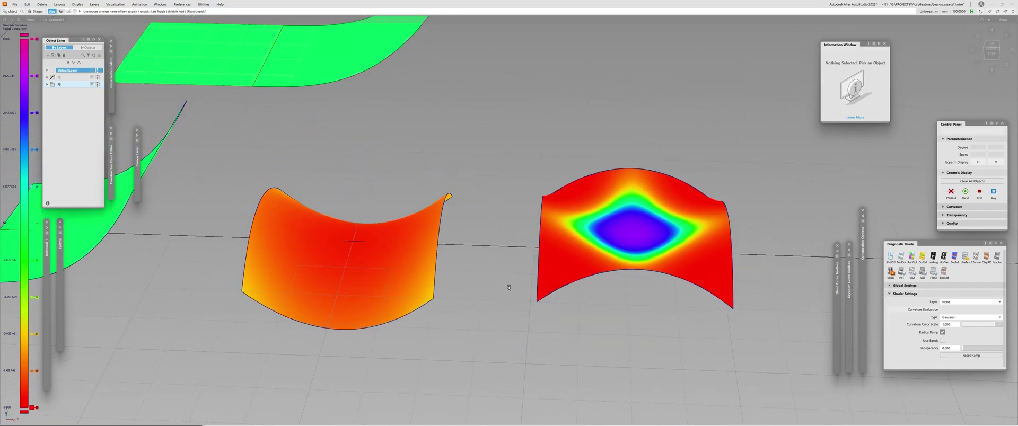
{"action": "left_click_drag", "start_coordinate": [348, 280], "coordinate": [211, 234], "text": "alt+shift"}
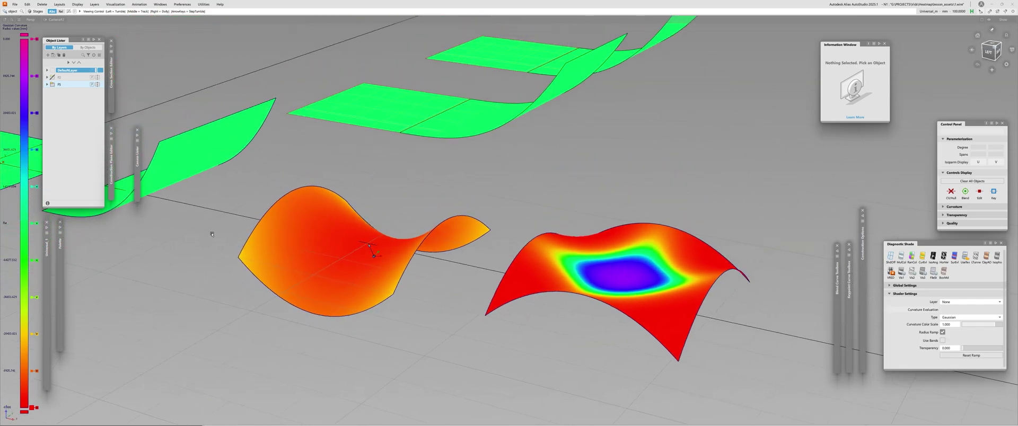
{"action": "left_click_drag", "start_coordinate": [362, 256], "coordinate": [353, 273], "text": "alt+shift"}
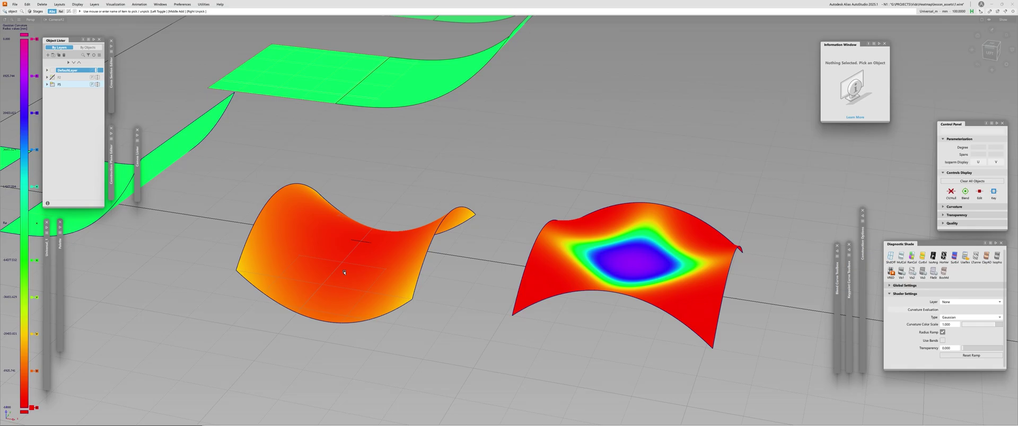
{"action": "left_click_drag", "start_coordinate": [344, 273], "coordinate": [257, 223], "text": "alt+shift"}
{"action": "right_click_drag", "start_coordinate": [341, 327], "coordinate": [265, 300], "text": "alt+shift"}
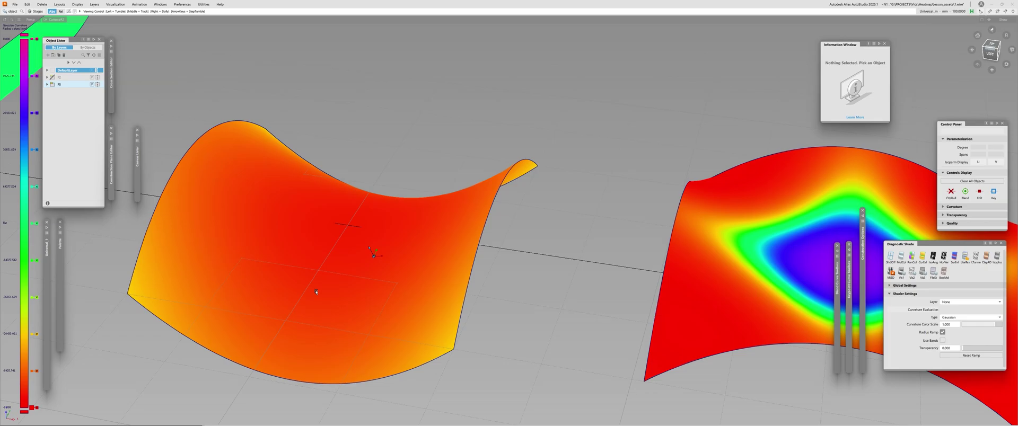
{"action": "left_click_drag", "start_coordinate": [265, 300], "coordinate": [508, 263], "text": "alt+shift"}
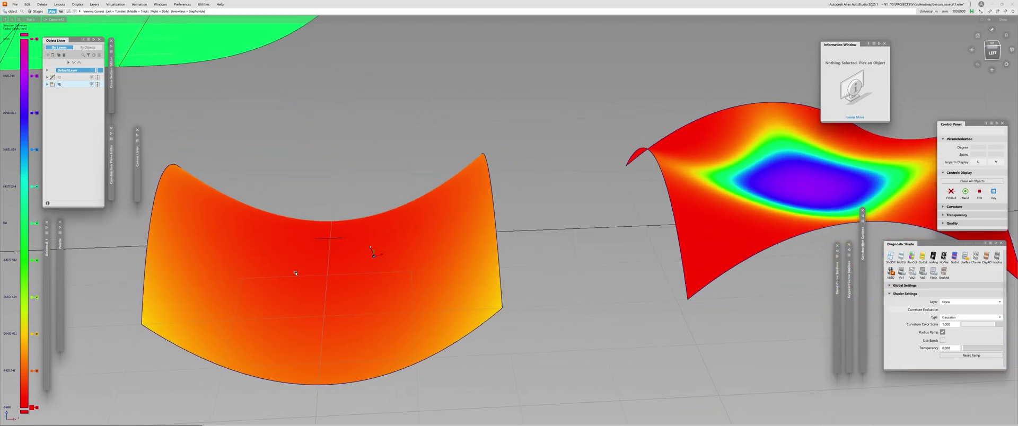
{"action": "left_click_drag", "start_coordinate": [295, 273], "coordinate": [251, 305], "text": "alt+shift"}
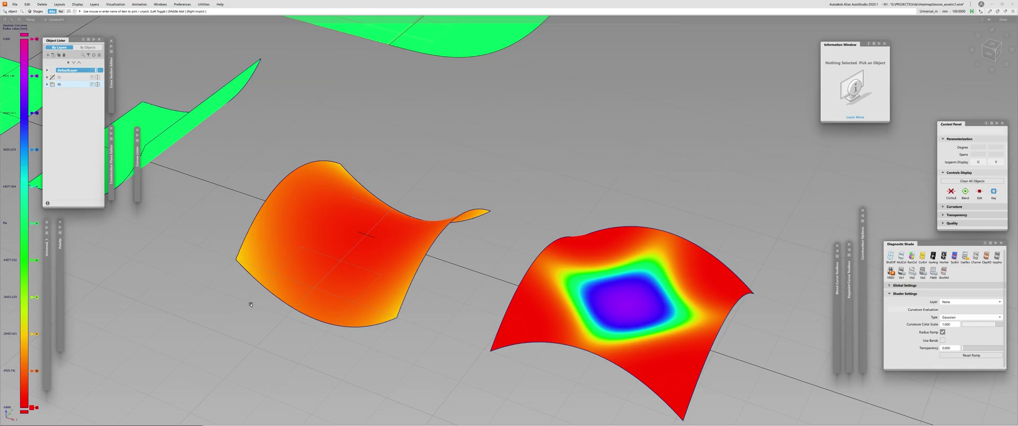
Set the Curvature Color Scale to 0.200 and compare the Gaussian shading of the flat, single-curved and double-curved surfaces
{"action": "left_click", "coordinate": [956, 325]}
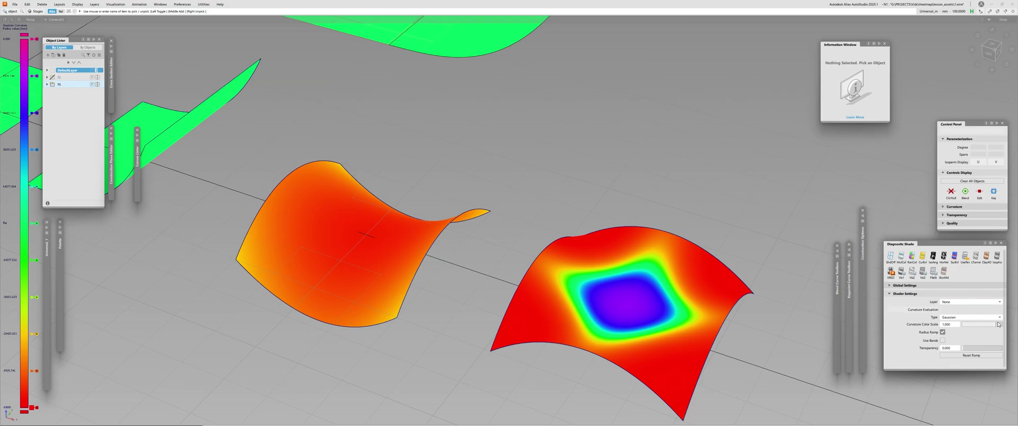
{"action": "mouse_move", "coordinate": [998, 325]}
{"action": "left_mouse_down"}
{"action": "mouse_move", "coordinate": [982, 326]}
{"action": "mouse_move", "coordinate": [994, 326]}
{"action": "left_mouse_up"}
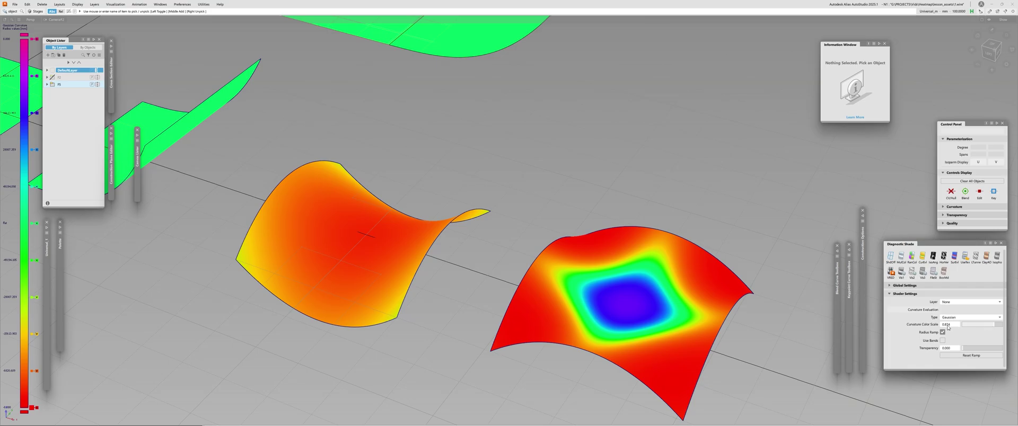
{"action": "left_click", "coordinate": [947, 324]}
{"action": "key", "text": "Return"}
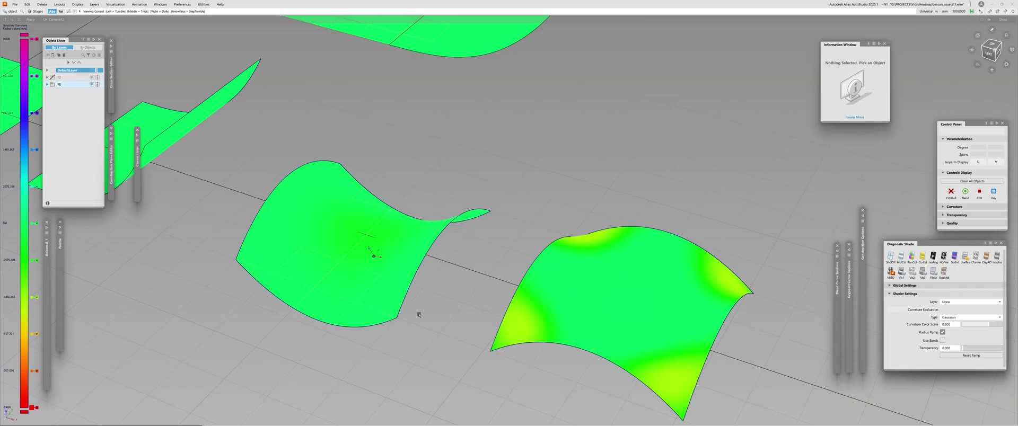
{"action": "left_click_drag", "start_coordinate": [373, 254], "coordinate": [452, 274], "text": "alt+shift"}
{"action": "mouse_move", "coordinate": [278, 257]}
{"action": "right_mouse_down", "text": "alt+shift"}
{"action": "mouse_move", "coordinate": [219, 237]}
{"action": "mouse_move", "coordinate": [291, 269]}
{"action": "right_mouse_up", "text": "alt+shift"}
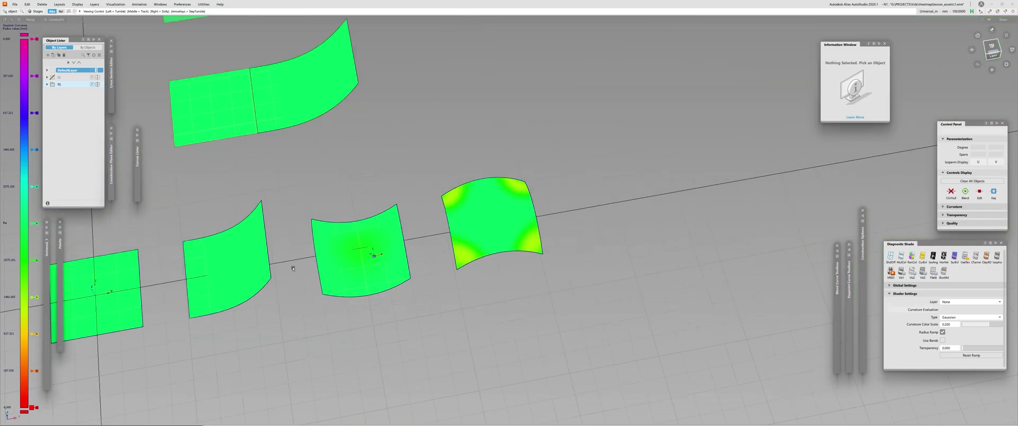
{"action": "left_click_drag", "start_coordinate": [291, 269], "coordinate": [347, 263], "text": "alt+shift"}
{"action": "right_click_drag", "start_coordinate": [347, 263], "coordinate": [314, 269], "text": "alt+shift"}
{"action": "left_click_drag", "start_coordinate": [314, 270], "coordinate": [335, 255], "text": "alt+shift"}
{"action": "scroll", "coordinate": [336, 252], "scroll_direction": "up", "scroll_amount": 3}
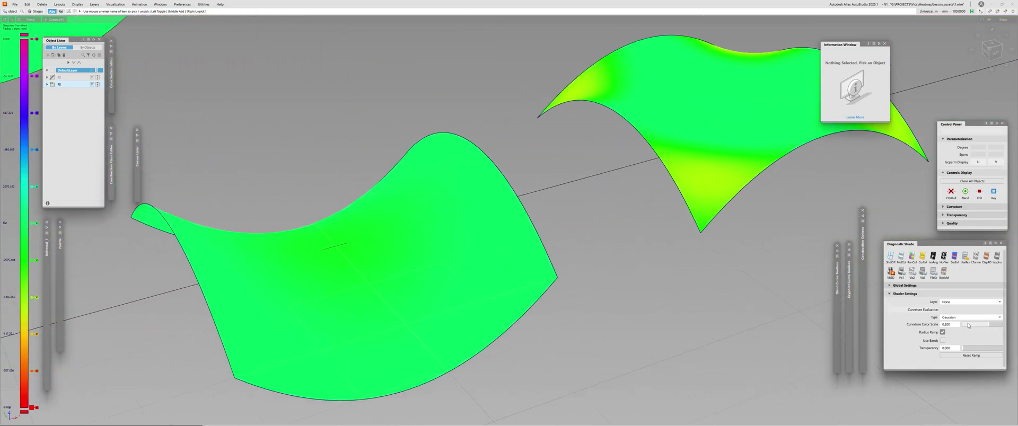
Lower the Curvature Color Scale to nearly zero and inspect the double-curved surfaces against the other samples
{"action": "left_click_drag", "start_coordinate": [967, 325], "coordinate": [963, 325]}
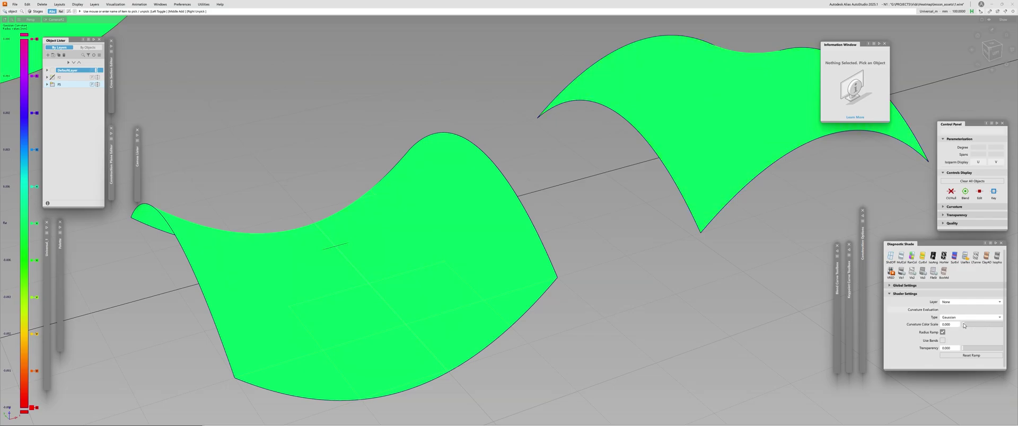
{"action": "left_click_drag", "start_coordinate": [784, 336], "coordinate": [449, 318], "text": "alt+shift"}
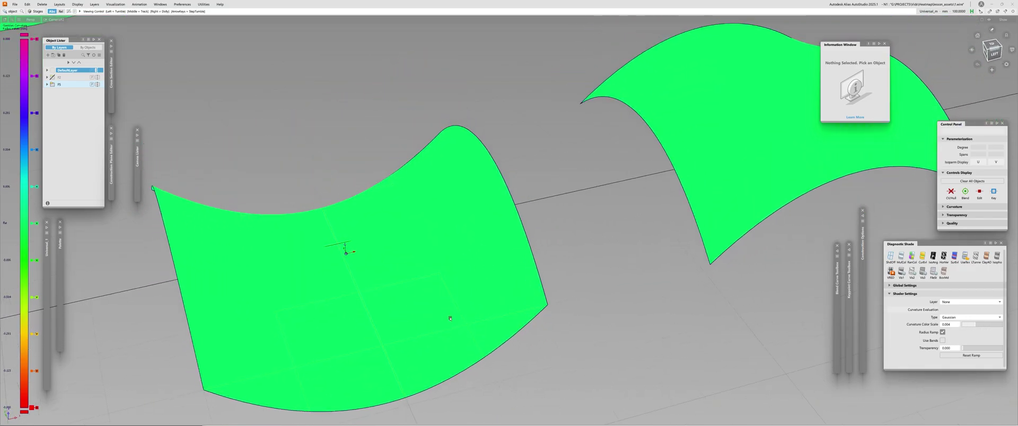
{"action": "left_click_drag", "start_coordinate": [287, 175], "coordinate": [330, 307], "text": "alt+shift"}
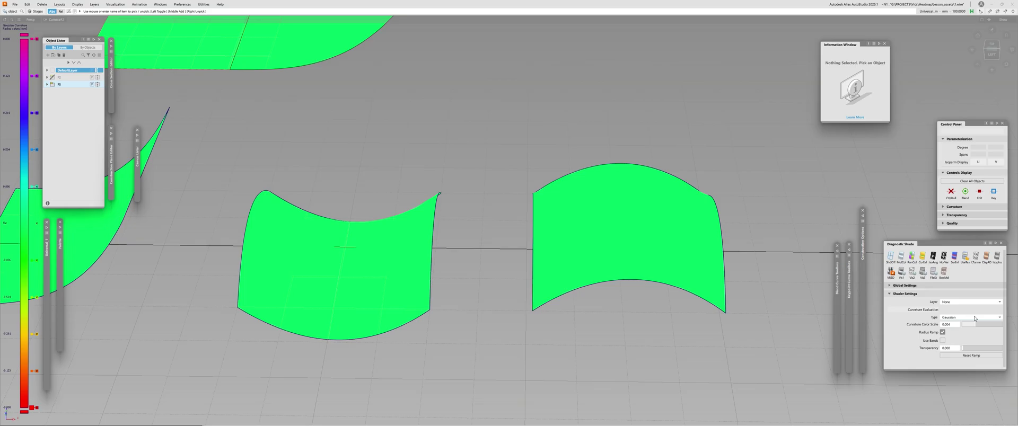
{"action": "left_click", "coordinate": [942, 332]}
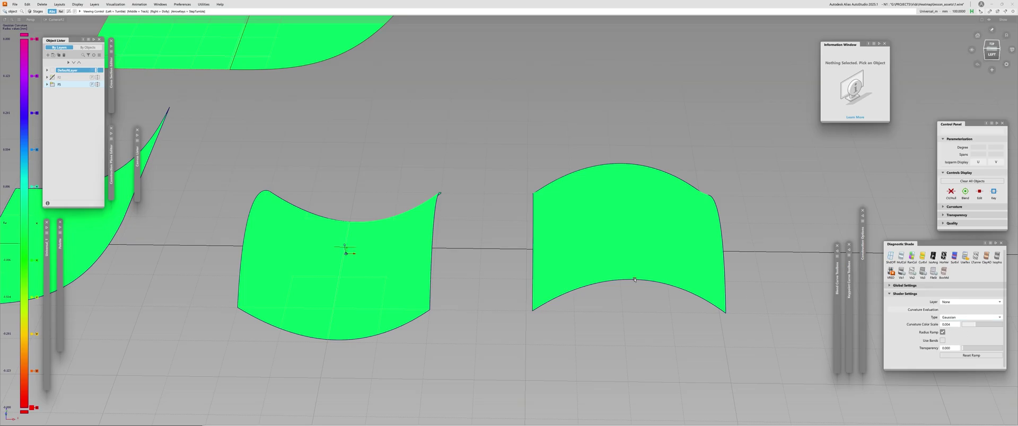
{"action": "scroll", "coordinate": [345, 249], "scroll_direction": "down", "scroll_amount": 5}
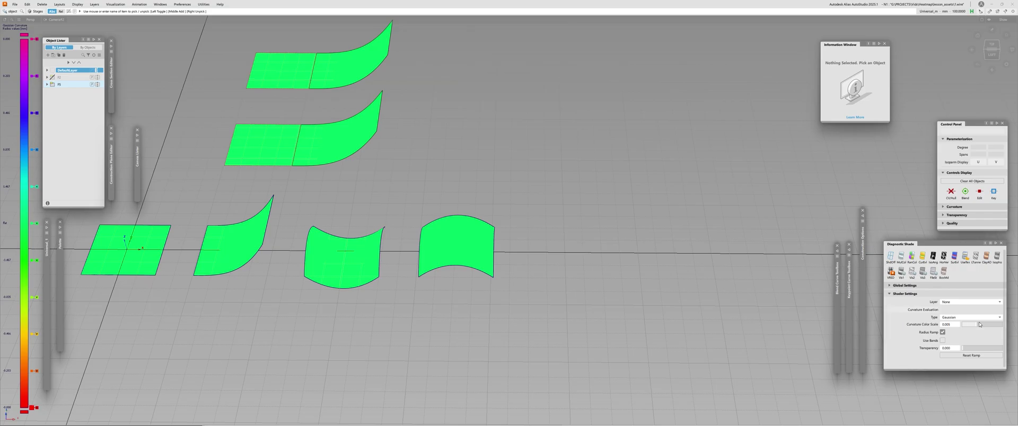
Raise the Curvature Color Scale to 10.000, and bring it back below 1 for smoothly graded colors on the double-curved surfaces
{"action": "left_click_drag", "start_coordinate": [977, 325], "coordinate": [1003, 324]}
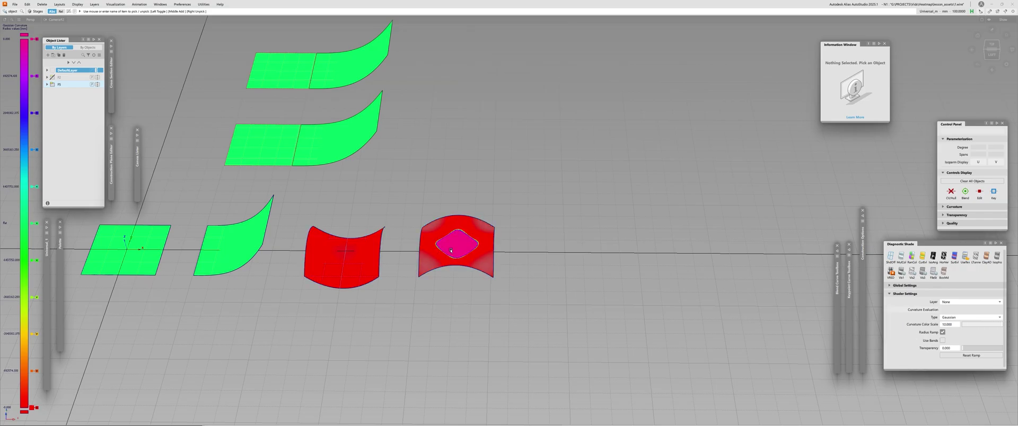
{"action": "scroll", "coordinate": [316, 257], "scroll_direction": "up", "scroll_amount": 5}
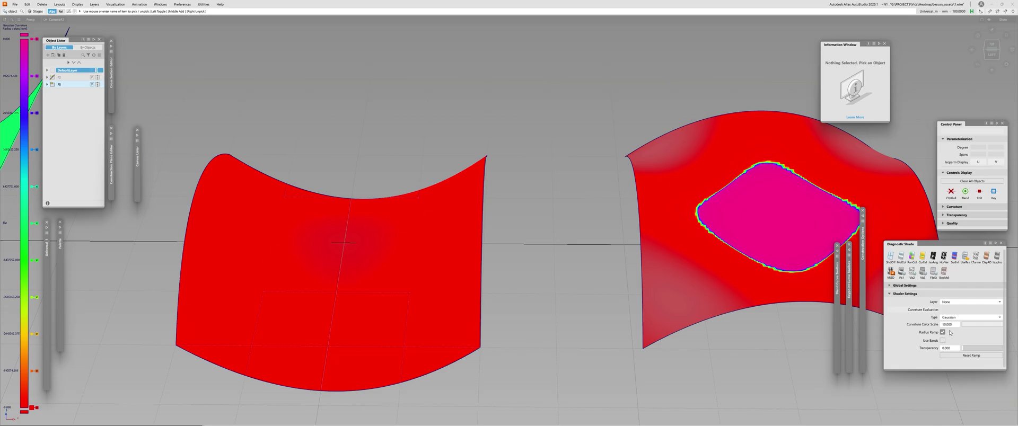
{"action": "left_click_drag", "start_coordinate": [990, 321], "coordinate": [997, 320]}
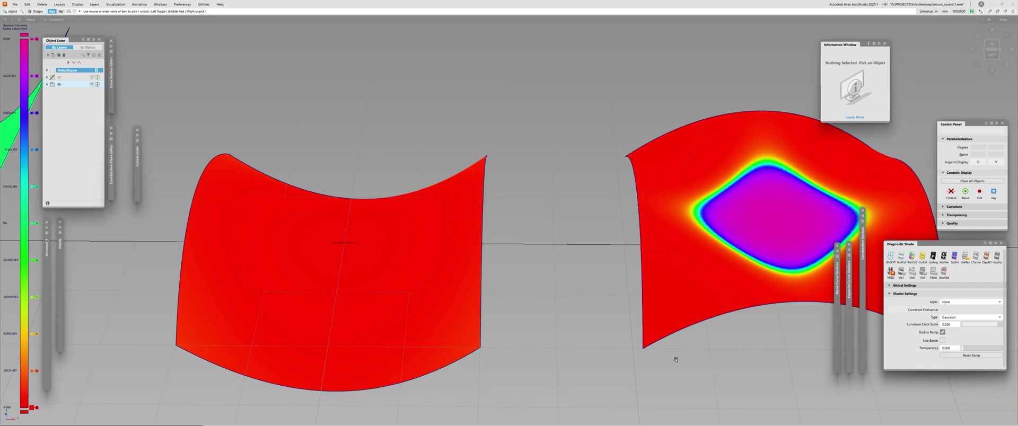
{"action": "mouse_move", "coordinate": [977, 324]}
{"action": "left_mouse_down"}
{"action": "mouse_move", "coordinate": [959, 326]}
{"action": "mouse_move", "coordinate": [987, 327]}
{"action": "left_mouse_up"}
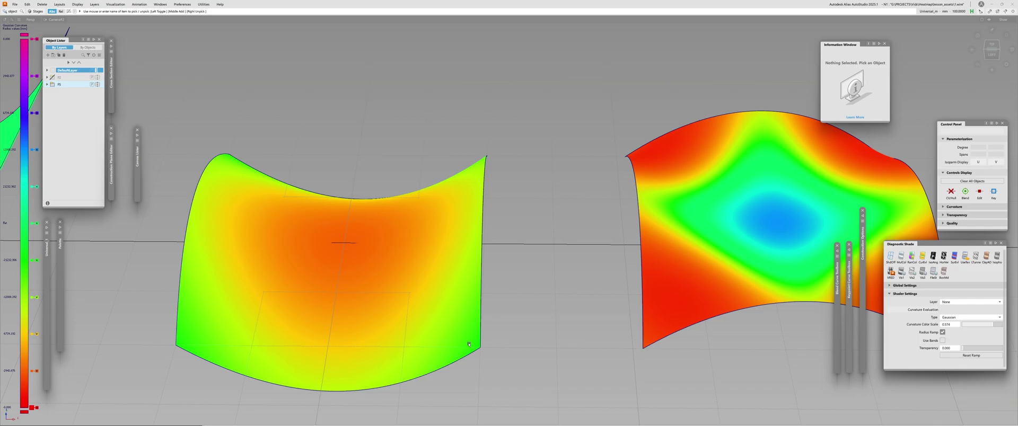
Compare the Gaussian shading of the single-curved surface with the saddle surface, and inspect the saddle's center and corners
{"action": "right_click_drag", "start_coordinate": [398, 271], "coordinate": [323, 288], "text": "alt+shift"}
{"action": "left_click_drag", "start_coordinate": [323, 289], "coordinate": [322, 254], "text": "alt+shift"}
{"action": "middle_click_drag", "start_coordinate": [275, 241], "coordinate": [382, 267], "text": "alt+shift"}
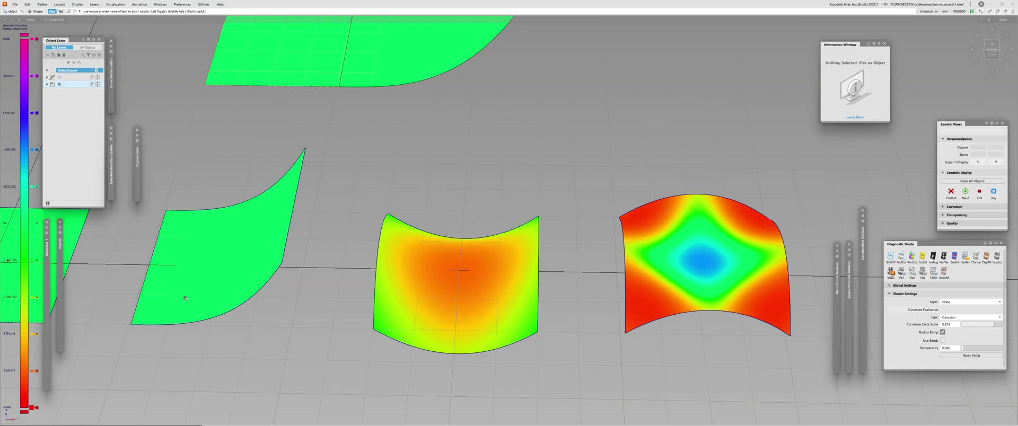
{"action": "mouse_move", "coordinate": [233, 298]}
{"action": "left_mouse_down", "text": "alt+shift"}
{"action": "mouse_move", "coordinate": [236, 308]}
{"action": "mouse_move", "coordinate": [238, 298]}
{"action": "left_mouse_up", "text": "alt+shift"}
{"action": "right_click_drag", "start_coordinate": [339, 328], "coordinate": [473, 351], "text": "alt+shift"}
{"action": "middle_click_drag", "start_coordinate": [473, 352], "coordinate": [469, 308], "text": "alt+shift"}
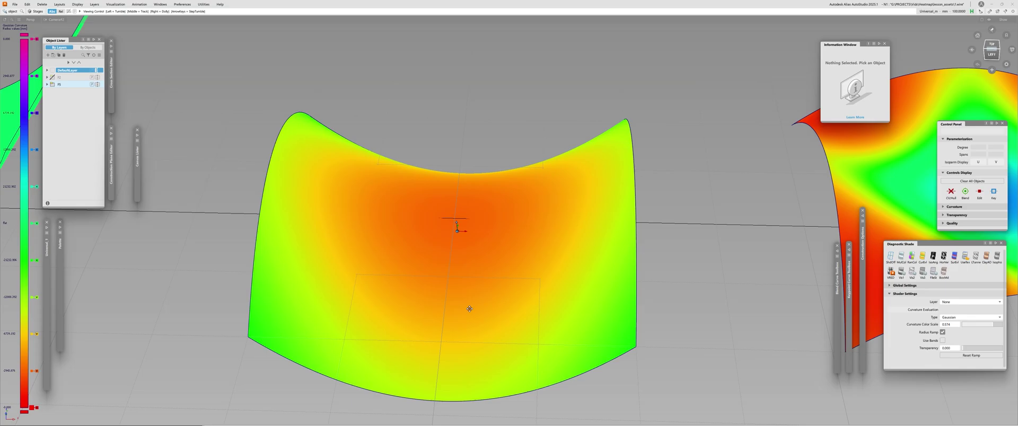
{"action": "left_click_drag", "start_coordinate": [469, 309], "coordinate": [484, 265], "text": "alt+shift"}
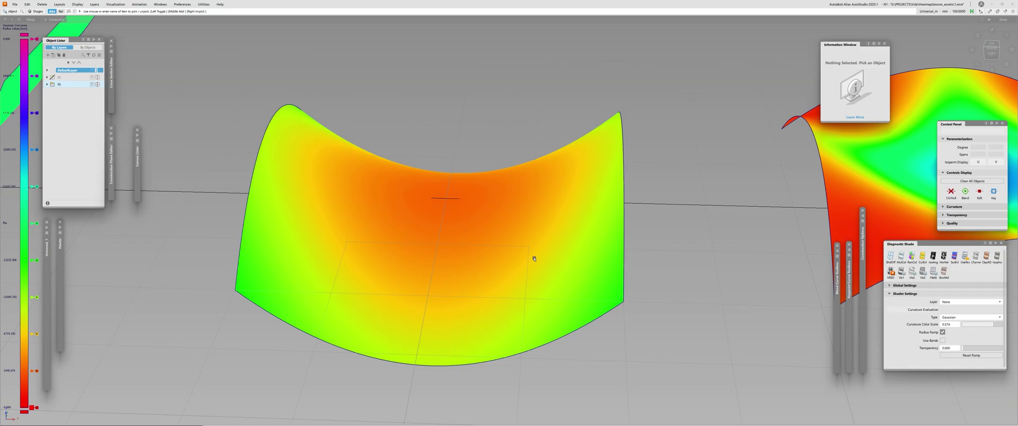
Change the curvature evaluation type to Mean and compare the shading across all the sample surfaces
{"action": "left_click", "coordinate": [970, 317]}
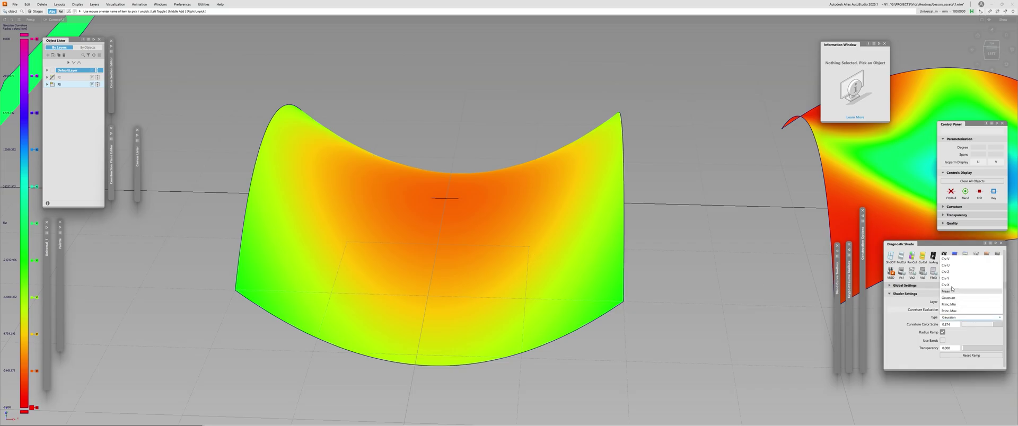
{"action": "left_click", "coordinate": [949, 293]}
{"action": "right_click_drag", "start_coordinate": [452, 218], "coordinate": [374, 237], "text": "alt+shift"}
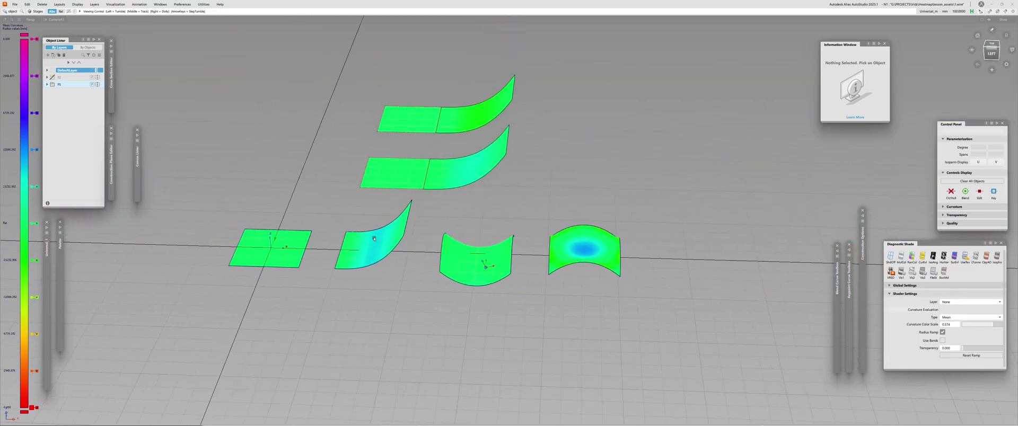
{"action": "left_click_drag", "start_coordinate": [375, 236], "coordinate": [309, 276], "text": "alt+shift"}
{"action": "right_click_drag", "start_coordinate": [309, 275], "coordinate": [341, 283], "text": "alt+shift"}
{"action": "middle_click_drag", "start_coordinate": [341, 283], "coordinate": [474, 251], "text": "alt+shift"}
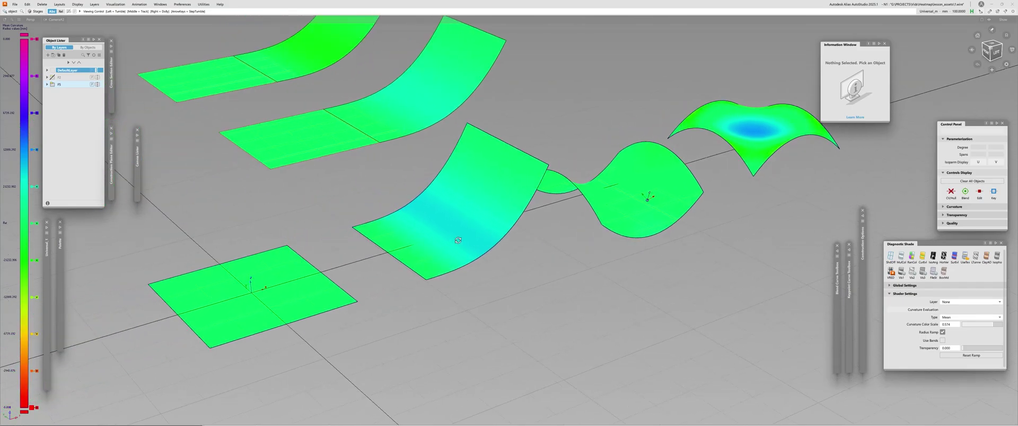
Examine the Mean curvature shading along the standalone single-curved surface and the neighbouring saddle
{"action": "left_click_drag", "start_coordinate": [459, 241], "coordinate": [366, 254], "text": "alt+shift"}
{"action": "right_click_drag", "start_coordinate": [367, 253], "coordinate": [384, 244], "text": "alt+shift"}
{"action": "middle_click_drag", "start_coordinate": [384, 244], "coordinate": [463, 249], "text": "alt+shift"}
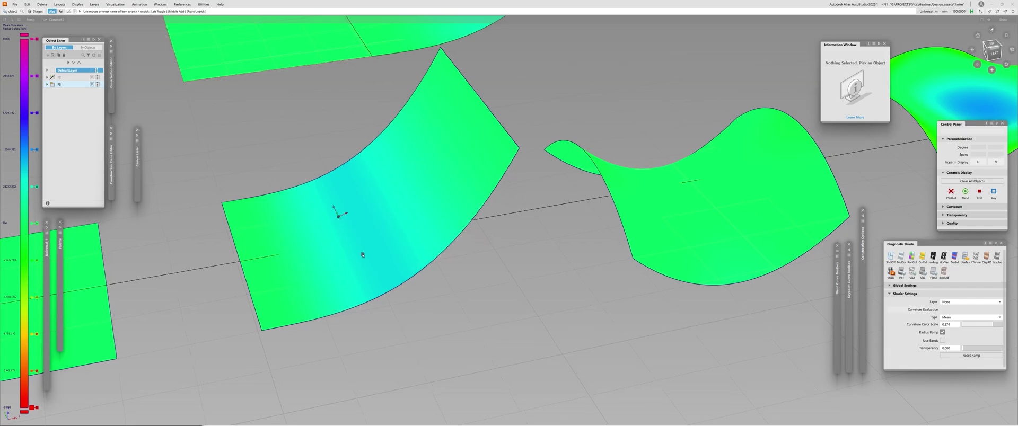
{"action": "mouse_move", "coordinate": [361, 254]}
{"action": "left_mouse_down", "text": "alt+shift"}
{"action": "mouse_move", "coordinate": [312, 220]}
{"action": "mouse_move", "coordinate": [238, 241]}
{"action": "left_mouse_up", "text": "alt+shift"}
{"action": "left_click_drag", "start_coordinate": [505, 166], "coordinate": [239, 215], "text": "alt+shift"}
{"action": "mouse_move", "coordinate": [263, 175]}
{"action": "left_mouse_down", "text": "alt+shift"}
{"action": "mouse_move", "coordinate": [392, 243]}
{"action": "mouse_move", "coordinate": [359, 310]}
{"action": "left_mouse_up", "text": "alt+shift"}
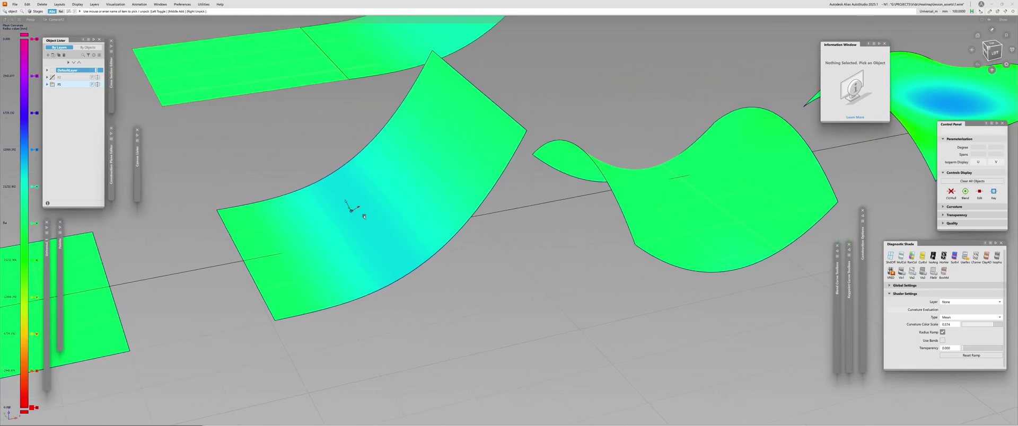
{"action": "left_click_drag", "start_coordinate": [352, 208], "coordinate": [450, 258], "text": "alt+shift"}
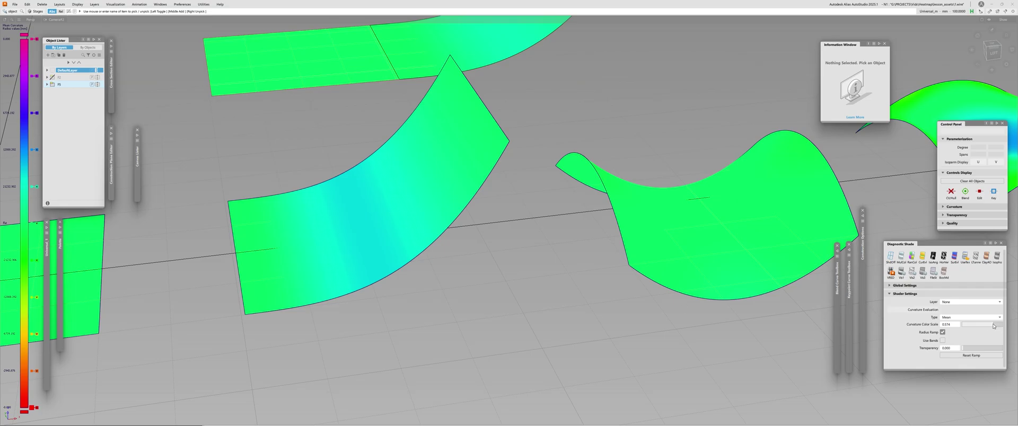
Raise the Curvature Color Scale to strengthen the Mean shading, and view the standalone single-curved surface up close
{"action": "left_click_drag", "start_coordinate": [996, 326], "coordinate": [996, 326]}
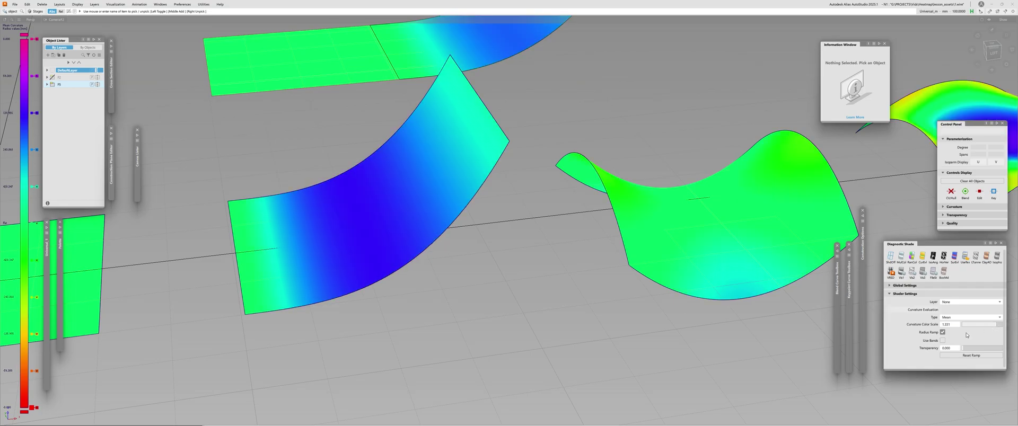
{"action": "mouse_move", "coordinate": [472, 238]}
{"action": "left_mouse_down", "text": "alt+shift"}
{"action": "mouse_move", "coordinate": [504, 282]}
{"action": "mouse_move", "coordinate": [505, 272]}
{"action": "left_mouse_up", "text": "alt+shift"}
{"action": "left_click_drag", "start_coordinate": [377, 234], "coordinate": [325, 243], "text": "alt+shift"}
{"action": "right_click_drag", "start_coordinate": [324, 243], "coordinate": [285, 243], "text": "alt+shift"}
Evaluate a surface point near the low end of the standalone single-curved surface
{"action": "left_click", "coordinate": [284, 243]}
{"action": "left_click_drag", "start_coordinate": [284, 243], "coordinate": [213, 273], "text": "alt+shift"}
{"action": "middle_click_drag", "start_coordinate": [213, 274], "coordinate": [296, 244], "text": "alt+shift"}
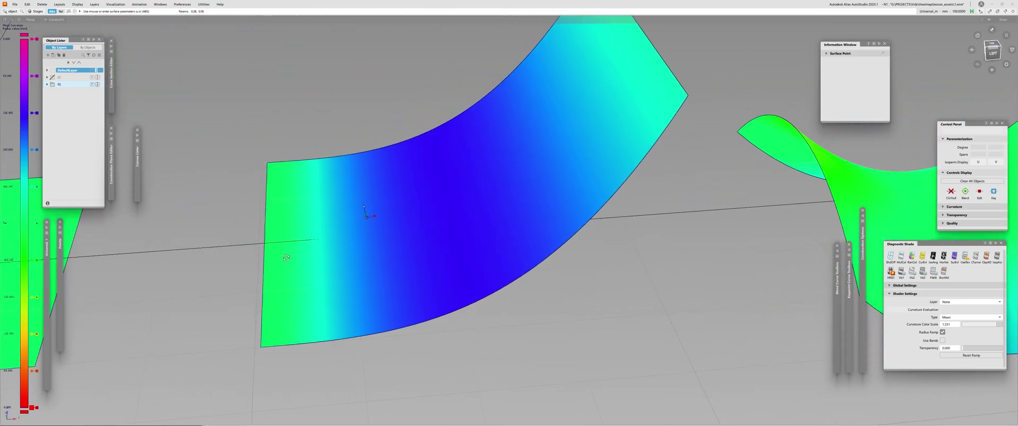
{"action": "left_click", "coordinate": [289, 254], "text": "alt+shift"}
{"action": "left_click_drag", "start_coordinate": [288, 254], "coordinate": [258, 227], "text": "alt+shift"}
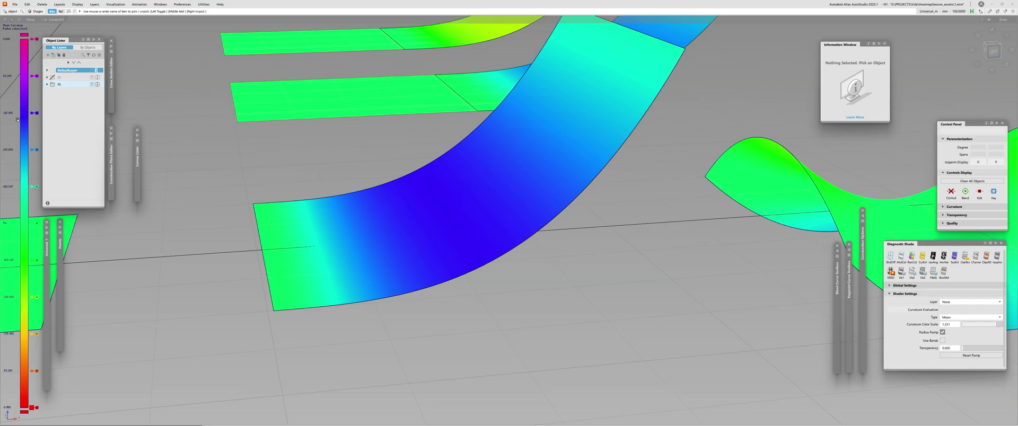
Compare the Mean shading of the standalone single-curved surface with the two rear pairs and the double-curved surfaces
{"action": "left_click_drag", "start_coordinate": [454, 194], "coordinate": [493, 170], "text": "alt+shift"}
{"action": "middle_click_drag", "start_coordinate": [492, 171], "coordinate": [396, 224], "text": "alt+shift"}
{"action": "left_click_drag", "start_coordinate": [396, 224], "coordinate": [422, 152], "text": "alt+shift"}
{"action": "left_click_drag", "start_coordinate": [190, 217], "coordinate": [303, 266], "text": "alt+shift"}
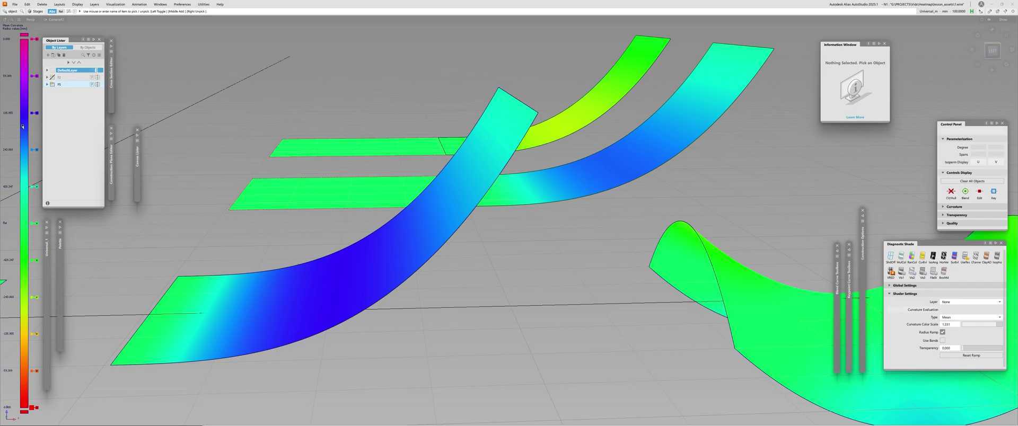
{"action": "left_click_drag", "start_coordinate": [84, 196], "coordinate": [331, 240], "text": "alt+shift"}
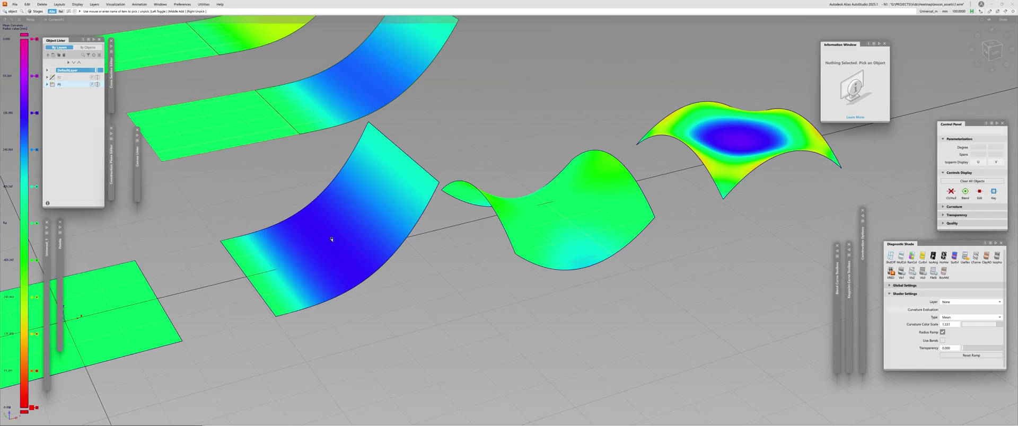
Raise the Curvature Color Scale to strengthen the Mean shading, and view the saddle surface up close
{"action": "left_click_drag", "start_coordinate": [331, 239], "coordinate": [412, 320], "text": "alt+shift"}
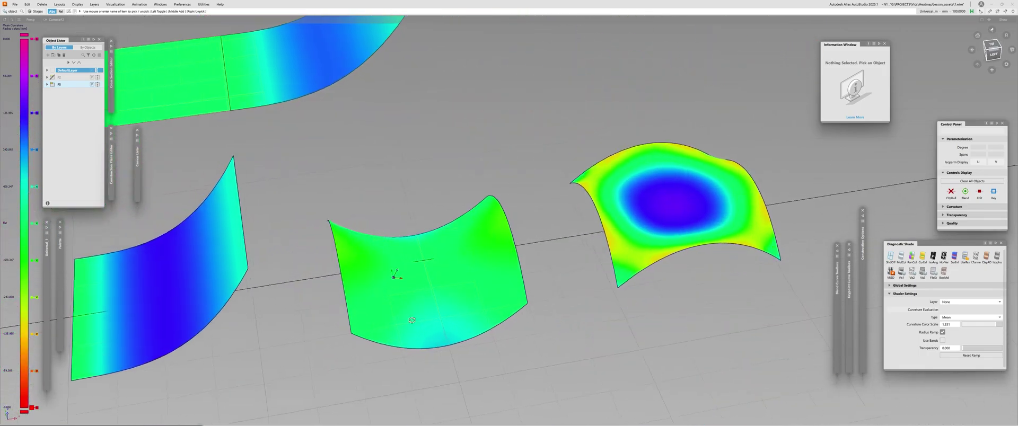
{"action": "right_click_drag", "start_coordinate": [412, 320], "coordinate": [415, 259], "text": "alt+shift"}
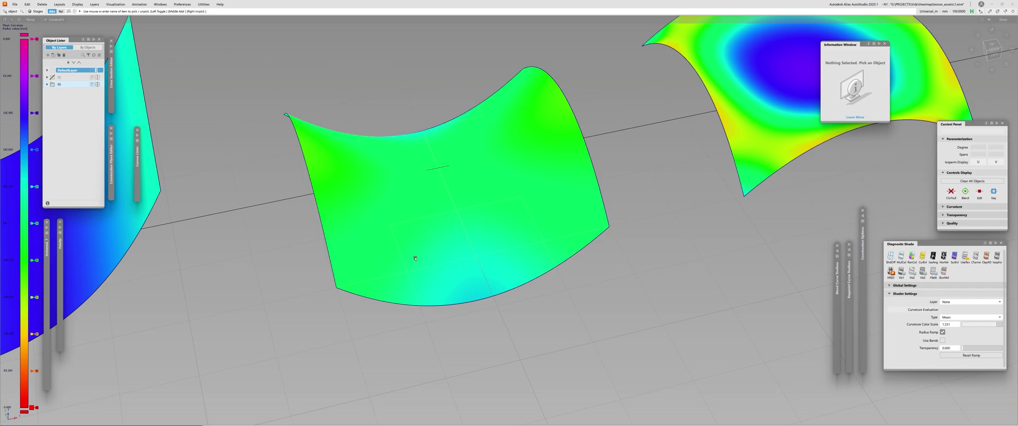
{"action": "left_click", "coordinate": [415, 258]}
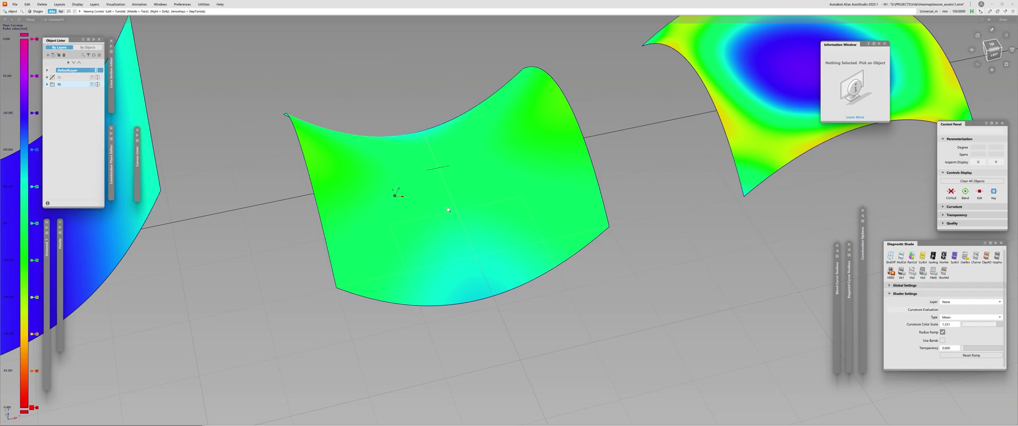
{"action": "left_click_drag", "start_coordinate": [319, 204], "coordinate": [482, 202], "text": "ctrl+shift"}
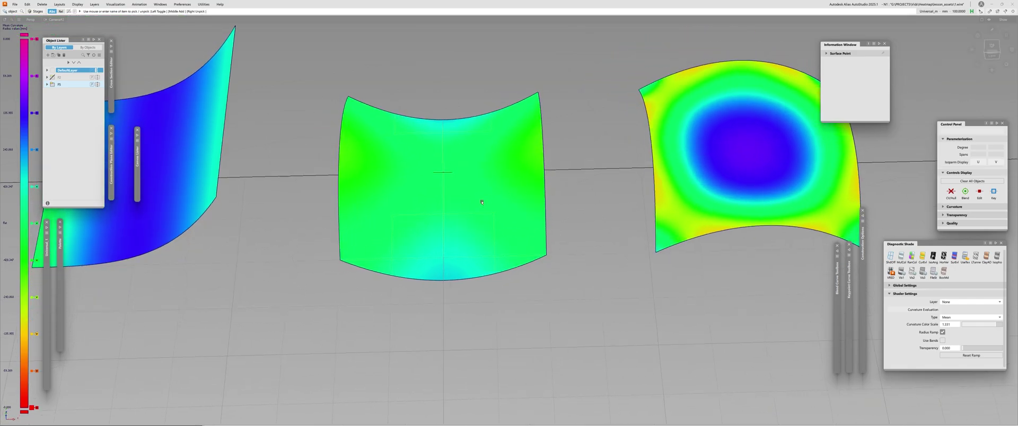
{"action": "left_click_drag", "start_coordinate": [997, 324], "coordinate": [999, 325]}
{"action": "left_click_drag", "start_coordinate": [402, 224], "coordinate": [409, 198], "text": "alt+shift"}
{"action": "right_click_drag", "start_coordinate": [409, 199], "coordinate": [366, 226], "text": "alt+shift"}
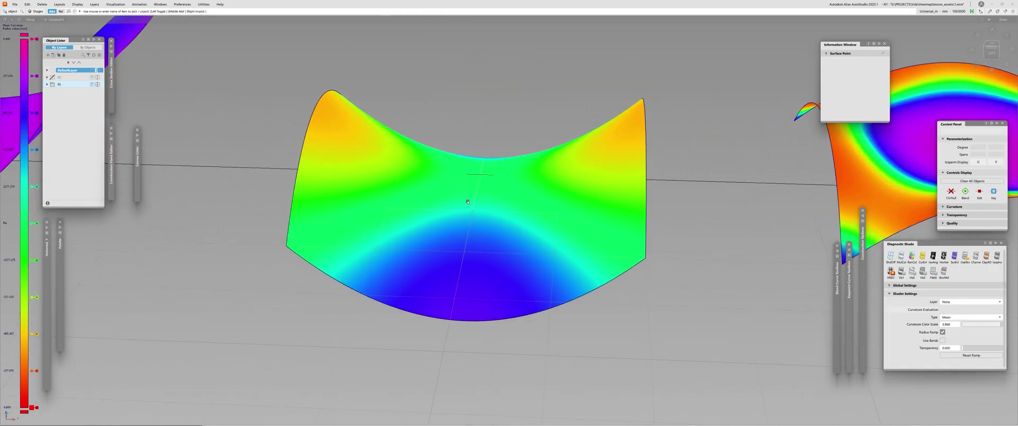
Examine the Mean curvature shading across the saddle's centre, corners and edges from several angles
{"action": "left_click_drag", "start_coordinate": [403, 224], "coordinate": [351, 177], "text": "alt+shift"}
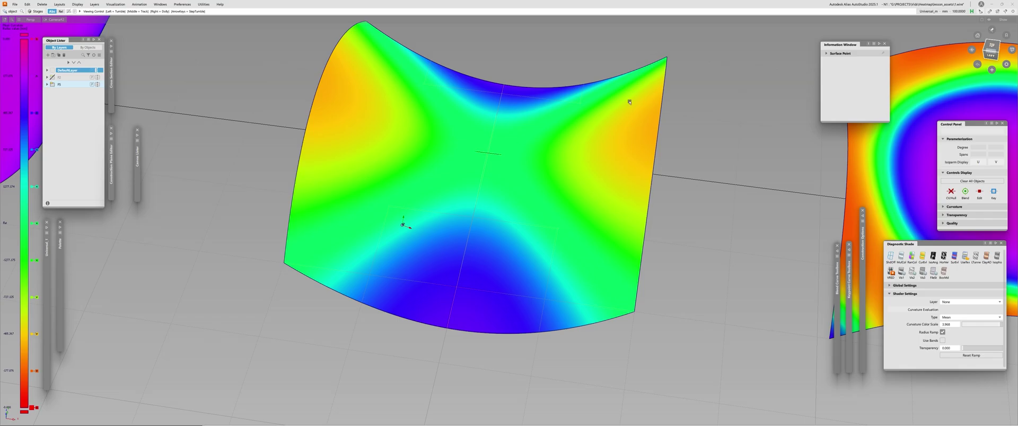
{"action": "left_click_drag", "start_coordinate": [519, 236], "coordinate": [579, 179], "text": "alt+shift"}
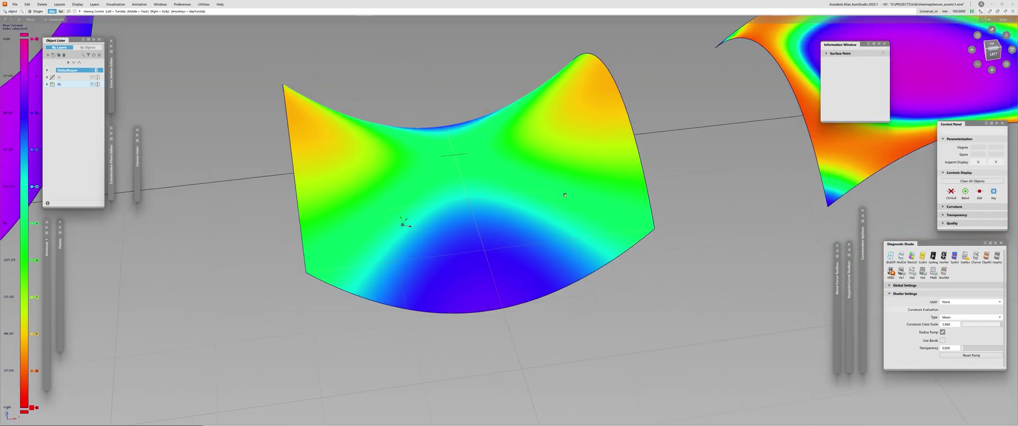
{"action": "left_click_drag", "start_coordinate": [416, 201], "coordinate": [316, 177], "text": "alt+shift"}
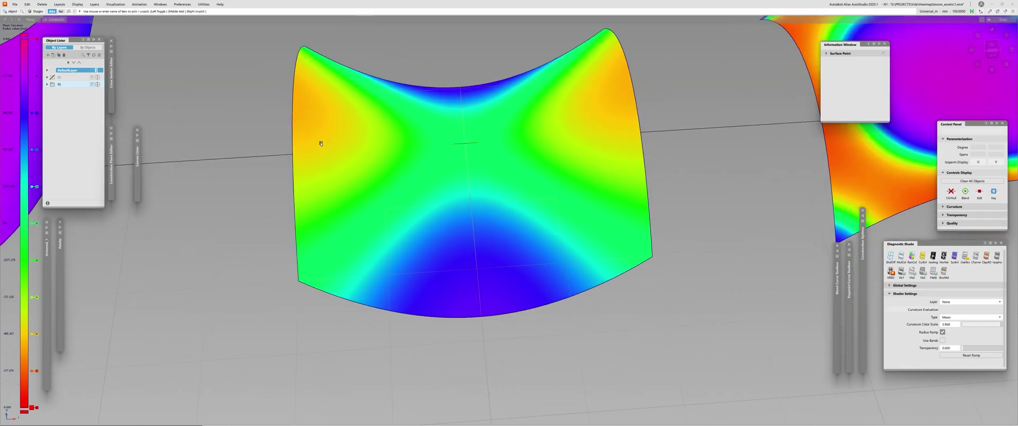
{"action": "left_click_drag", "start_coordinate": [320, 143], "coordinate": [403, 220], "text": "alt+shift"}
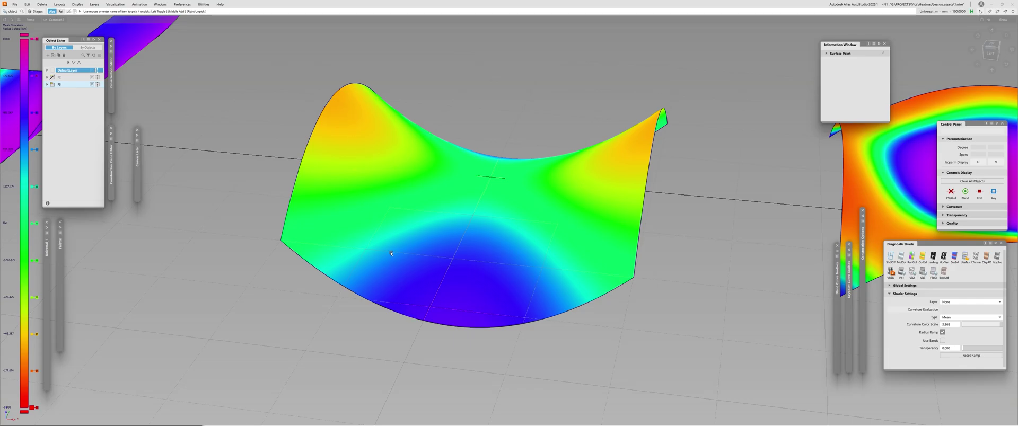
{"action": "left_click_drag", "start_coordinate": [404, 222], "coordinate": [424, 253], "text": "alt+shift"}
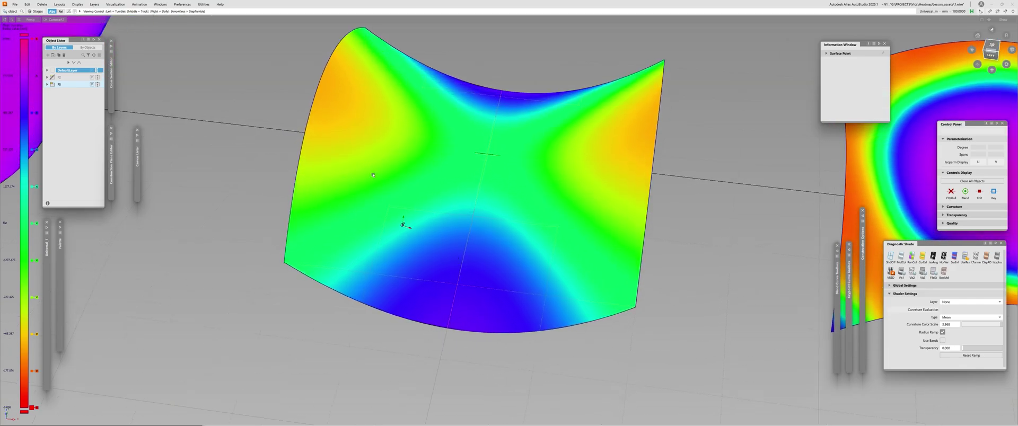
{"action": "left_click_drag", "start_coordinate": [373, 175], "coordinate": [338, 131], "text": "alt+shift"}
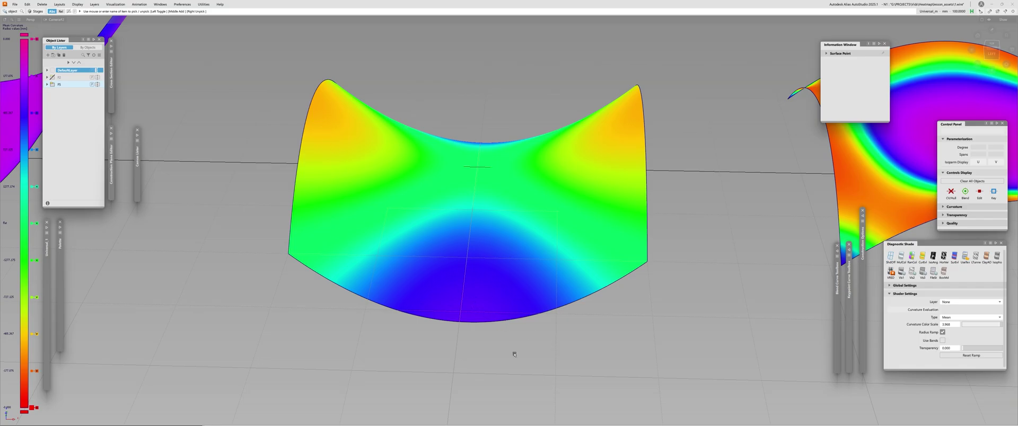
{"action": "left_click_drag", "start_coordinate": [364, 155], "coordinate": [397, 223], "text": "alt+shift"}
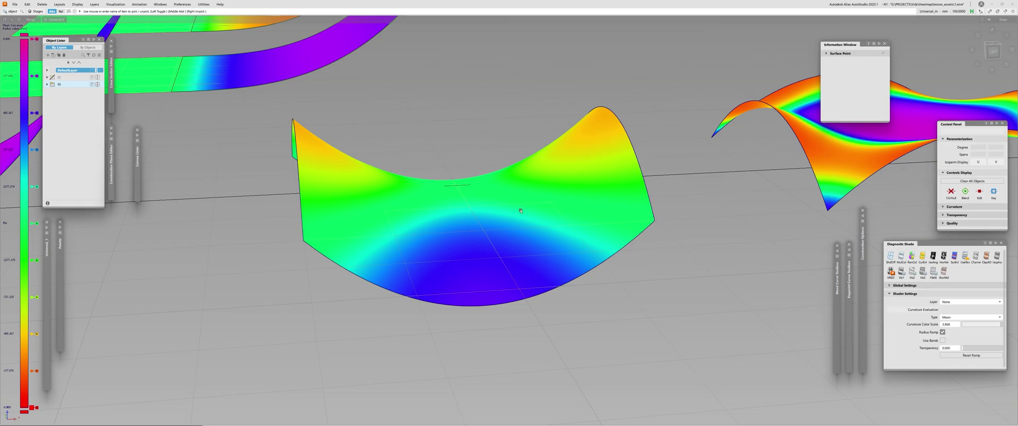
{"action": "left_click_drag", "start_coordinate": [520, 211], "coordinate": [462, 224], "text": "alt+shift"}
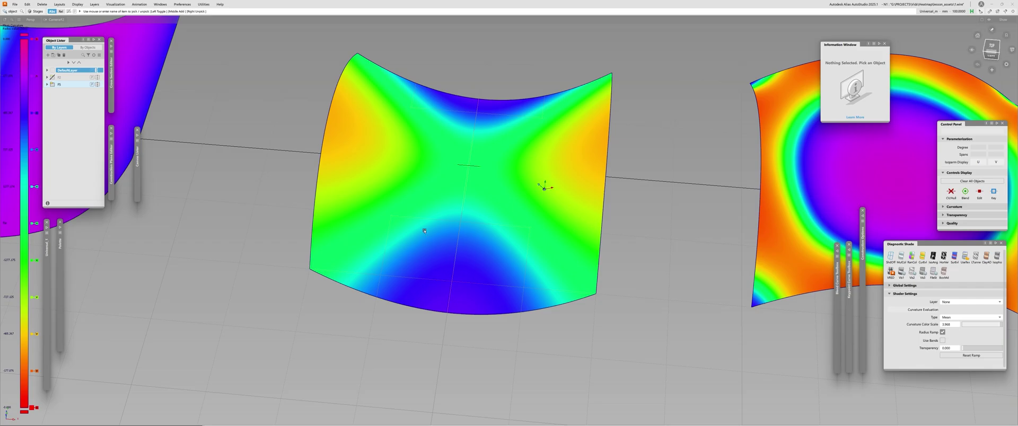
Compare the saddle's Mean shading with the flat and single-curved surfaces and with the neighbouring dome-like surface
{"action": "mouse_move", "coordinate": [544, 188]}
{"action": "left_mouse_down", "text": "alt+shift"}
{"action": "mouse_move", "coordinate": [652, 185]}
{"action": "mouse_move", "coordinate": [552, 185]}
{"action": "left_mouse_up", "text": "alt+shift"}
{"action": "right_click_drag", "start_coordinate": [540, 186], "coordinate": [464, 216], "text": "alt+shift"}
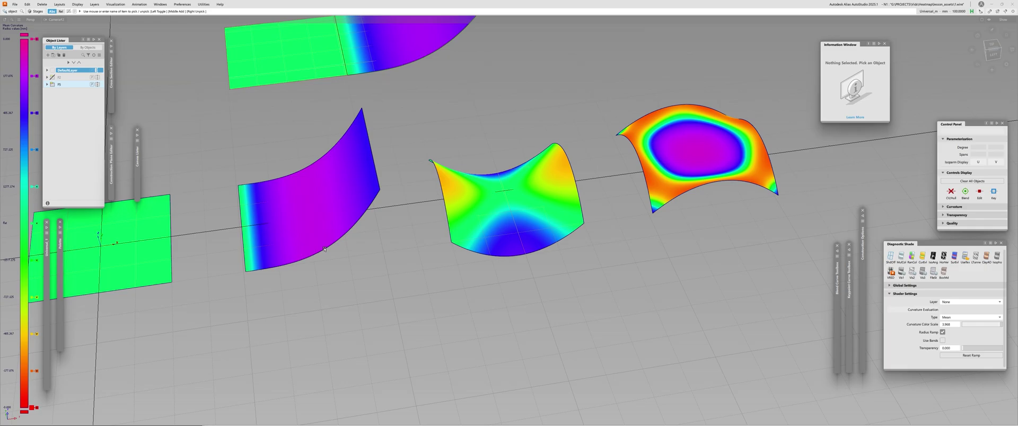
{"action": "left_click_drag", "start_coordinate": [318, 247], "coordinate": [312, 230], "text": "alt+shift"}
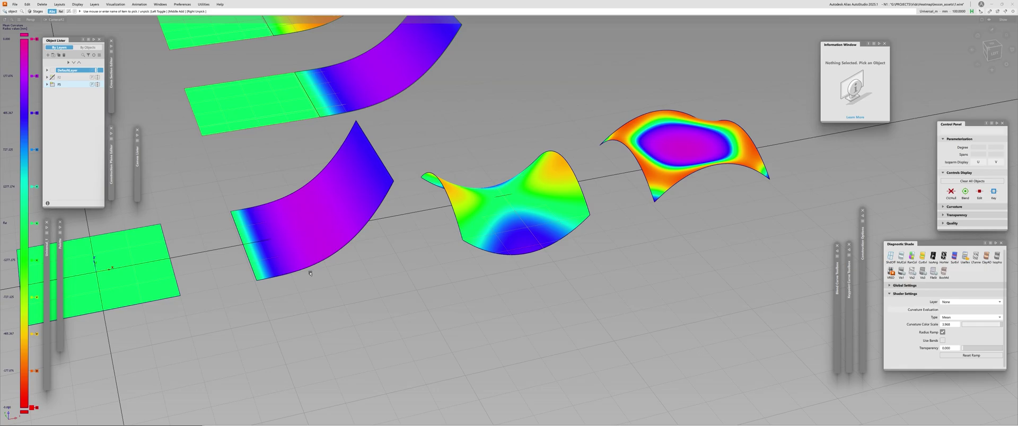
{"action": "key", "text": "alt+shift"}
{"action": "left_click_drag", "start_coordinate": [438, 201], "coordinate": [419, 259], "text": "alt+shift"}
{"action": "middle_click_drag", "start_coordinate": [419, 259], "coordinate": [292, 243], "text": "alt+shift"}
{"action": "right_click_drag", "start_coordinate": [480, 247], "coordinate": [355, 257], "text": "alt+shift"}
{"action": "left_click_drag", "start_coordinate": [355, 257], "coordinate": [377, 268], "text": "alt+shift"}
{"action": "middle_click_drag", "start_coordinate": [256, 255], "coordinate": [380, 272], "text": "alt+shift"}
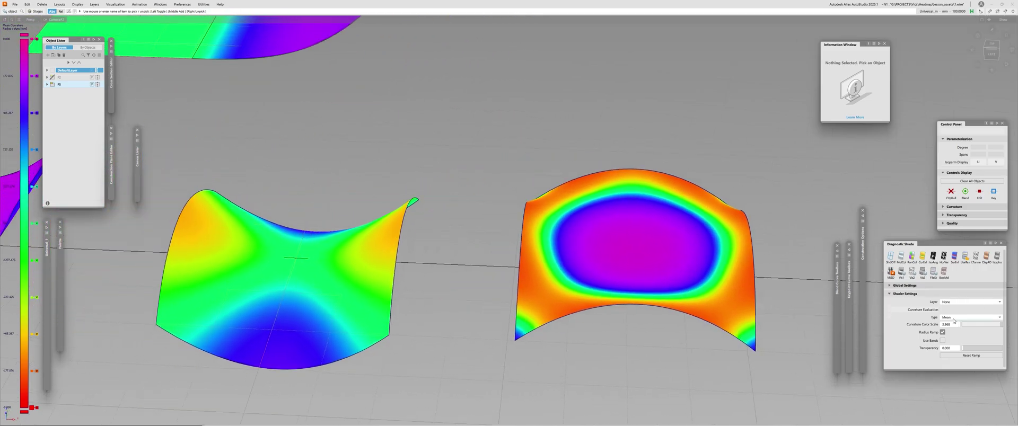
Switch the curvature type to Gaussian and lower the Curvature Color Scale until the two double-curved surfaces show graded shading
{"action": "left_click", "coordinate": [953, 318]}
{"action": "left_click", "coordinate": [954, 293]}
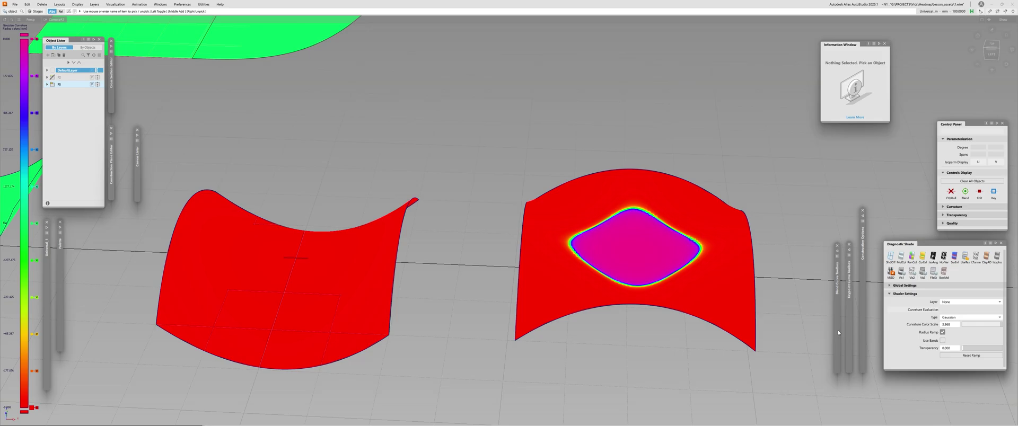
{"action": "left_click_drag", "start_coordinate": [838, 333], "coordinate": [281, 175], "text": "alt+shift"}
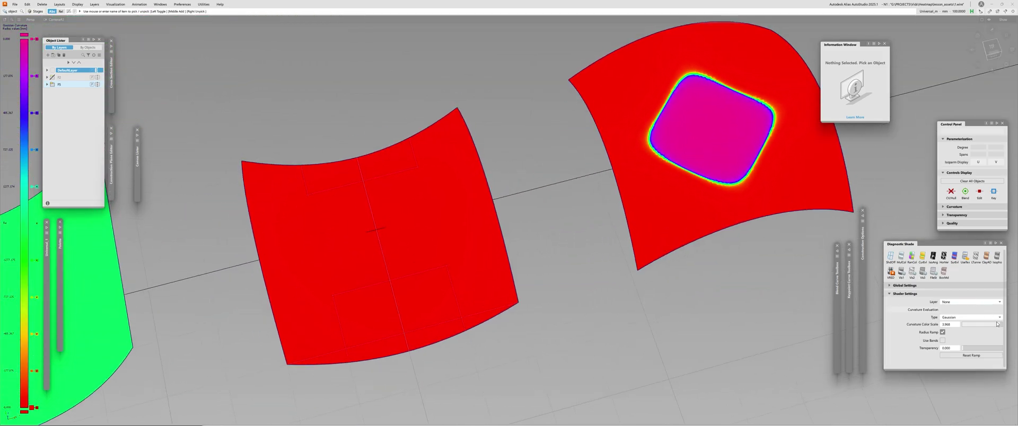
{"action": "mouse_move", "coordinate": [997, 325]}
{"action": "left_mouse_down"}
{"action": "mouse_move", "coordinate": [1006, 325]}
{"action": "mouse_move", "coordinate": [719, 321]}
{"action": "mouse_move", "coordinate": [339, 177]}
{"action": "left_mouse_up"}
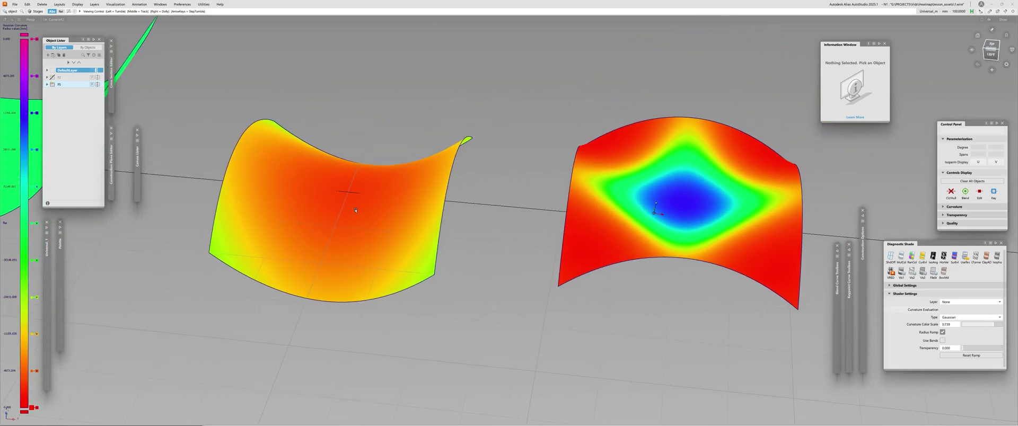
{"action": "left_click_drag", "start_coordinate": [355, 210], "coordinate": [318, 233], "text": "alt+shift"}
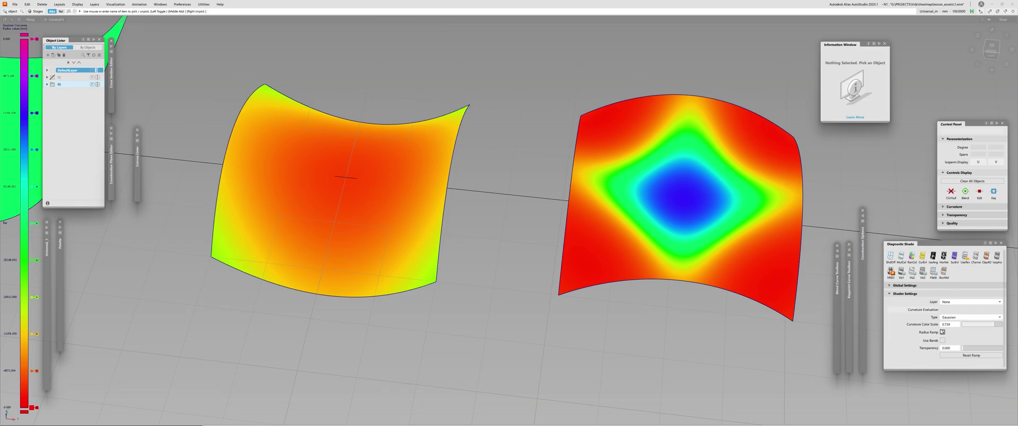
Set the curvature type to Mean and raise the Curvature Color Scale to strengthen the shading on both double-curved surfaces
{"action": "left_click", "coordinate": [947, 318]}
{"action": "left_click", "coordinate": [938, 300]}
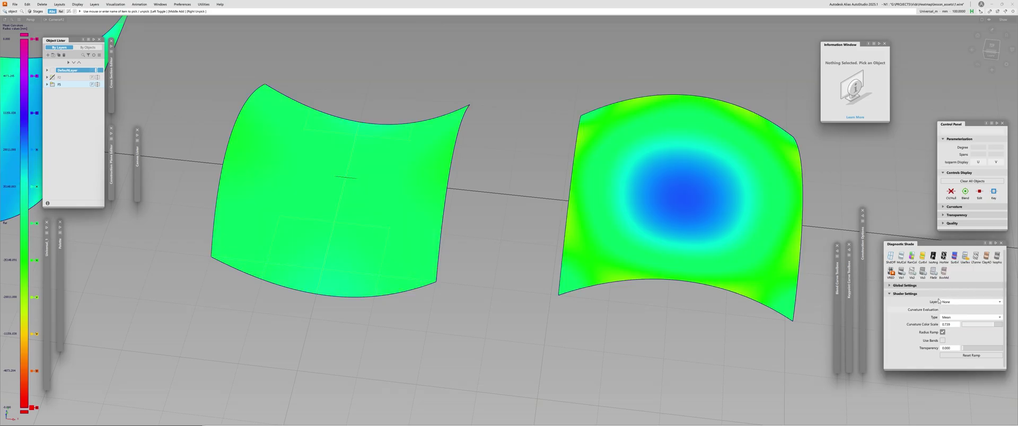
{"action": "left_click_drag", "start_coordinate": [994, 326], "coordinate": [999, 326]}
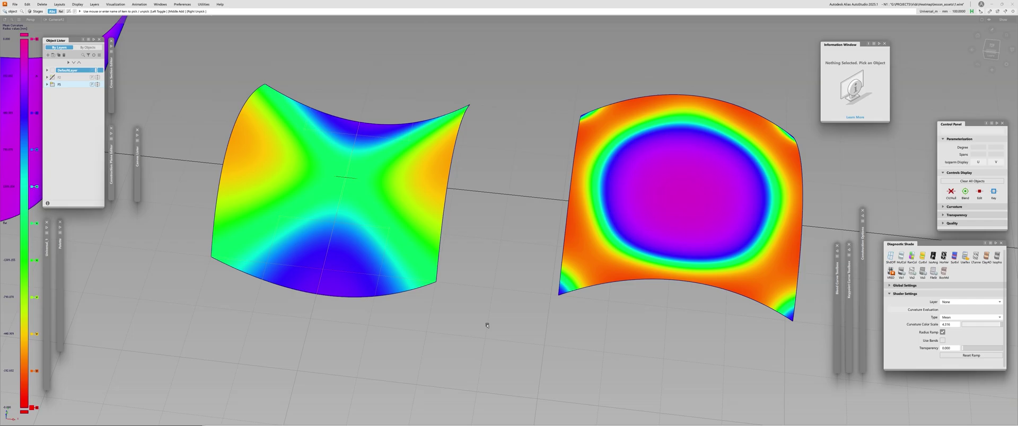
Return the curvature type to Gaussian and reduce the Curvature Color Scale to bring back a gradual color transition
{"action": "left_click", "coordinate": [943, 318]}
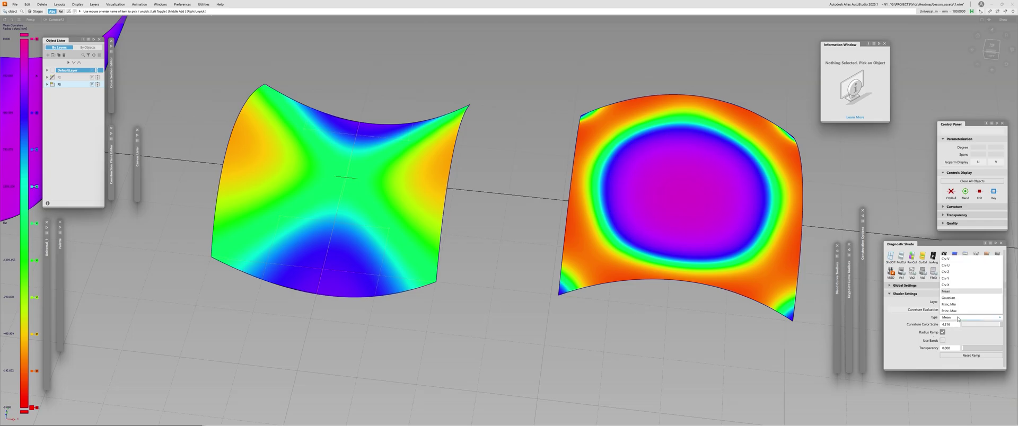
{"action": "left_click", "coordinate": [949, 298]}
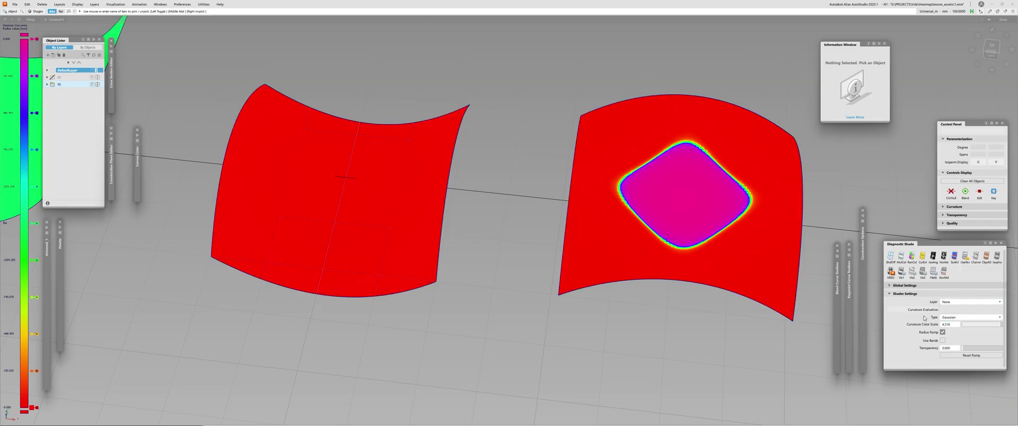
{"action": "left_click_drag", "start_coordinate": [996, 326], "coordinate": [994, 324]}
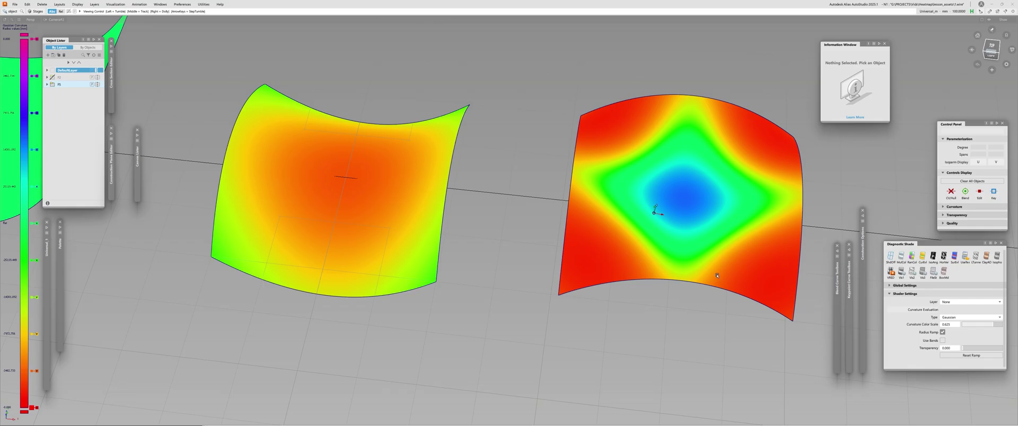
Examine the Gaussian shading of the dome-like surface up close, and compare it with the saddle, flat and single-curved surfaces
{"action": "left_click_drag", "start_coordinate": [769, 318], "coordinate": [450, 201], "text": "alt+shift"}
{"action": "left_click_drag", "start_coordinate": [680, 344], "coordinate": [476, 288], "text": "alt+shift"}
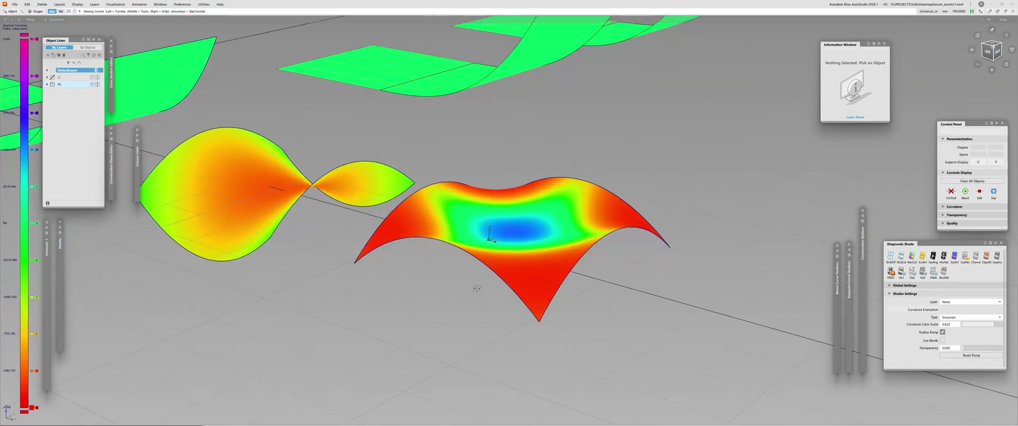
{"action": "right_click_drag", "start_coordinate": [476, 288], "coordinate": [484, 233], "text": "alt+shift"}
{"action": "mouse_move", "coordinate": [484, 233]}
{"action": "left_mouse_down", "text": "alt+shift"}
{"action": "mouse_move", "coordinate": [459, 234]}
{"action": "mouse_move", "coordinate": [489, 233]}
{"action": "left_mouse_up", "text": "alt+shift"}
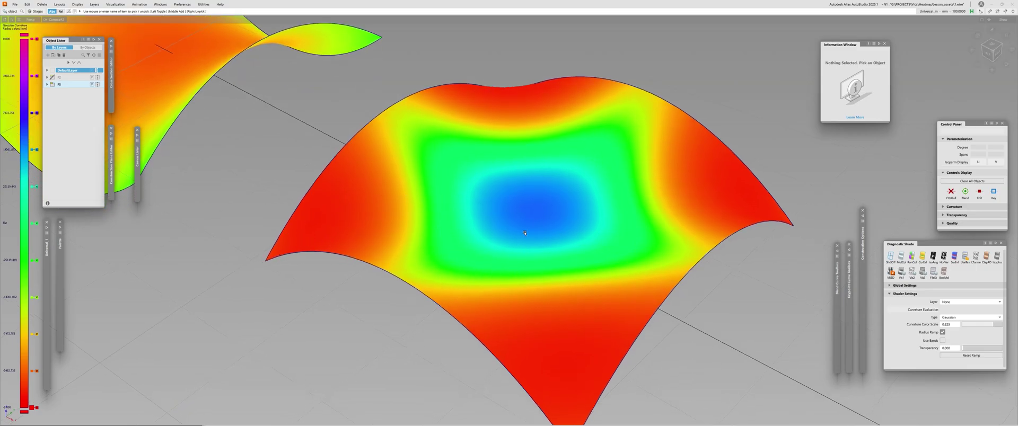
{"action": "left_click_drag", "start_coordinate": [484, 229], "coordinate": [458, 165], "text": "alt+shift"}
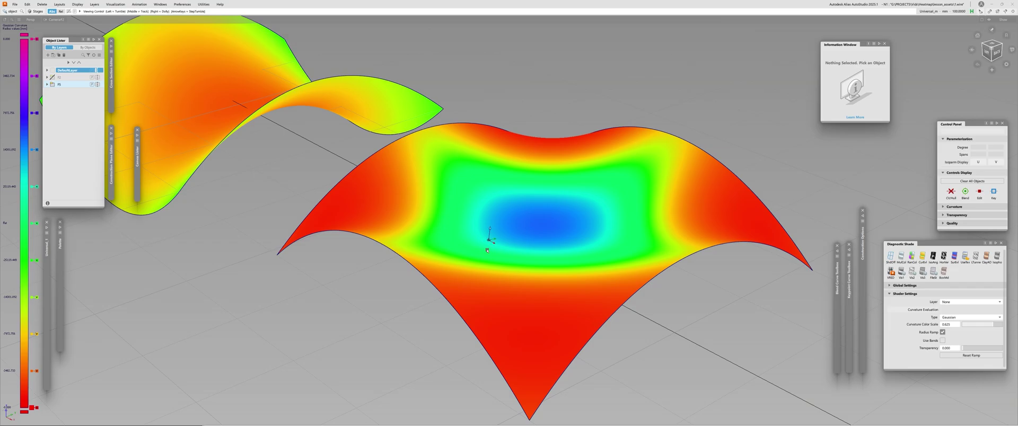
{"action": "right_click_drag", "start_coordinate": [488, 240], "coordinate": [418, 249], "text": "alt+shift"}
{"action": "left_click_drag", "start_coordinate": [424, 251], "coordinate": [496, 309], "text": "alt+shift"}
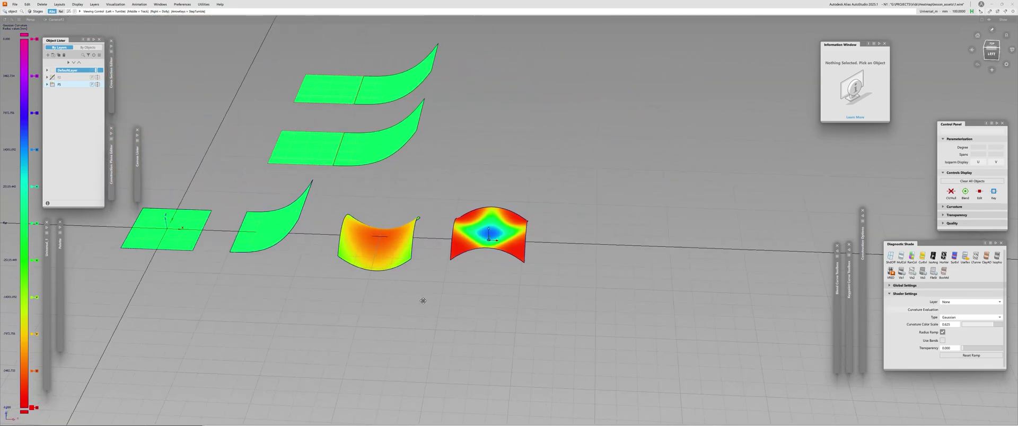
{"action": "middle_click_drag", "start_coordinate": [423, 300], "coordinate": [623, 288], "text": "alt+shift"}
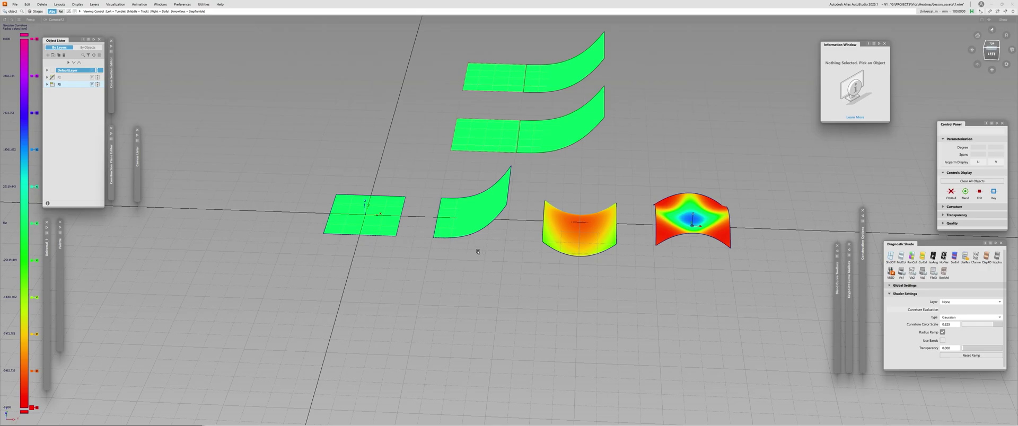
{"action": "right_click_drag", "start_coordinate": [541, 231], "coordinate": [609, 231], "text": "alt+shift"}
{"action": "middle_click_drag", "start_coordinate": [609, 231], "coordinate": [575, 232], "text": "alt+shift"}
{"action": "left_click_drag", "start_coordinate": [575, 232], "coordinate": [464, 250], "text": "alt+shift"}
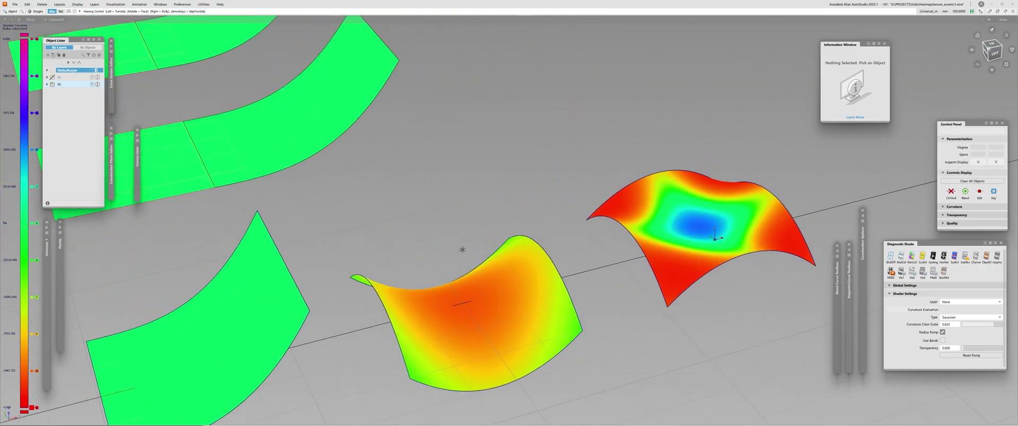
Show the two rear surface pairs with Mean curvature shading and raise the Curvature Color Scale to strengthen their colors
{"action": "middle_click_drag", "start_coordinate": [463, 250], "coordinate": [531, 287], "text": "alt+shift"}
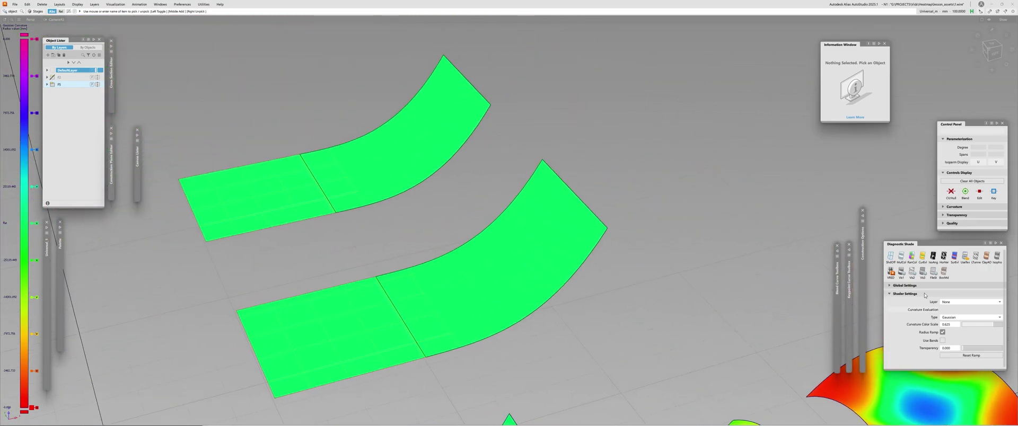
{"action": "left_click", "coordinate": [959, 318]}
{"action": "left_click", "coordinate": [958, 294]}
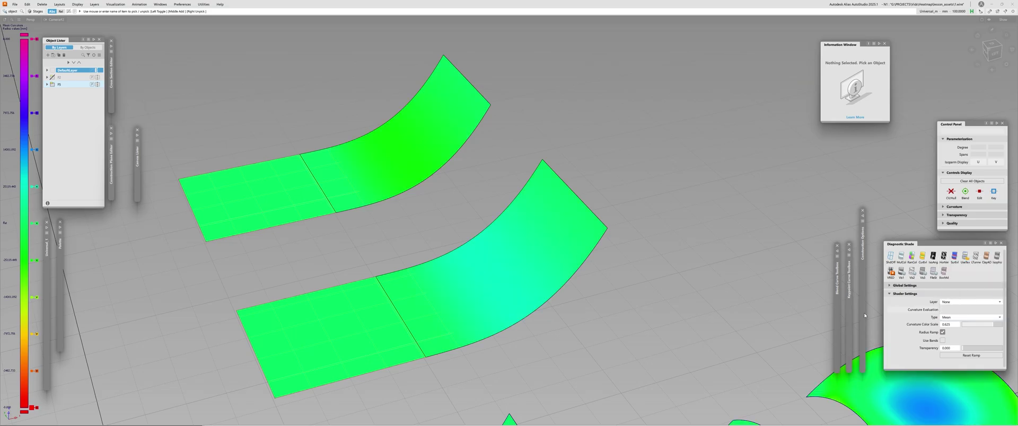
{"action": "left_click_drag", "start_coordinate": [428, 264], "coordinate": [440, 252], "text": "alt+shift"}
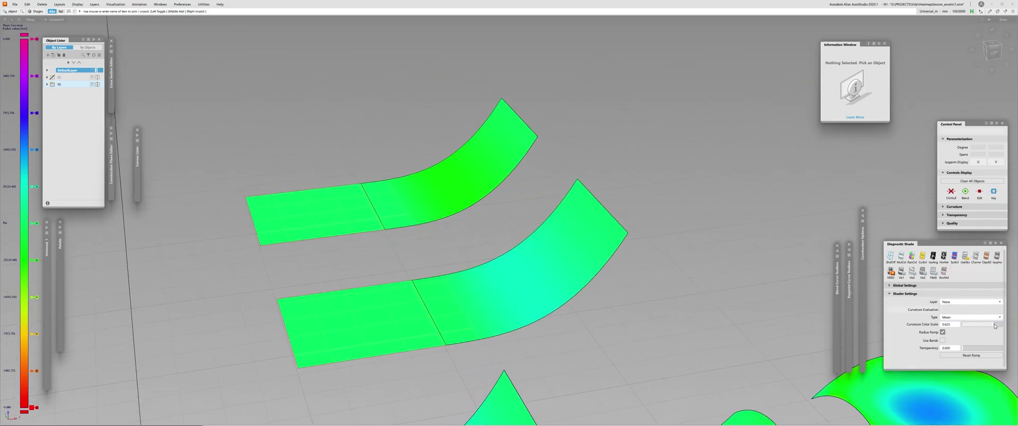
{"action": "left_click_drag", "start_coordinate": [991, 324], "coordinate": [996, 327]}
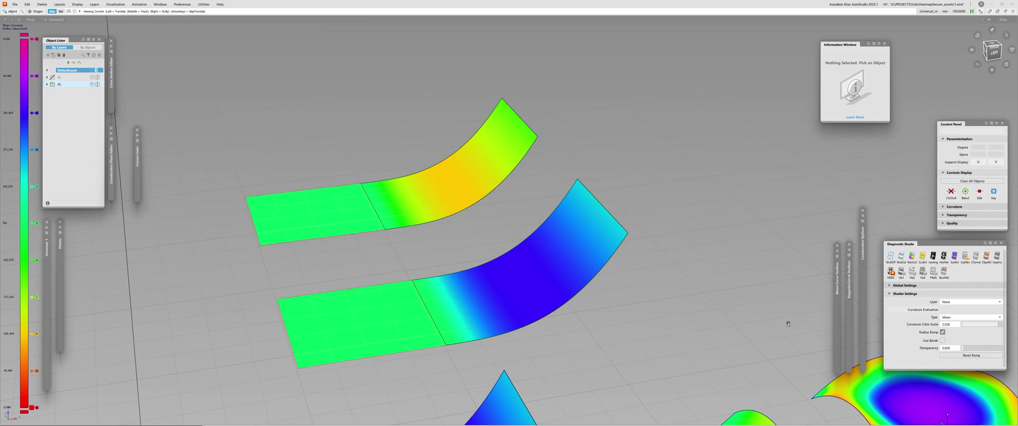
Pick the flat and curved surfaces of the two rear pairs, and clear the selection
{"action": "right_click_drag", "start_coordinate": [609, 279], "coordinate": [556, 279], "text": "alt+shift"}
{"action": "middle_click_drag", "start_coordinate": [509, 318], "coordinate": [477, 239], "text": "alt+shift"}
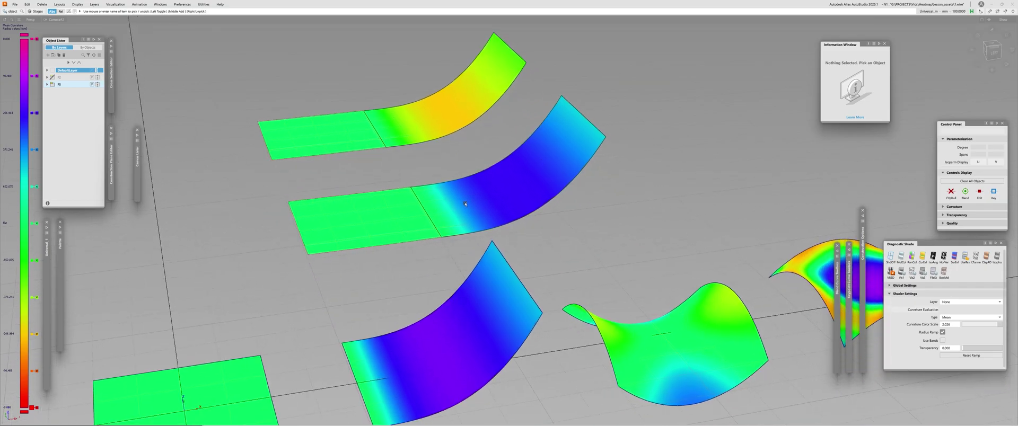
{"action": "left_click_drag", "start_coordinate": [464, 204], "coordinate": [403, 229], "text": "alt+shift"}
{"action": "left_click", "coordinate": [401, 229]}
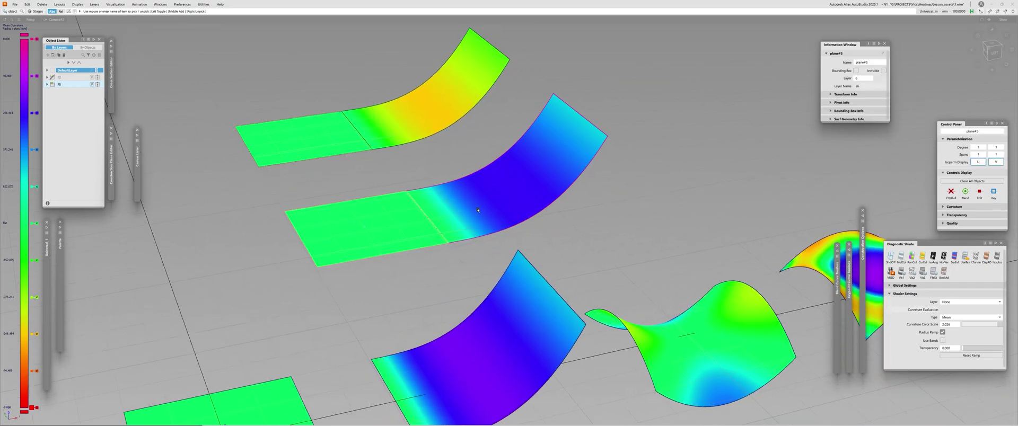
{"action": "left_click", "coordinate": [315, 146]}
{"action": "left_click", "coordinate": [416, 117]}
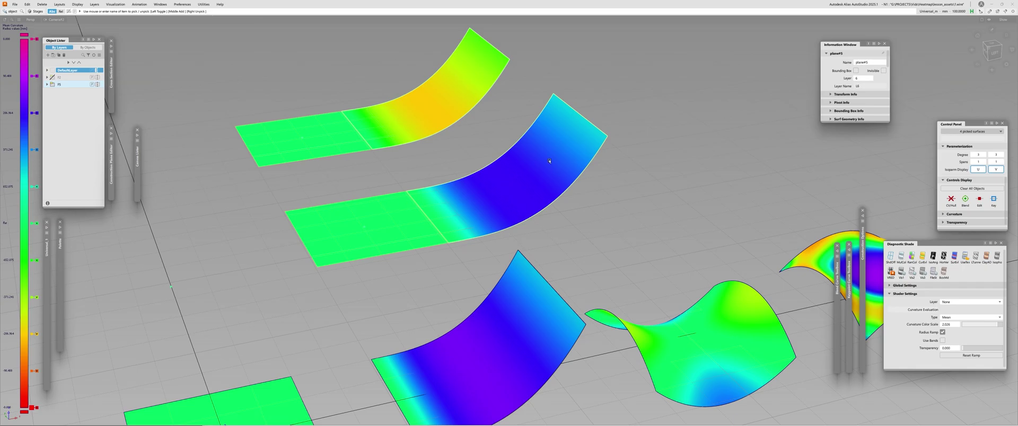
{"action": "left_click_drag", "start_coordinate": [422, 212], "coordinate": [421, 215], "text": "ctrl+shift"}
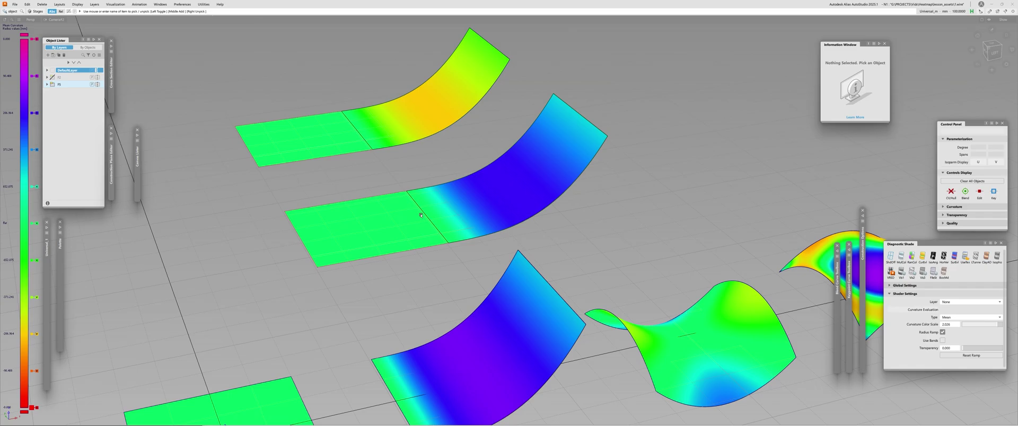
Reverse the normal of the curved surface in the rearmost pair with the surface orientation tool, and restore the Mean curvature shading
{"action": "middle_click", "coordinate": [436, 163], "text": "ctrl+shift"}
{"action": "right_click_drag", "start_coordinate": [436, 161], "coordinate": [438, 209], "text": "ctrl+shift"}
{"action": "right_click_drag", "start_coordinate": [552, 169], "coordinate": [355, 114], "text": "alt+shift"}
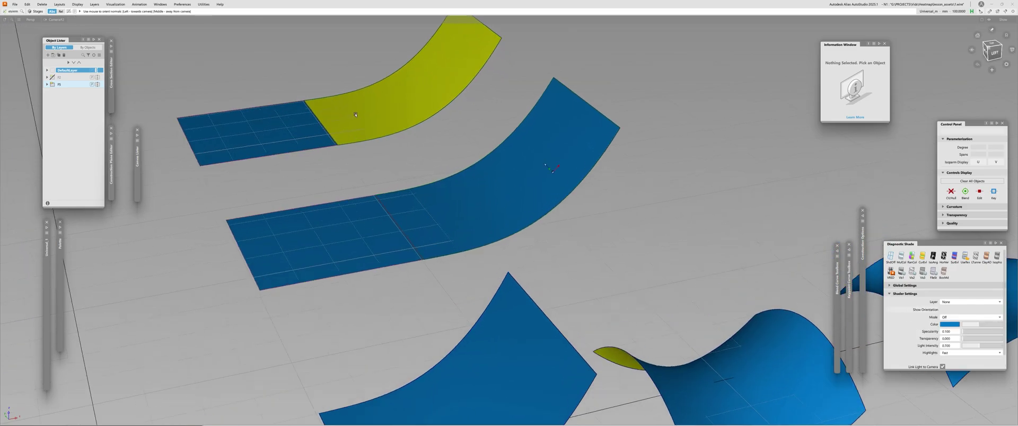
{"action": "mouse_move", "coordinate": [355, 114]}
{"action": "left_mouse_down", "text": "alt+shift"}
{"action": "mouse_move", "coordinate": [207, 171]}
{"action": "mouse_move", "coordinate": [368, 106]}
{"action": "left_mouse_up", "text": "alt+shift"}
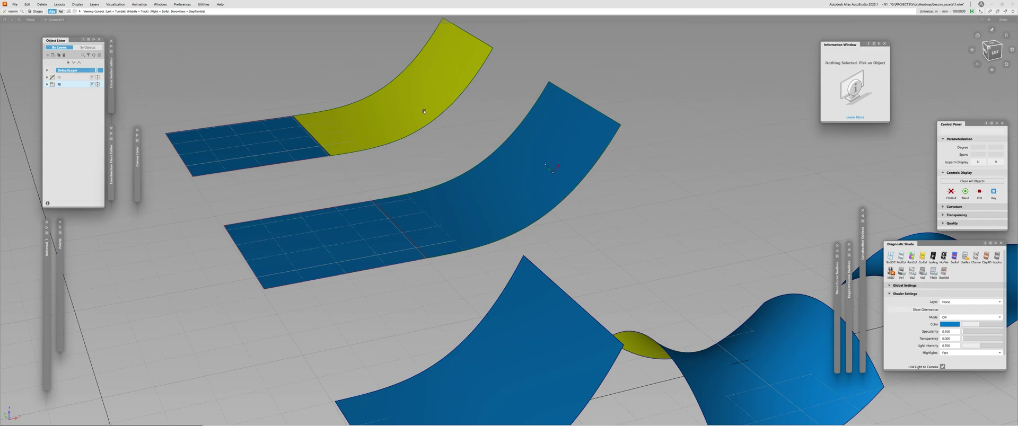
{"action": "right_click_drag", "start_coordinate": [423, 112], "coordinate": [425, 154], "text": "alt+shift"}
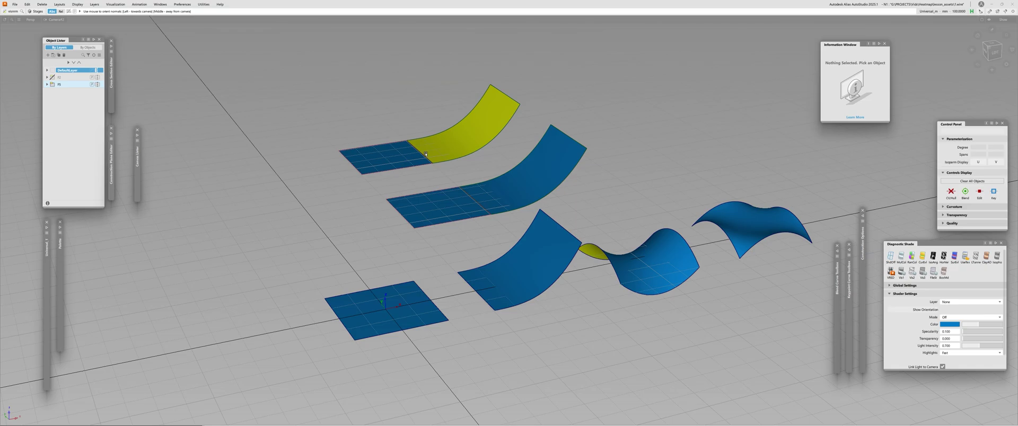
{"action": "left_click", "coordinate": [486, 136]}
{"action": "right_click_drag", "start_coordinate": [481, 136], "coordinate": [457, 141], "text": "alt+shift"}
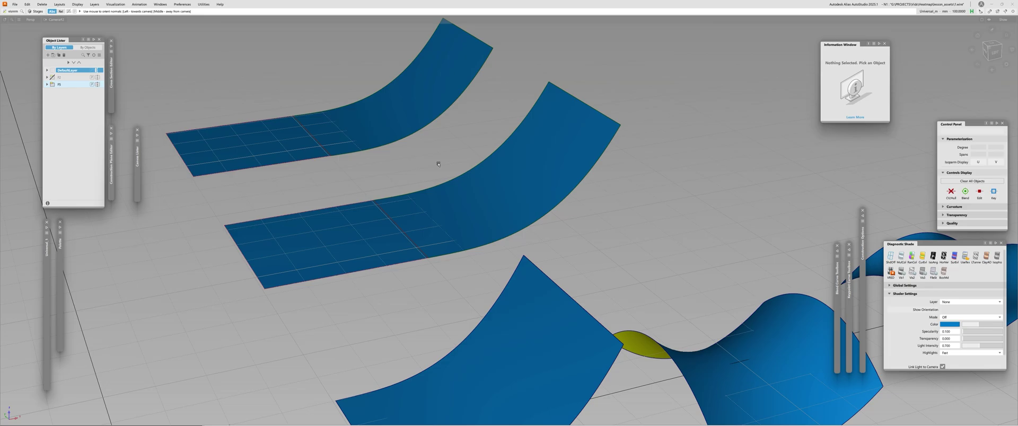
{"action": "key", "text": "F4"}
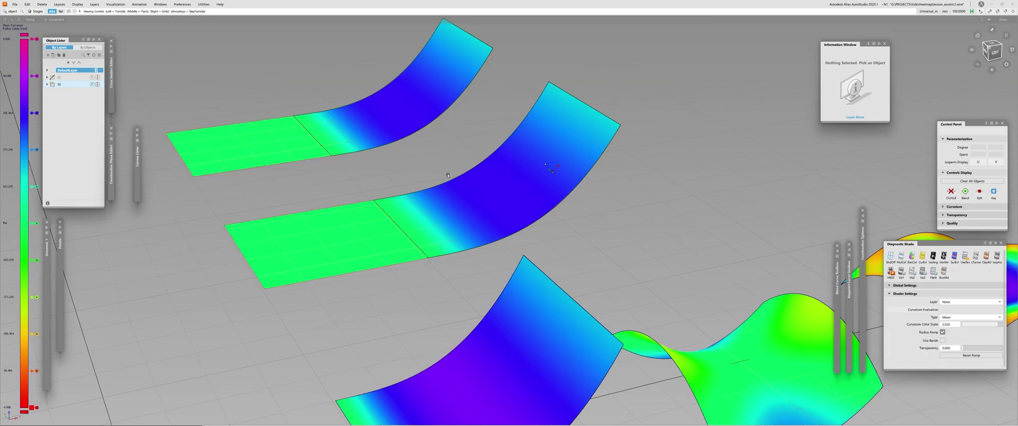
Set the curvature type to Princ. Min, raise the Curvature Color Scale, and examine the saddle surface from several angles
{"action": "right_click_drag", "start_coordinate": [448, 175], "coordinate": [391, 193], "text": "alt+shift"}
{"action": "left_click_drag", "start_coordinate": [391, 193], "coordinate": [450, 229], "text": "alt+shift"}
{"action": "middle_click_drag", "start_coordinate": [450, 230], "coordinate": [387, 227], "text": "alt+shift"}
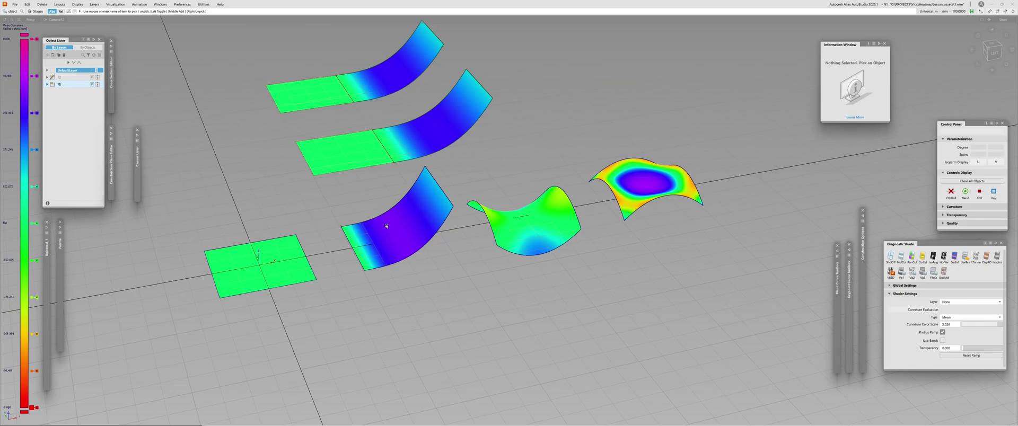
{"action": "left_click", "coordinate": [967, 321]}
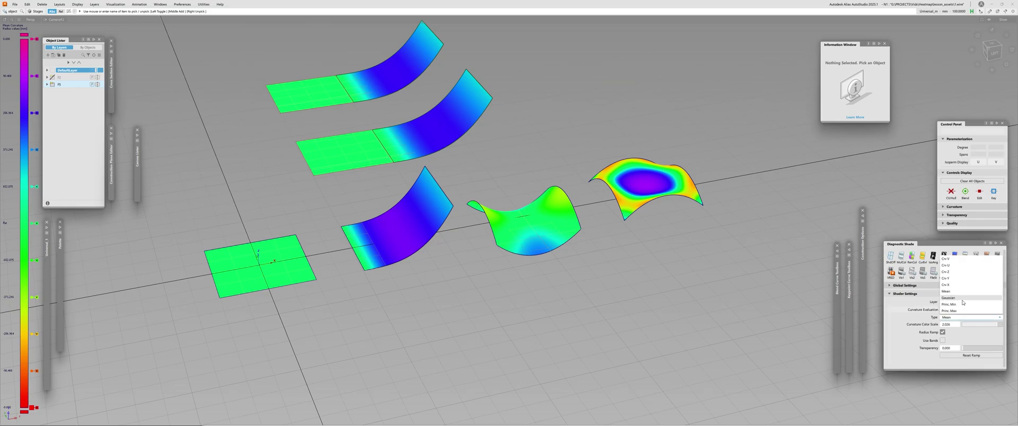
{"action": "left_click", "coordinate": [958, 305]}
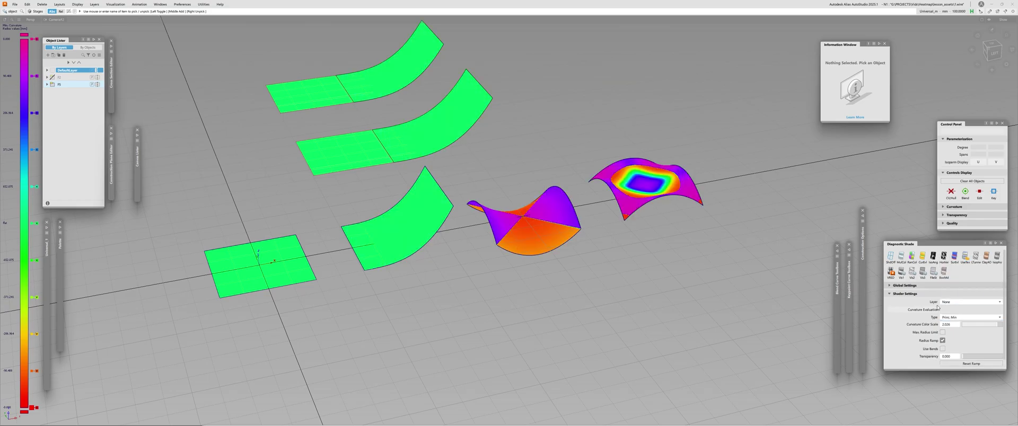
{"action": "right_click_drag", "start_coordinate": [479, 257], "coordinate": [548, 256], "text": "alt+shift"}
{"action": "left_click_drag", "start_coordinate": [548, 256], "coordinate": [644, 334], "text": "alt+shift"}
{"action": "mouse_move", "coordinate": [985, 326]}
{"action": "left_mouse_down"}
{"action": "mouse_move", "coordinate": [976, 326]}
{"action": "mouse_move", "coordinate": [998, 326]}
{"action": "left_mouse_up"}
{"action": "mouse_move", "coordinate": [506, 308]}
{"action": "left_mouse_down", "text": "alt+shift"}
{"action": "mouse_move", "coordinate": [446, 300]}
{"action": "mouse_move", "coordinate": [433, 263]}
{"action": "left_mouse_up", "text": "alt+shift"}
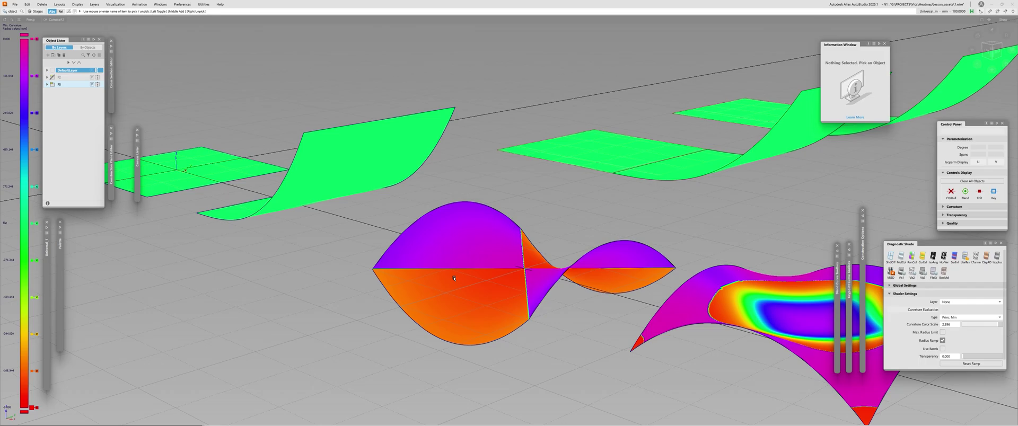
{"action": "left_click_drag", "start_coordinate": [536, 333], "coordinate": [438, 294], "text": "alt+shift"}
{"action": "left_click_drag", "start_coordinate": [480, 257], "coordinate": [400, 256], "text": "alt+shift"}
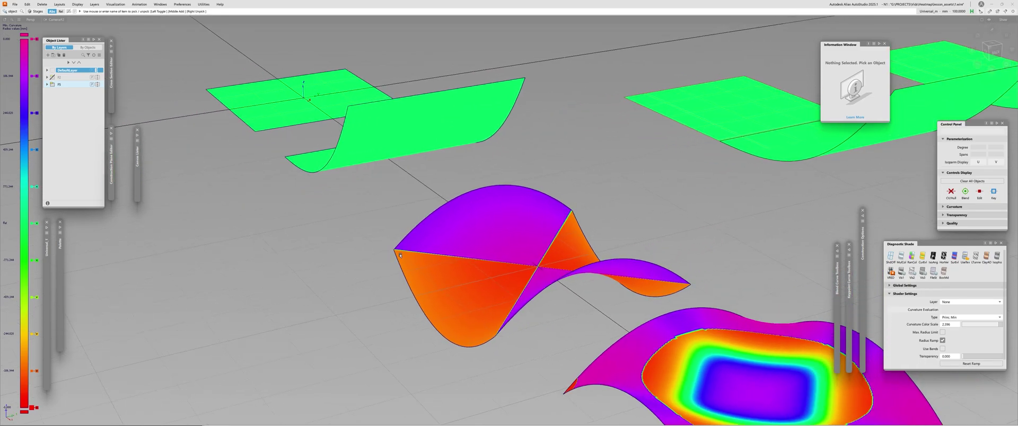
{"action": "left_click_drag", "start_coordinate": [487, 351], "coordinate": [609, 336], "text": "alt+shift"}
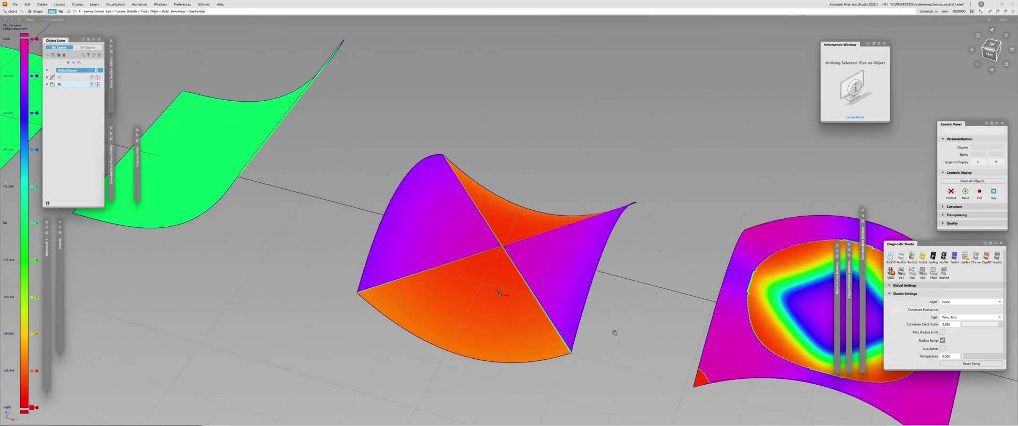
Set the curvature type to Princ. Max and examine the shading on the saddle and the neighboring surfaces
{"action": "left_click", "coordinate": [1000, 319]}
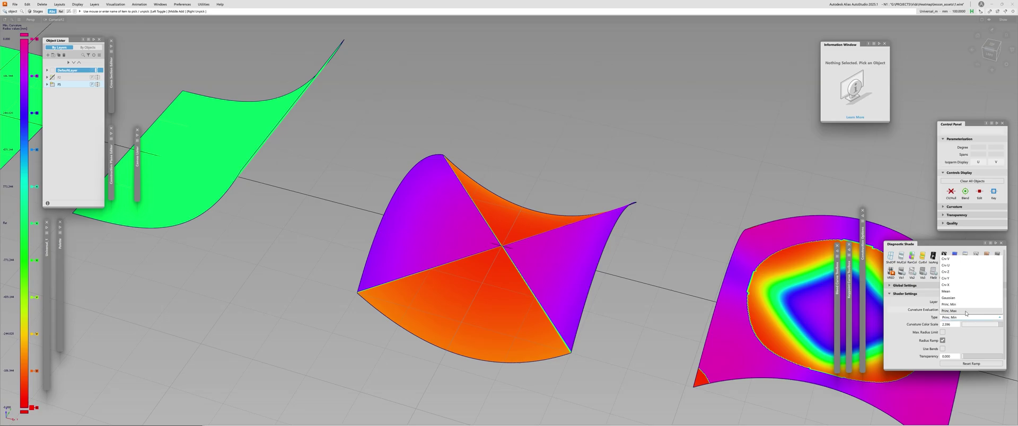
{"action": "left_click", "coordinate": [981, 307]}
{"action": "left_click_drag", "start_coordinate": [477, 271], "coordinate": [350, 234], "text": "alt+shift"}
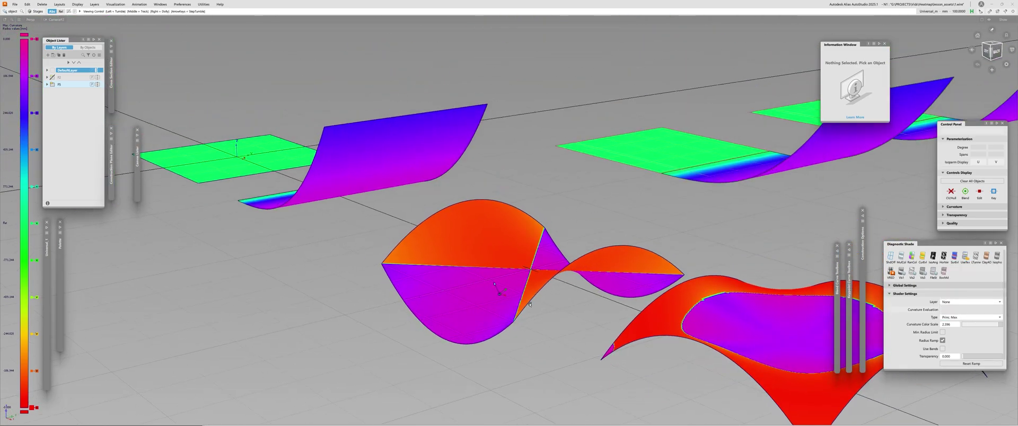
{"action": "left_click_drag", "start_coordinate": [529, 304], "coordinate": [672, 351], "text": "alt+shift"}
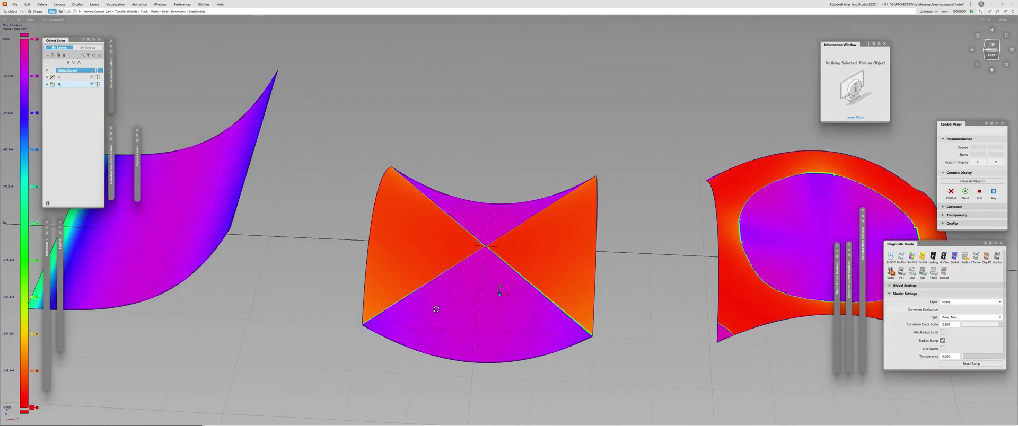
{"action": "left_click_drag", "start_coordinate": [436, 309], "coordinate": [353, 262], "text": "alt+shift"}
{"action": "left_click_drag", "start_coordinate": [360, 308], "coordinate": [319, 246], "text": "alt+shift"}
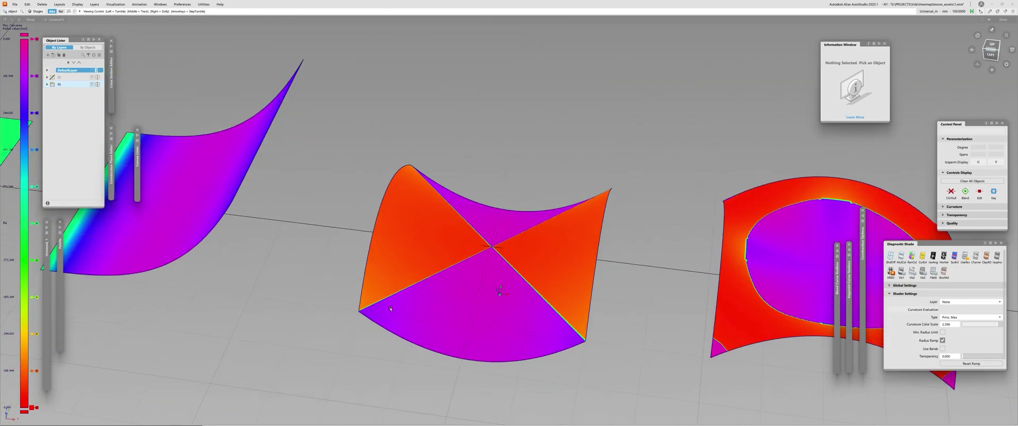
{"action": "right_click_drag", "start_coordinate": [323, 255], "coordinate": [424, 266], "text": "alt+shift"}
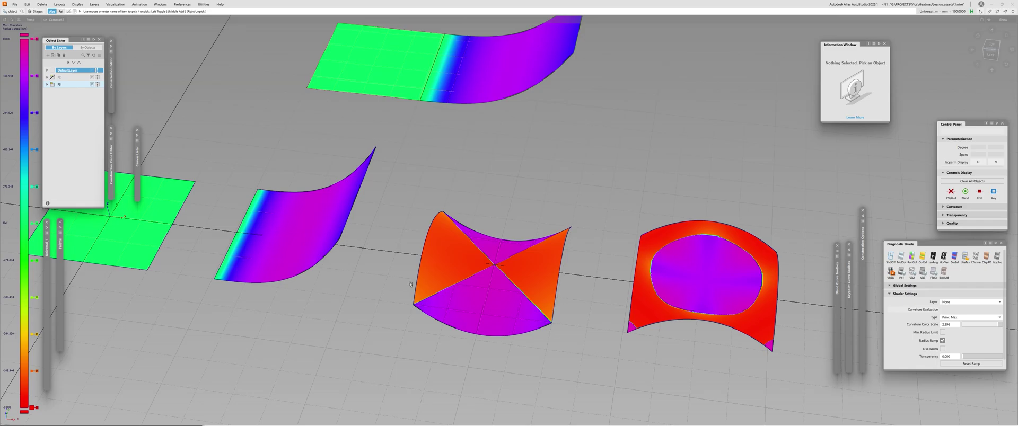
Switch the curvature type to Princ. Min and back to Princ. Max to compare the two shadings on all surfaces
{"action": "left_click", "coordinate": [956, 317]}
{"action": "left_click", "coordinate": [948, 305]}
{"action": "left_click", "coordinate": [957, 318]}
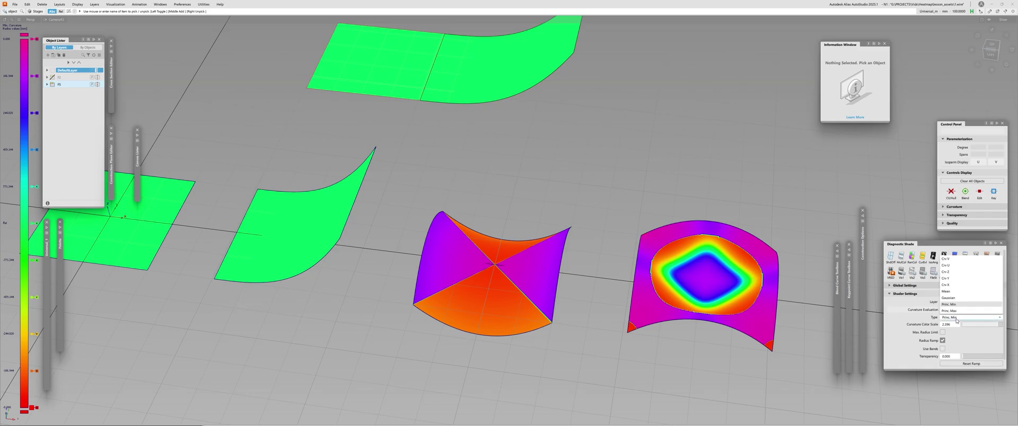
{"action": "left_click", "coordinate": [955, 312]}
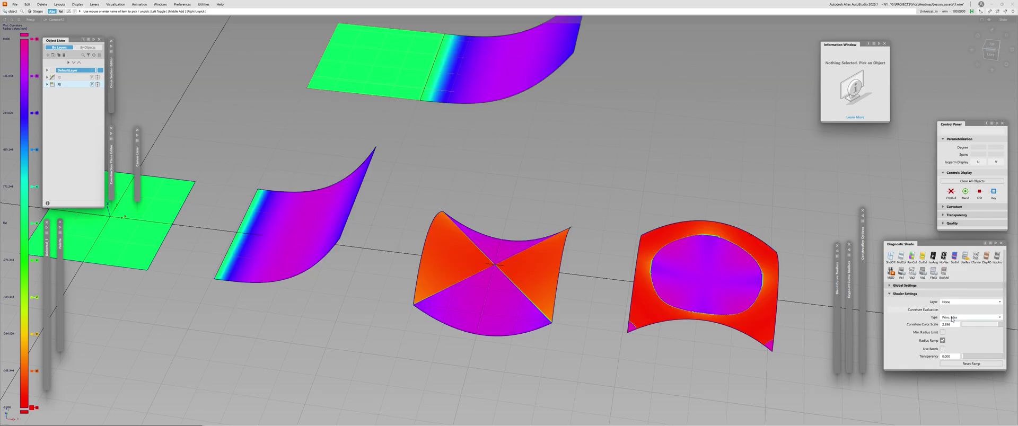
Shade the surfaces by curvature along the U direction with Crv U, and change the type to Crv V
{"action": "left_click", "coordinate": [954, 318]}
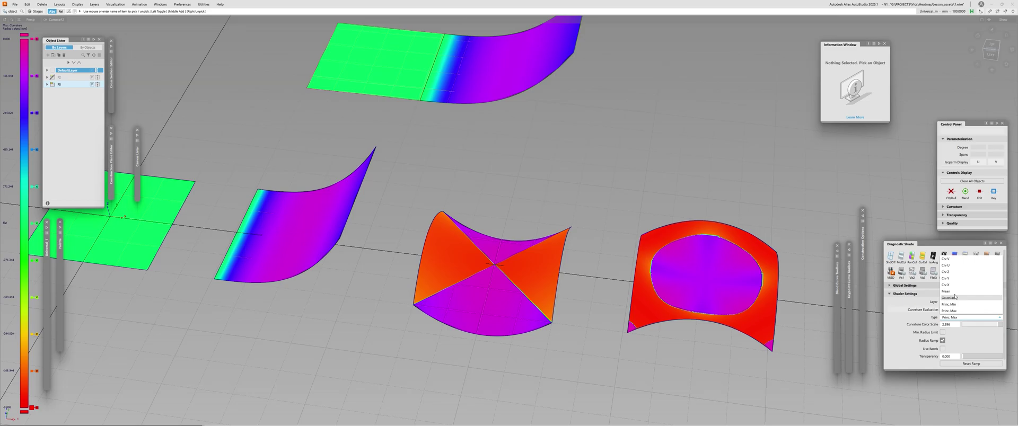
{"action": "left_click", "coordinate": [951, 266]}
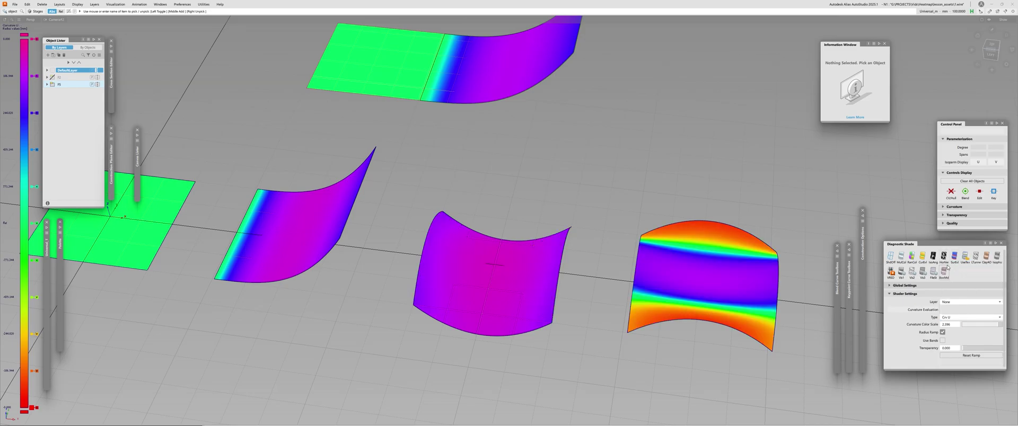
{"action": "left_click", "coordinate": [958, 316]}
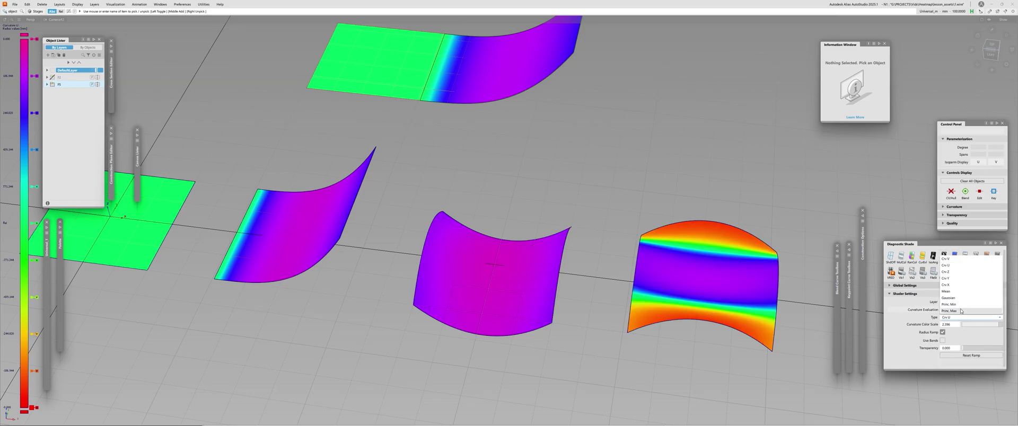
{"action": "left_click", "coordinate": [943, 259]}
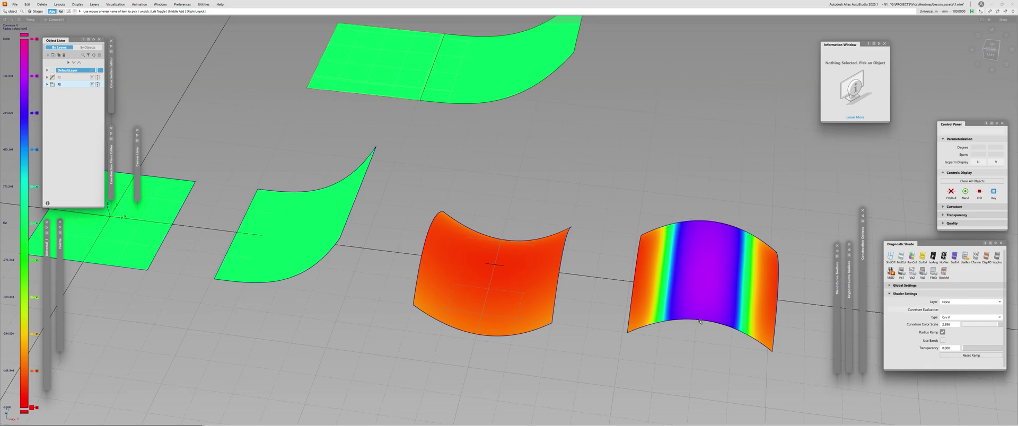
Plot a curvature comb along the rear edge of the dome-like surface, and undo it
{"action": "key", "text": "ctrl+k"}
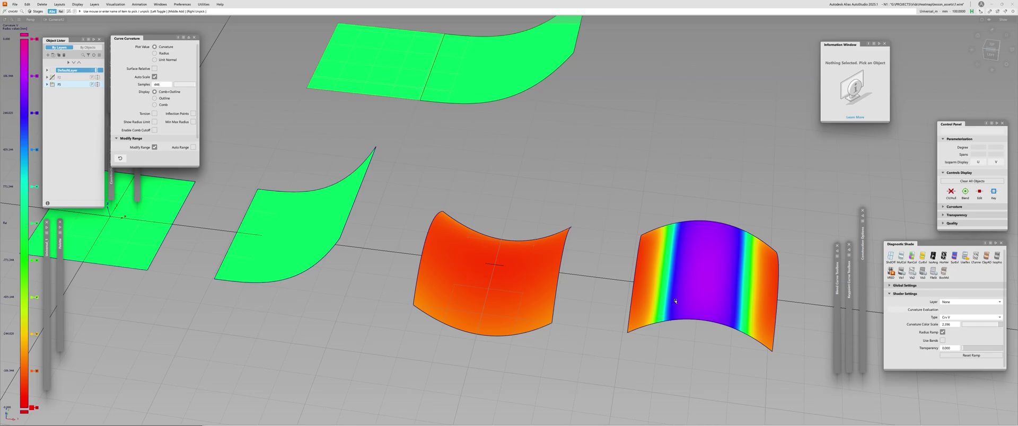
{"action": "left_click", "coordinate": [681, 223]}
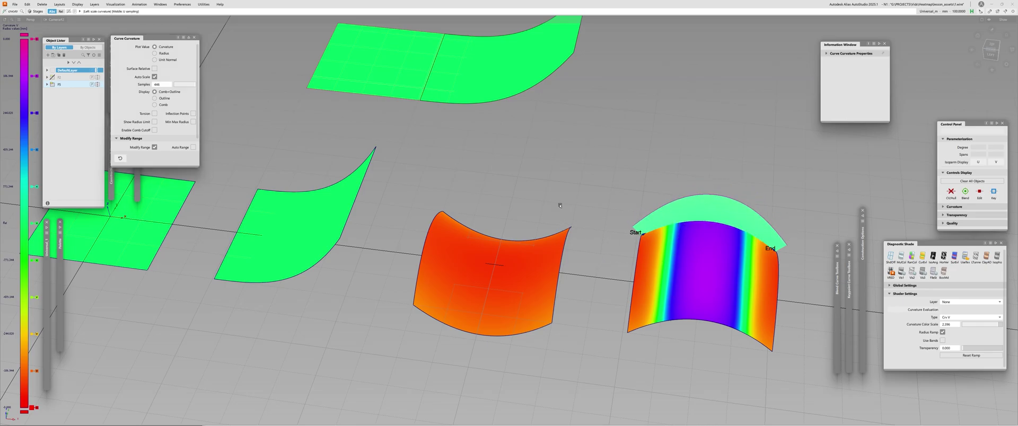
{"action": "left_click_drag", "start_coordinate": [682, 223], "coordinate": [653, 303], "text": "alt+shift"}
{"action": "key", "text": "ctrl+z"}
{"action": "key", "text": "ctrl+z"}
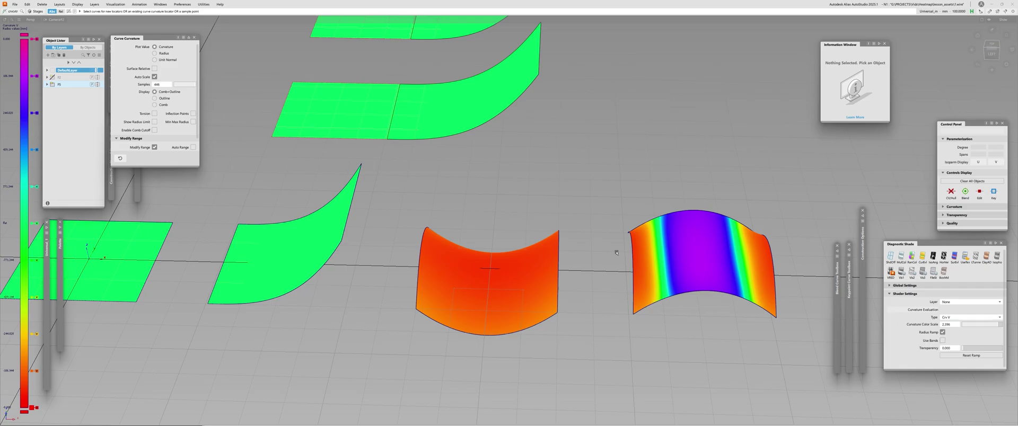
Hide the test surfaces, show the canopy models instead, and view them with plain gray shading
{"action": "left_click", "coordinate": [52, 84]}
{"action": "left_click", "coordinate": [52, 78]}
{"action": "left_click_drag", "start_coordinate": [164, 241], "coordinate": [240, 248], "text": "alt+shift"}
{"action": "middle_click_drag", "start_coordinate": [240, 249], "coordinate": [438, 154], "text": "alt+shift"}
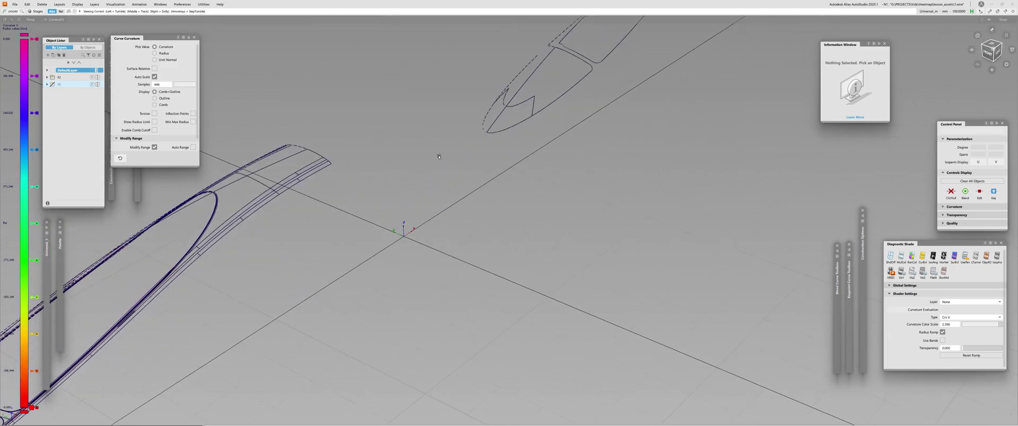
{"action": "mouse_move", "coordinate": [438, 154]}
{"action": "right_mouse_down", "text": "alt+shift"}
{"action": "mouse_move", "coordinate": [404, 186]}
{"action": "mouse_move", "coordinate": [397, 175]}
{"action": "mouse_move", "coordinate": [411, 161]}
{"action": "mouse_move", "coordinate": [530, 149]}
{"action": "right_mouse_up", "text": "alt+shift"}
{"action": "middle_click_drag", "start_coordinate": [373, 190], "coordinate": [655, 147], "text": "alt+shift"}
{"action": "right_click_drag", "start_coordinate": [404, 203], "coordinate": [382, 209], "text": "alt+shift"}
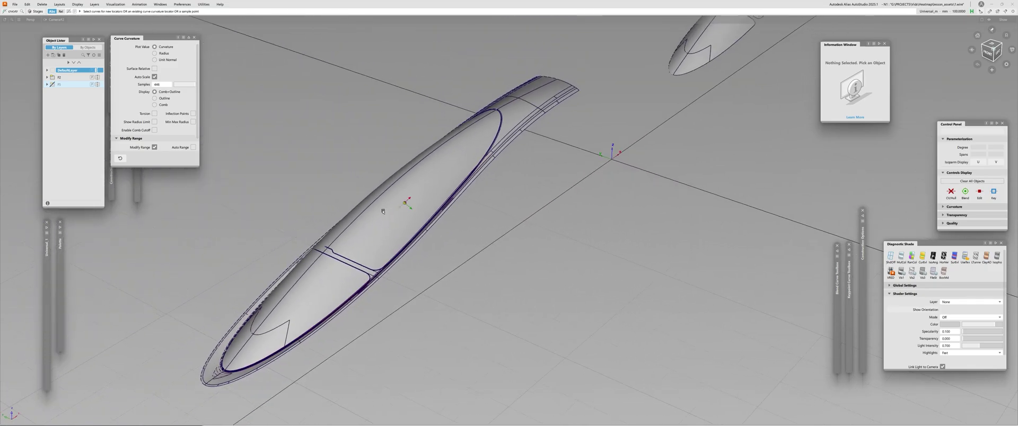
{"action": "mouse_move", "coordinate": [382, 209]}
{"action": "left_mouse_down", "text": "alt+shift"}
{"action": "mouse_move", "coordinate": [266, 262]}
{"action": "mouse_move", "coordinate": [297, 233]}
{"action": "mouse_move", "coordinate": [243, 287]}
{"action": "mouse_move", "coordinate": [231, 238]}
{"action": "left_mouse_up", "text": "alt+shift"}
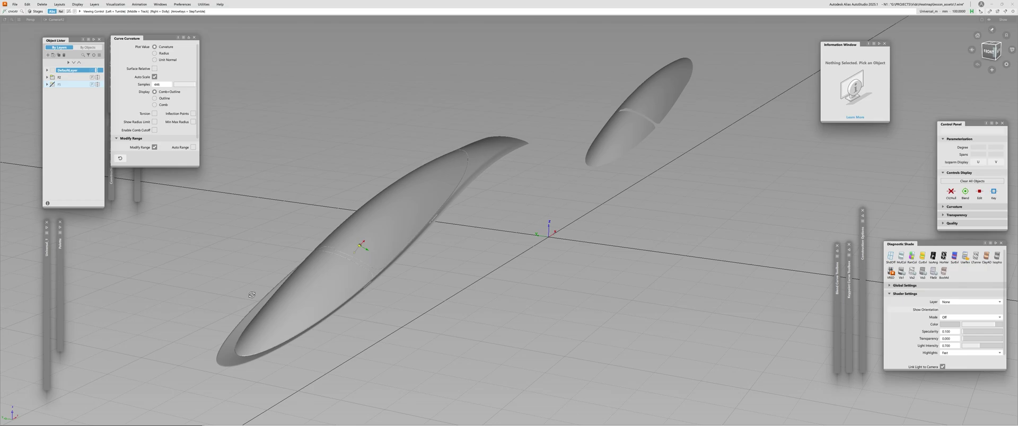
{"action": "mouse_move", "coordinate": [352, 238]}
{"action": "left_mouse_down", "text": "alt+shift"}
{"action": "mouse_move", "coordinate": [297, 313]}
{"action": "mouse_move", "coordinate": [332, 289]}
{"action": "mouse_move", "coordinate": [265, 314]}
{"action": "mouse_move", "coordinate": [269, 299]}
{"action": "left_mouse_up", "text": "alt+shift"}
{"action": "left_click", "coordinate": [334, 289]}
{"action": "left_click", "coordinate": [306, 286]}
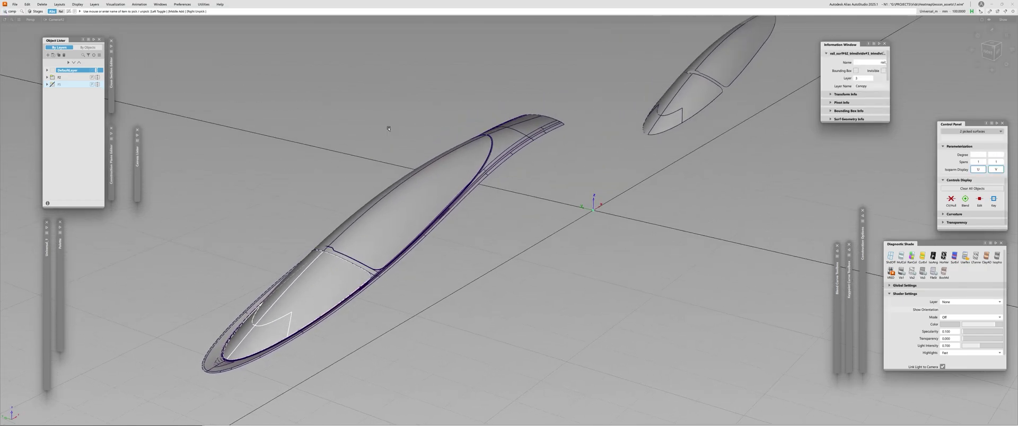
{"action": "left_click", "coordinate": [363, 345]}
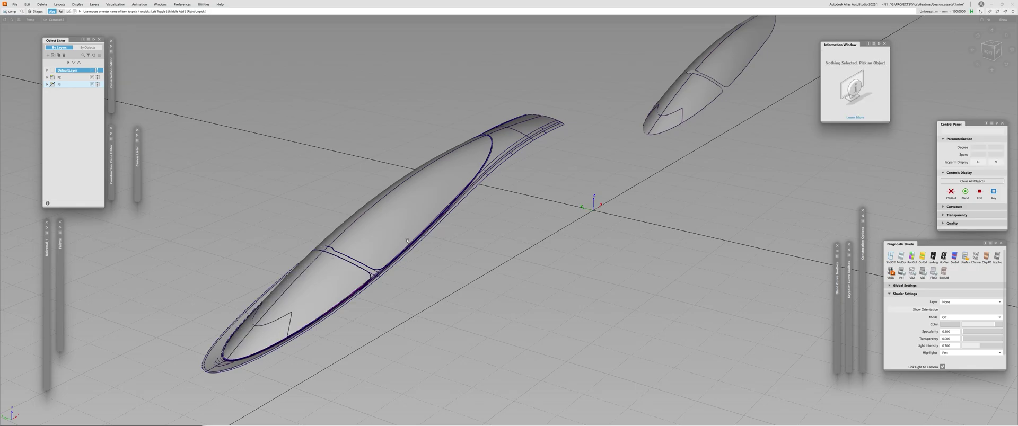
Select all surfaces of the smaller rear canopy model and display their control vertices
{"action": "key", "text": "shift+alt"}
{"action": "middle_click_drag", "start_coordinate": [476, 113], "coordinate": [225, 268], "text": "alt+shift"}
{"action": "left_click_drag", "start_coordinate": [421, 97], "coordinate": [654, 313]}
{"action": "key", "text": "alt+c"}
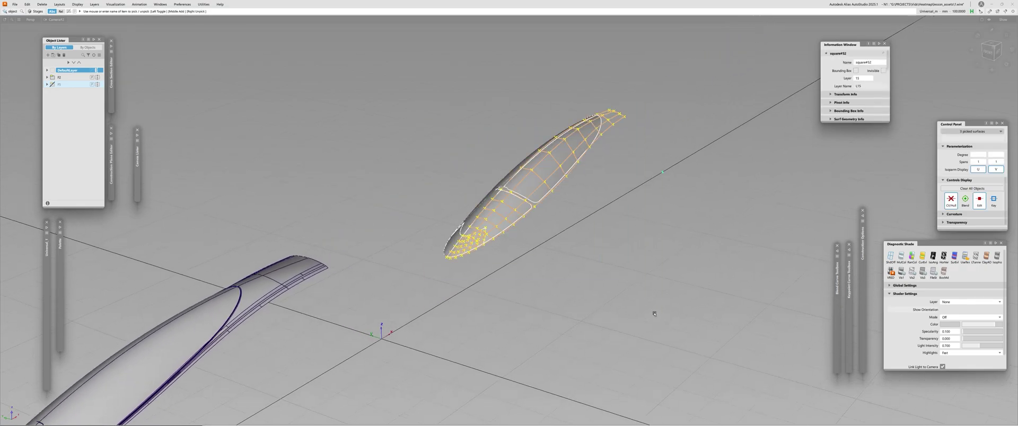
Hide the control vertices of the smaller rear canopy and deselect its surfaces
{"action": "key", "text": "alt+c"}
{"action": "left_click", "coordinate": [653, 314]}
{"action": "right_click_drag", "start_coordinate": [527, 211], "coordinate": [449, 226], "text": "alt+shift"}
{"action": "middle_click_drag", "start_coordinate": [448, 227], "coordinate": [651, 175], "text": "alt+shift"}
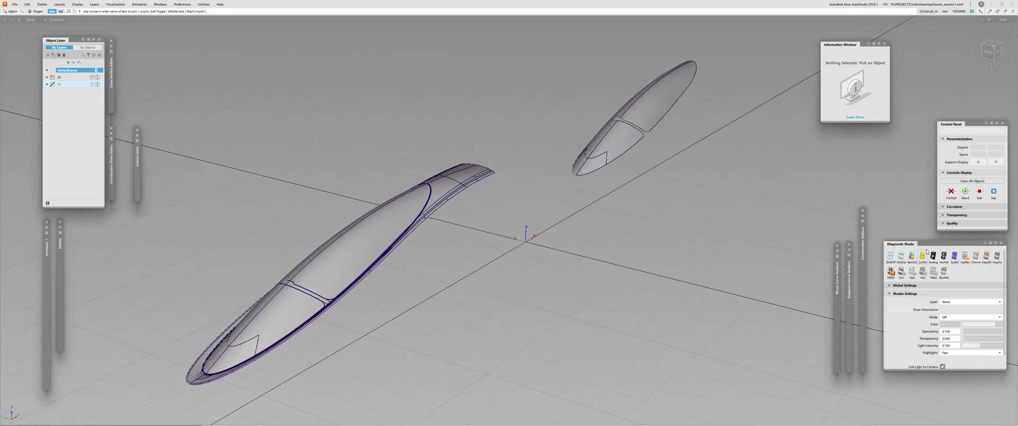
Shade both canopy models with black-and-white stripes and examine the stripe flow from the front and side
{"action": "left_click", "coordinate": [943, 256]}
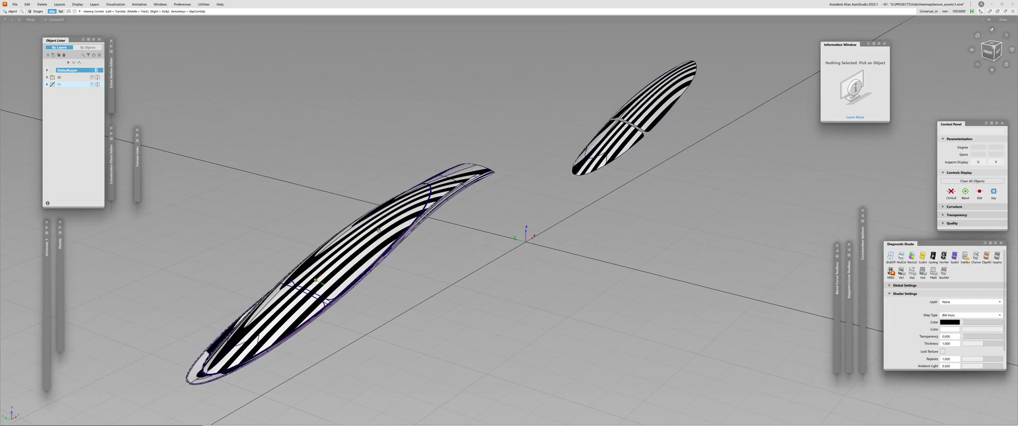
{"action": "left_click_drag", "start_coordinate": [379, 230], "coordinate": [770, 126], "text": "alt+shift"}
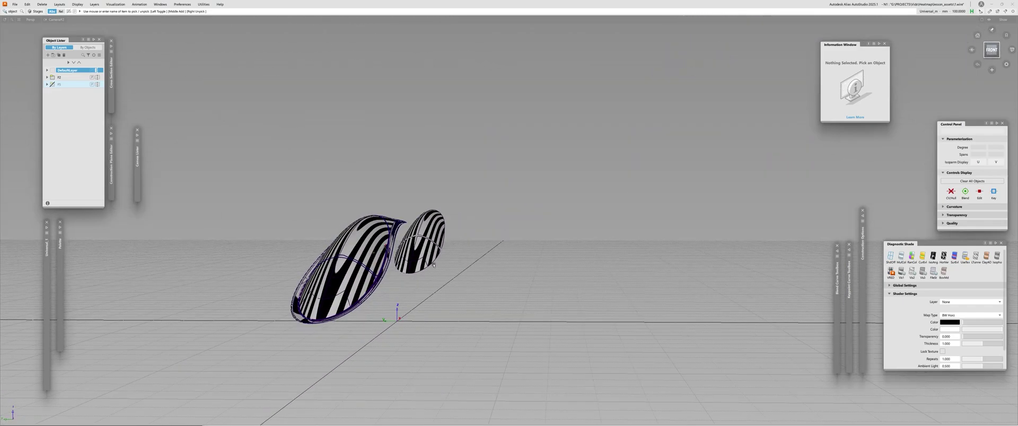
{"action": "left_click_drag", "start_coordinate": [421, 264], "coordinate": [427, 256], "text": "alt+shift"}
{"action": "left_click_drag", "start_coordinate": [290, 313], "coordinate": [582, 118], "text": "alt+shift"}
{"action": "left_click_drag", "start_coordinate": [526, 181], "coordinate": [294, 247], "text": "alt+shift"}
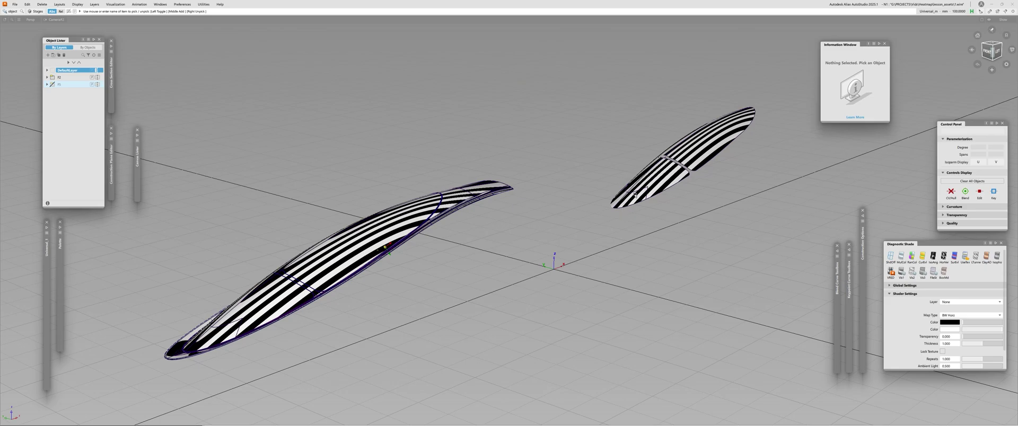
{"action": "left_click_drag", "start_coordinate": [288, 255], "coordinate": [285, 282], "text": "alt+shift"}
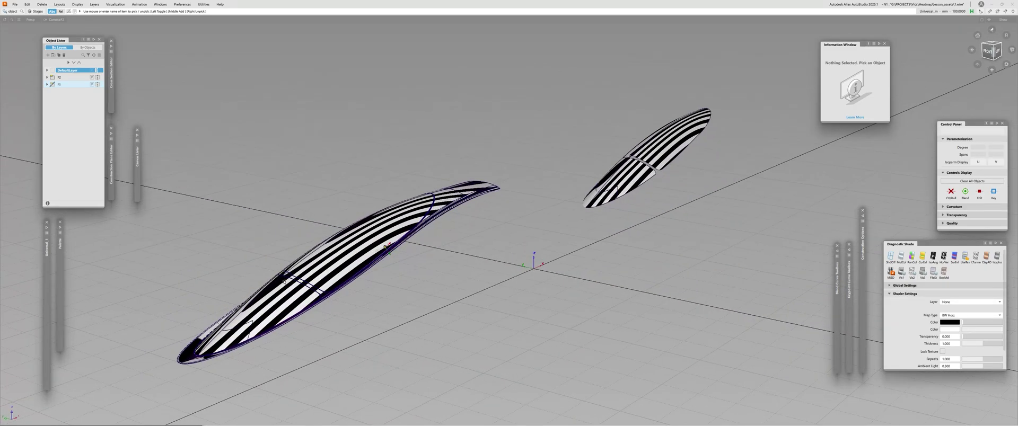
Return both canopy models to plain gray shading and examine the panel layout of the larger front canopy
{"action": "left_click", "coordinate": [902, 257]}
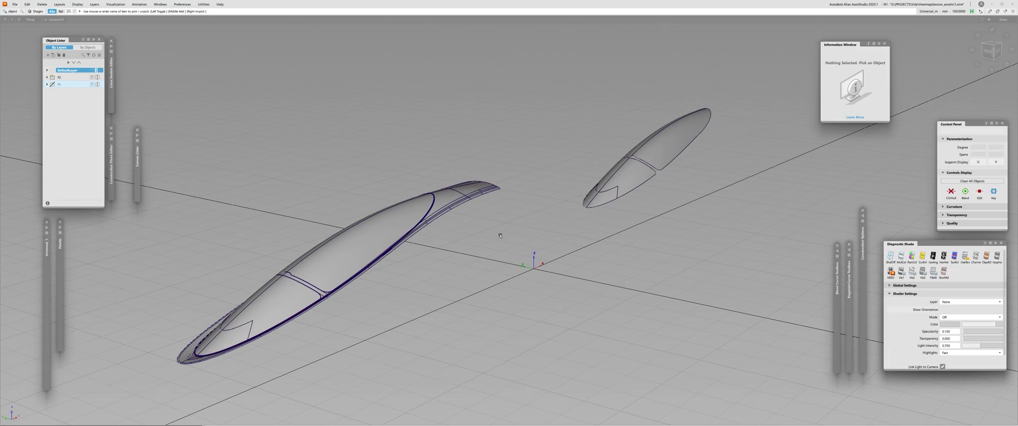
{"action": "middle_click_drag", "start_coordinate": [386, 246], "coordinate": [490, 165], "text": "alt+shift"}
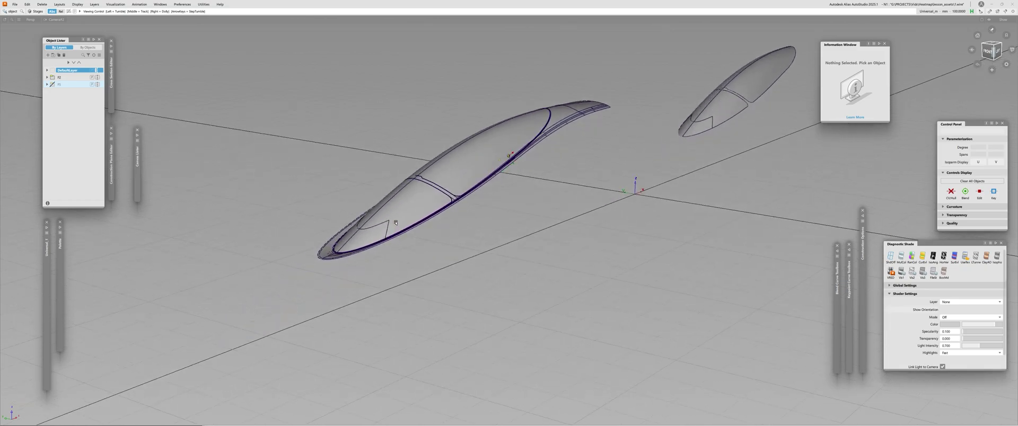
{"action": "left_click_drag", "start_coordinate": [435, 202], "coordinate": [510, 231], "text": "alt+shift"}
Reapply the black-and-white stripe shading and inspect the rear canopy's nose patch and panel gap up close
{"action": "left_click", "coordinate": [944, 257]}
{"action": "left_click_drag", "start_coordinate": [519, 202], "coordinate": [346, 246], "text": "alt+shift"}
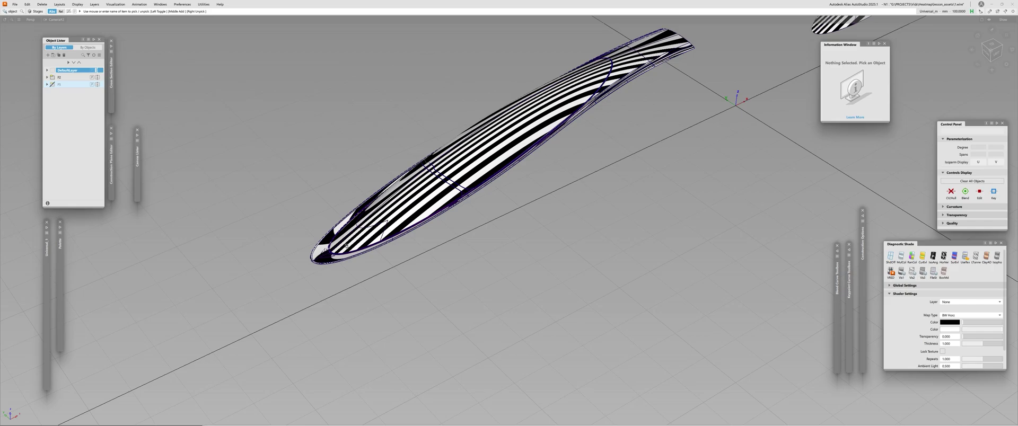
{"action": "left_click_drag", "start_coordinate": [488, 149], "coordinate": [375, 237], "text": "alt+shift"}
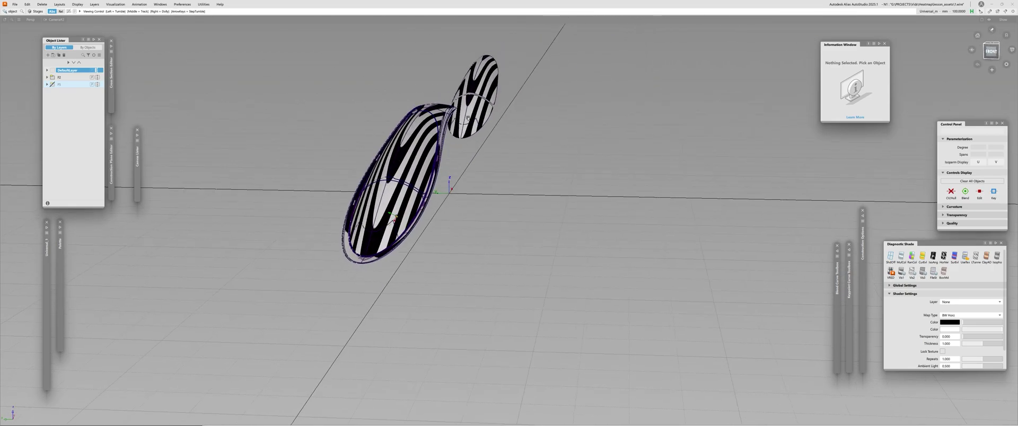
{"action": "left_click_drag", "start_coordinate": [468, 118], "coordinate": [547, 100], "text": "alt+shift"}
{"action": "middle_click_drag", "start_coordinate": [547, 100], "coordinate": [418, 258], "text": "alt+shift"}
{"action": "scroll", "coordinate": [396, 327], "scroll_direction": "up", "scroll_amount": 4}
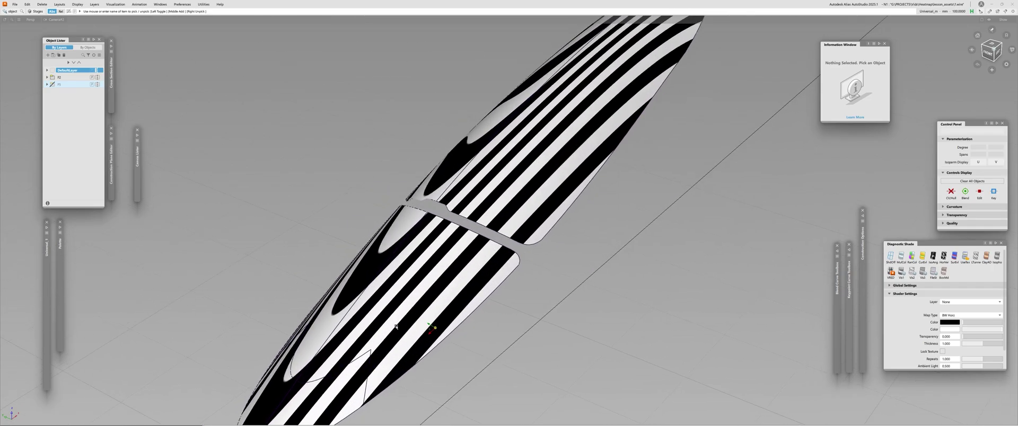
{"action": "middle_click_drag", "start_coordinate": [396, 327], "coordinate": [447, 254], "text": "alt+shift"}
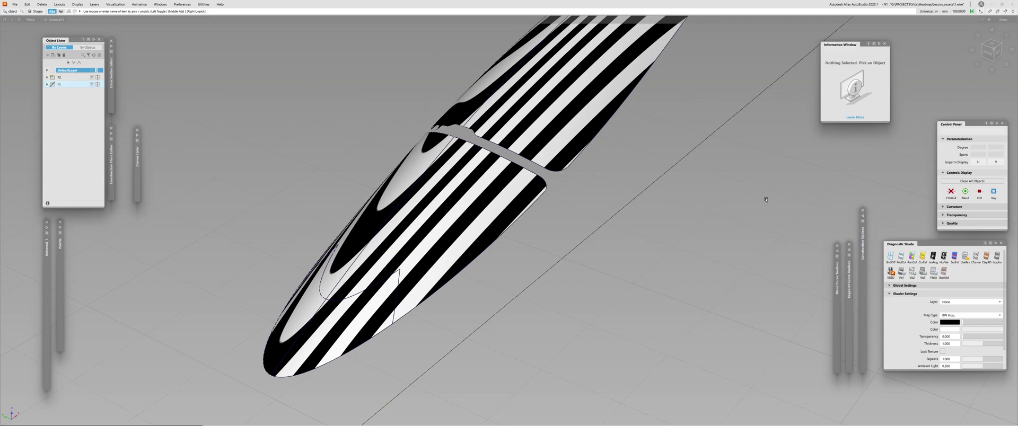
Compare the stripe flow on the front and rear canopies, viewing both together and the rear one up close
{"action": "right_click_drag", "start_coordinate": [643, 170], "coordinate": [511, 265], "text": "alt+shift"}
{"action": "middle_click_drag", "start_coordinate": [511, 265], "coordinate": [655, 169], "text": "alt+shift"}
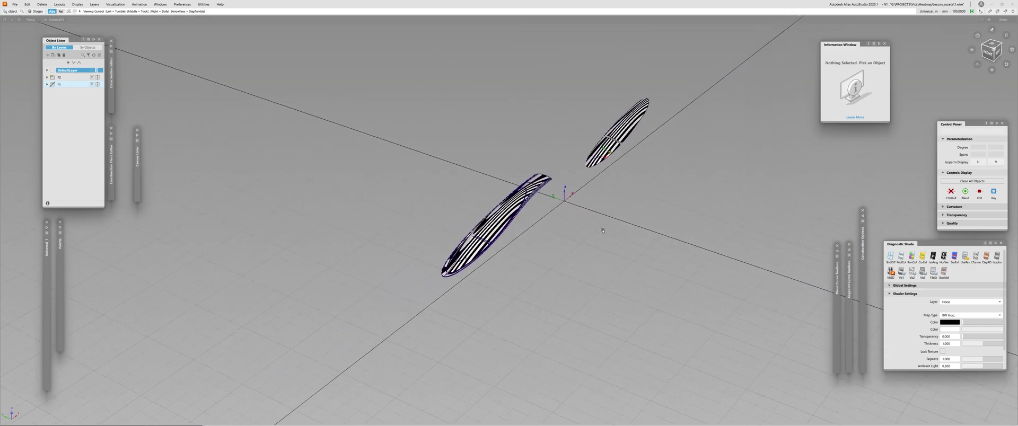
{"action": "left_click", "coordinate": [464, 245], "text": "alt+shift"}
{"action": "left_click_drag", "start_coordinate": [439, 264], "coordinate": [607, 238], "text": "alt+shift"}
{"action": "right_click_drag", "start_coordinate": [606, 239], "coordinate": [652, 215], "text": "alt+shift"}
{"action": "mouse_move", "coordinate": [488, 236]}
{"action": "left_mouse_down", "text": "alt+shift"}
{"action": "mouse_move", "coordinate": [420, 296]}
{"action": "mouse_move", "coordinate": [375, 243]}
{"action": "mouse_move", "coordinate": [495, 189]}
{"action": "mouse_move", "coordinate": [456, 218]}
{"action": "left_mouse_up", "text": "alt+shift"}
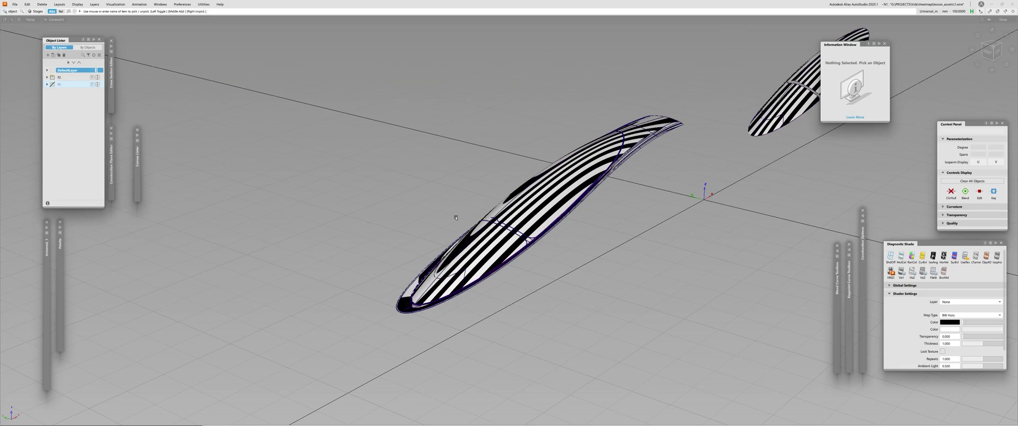
{"action": "key", "text": "shift+alt"}
{"action": "right_click_drag", "start_coordinate": [602, 174], "coordinate": [657, 205], "text": "alt+shift"}
{"action": "left_click_drag", "start_coordinate": [657, 205], "coordinate": [444, 251], "text": "alt+shift"}
{"action": "right_click_drag", "start_coordinate": [444, 251], "coordinate": [398, 245], "text": "alt+shift"}
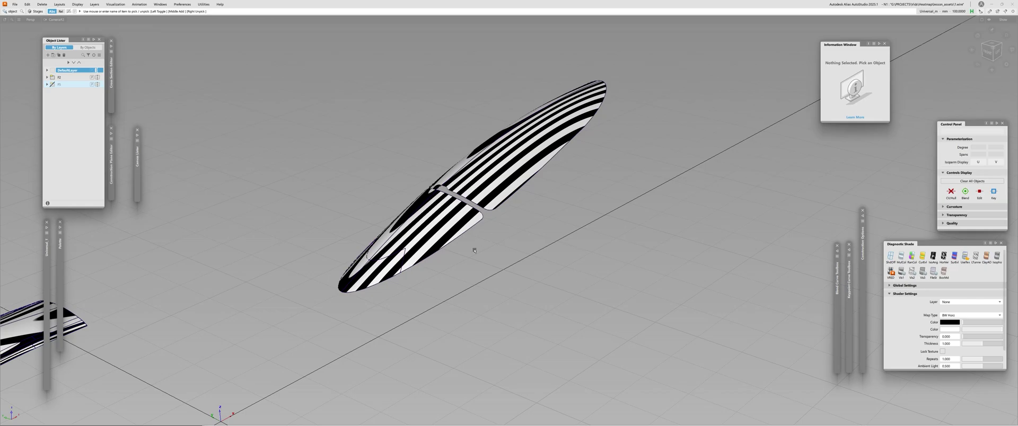
Shade the canopy models with Curvature Evaluation, trying the Mean type before setting it to Gaussian
{"action": "left_click", "coordinate": [923, 257]}
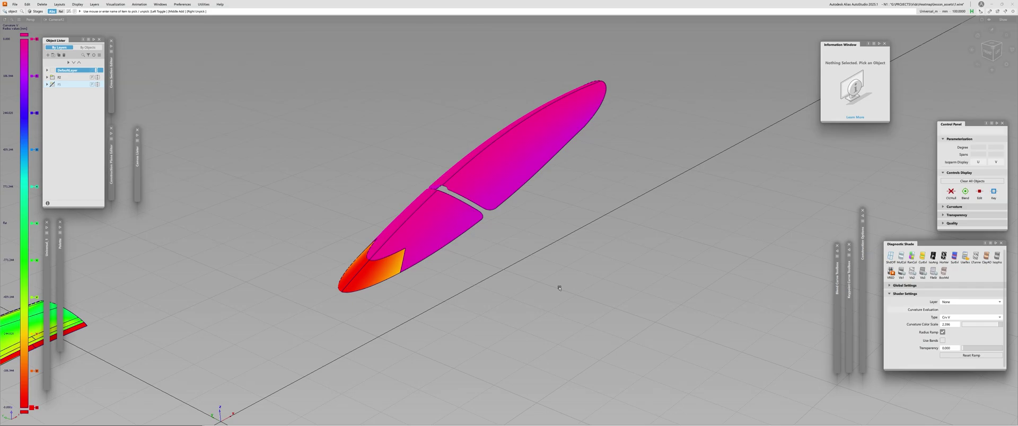
{"action": "scroll", "coordinate": [531, 274], "scroll_direction": "down", "scroll_amount": 3}
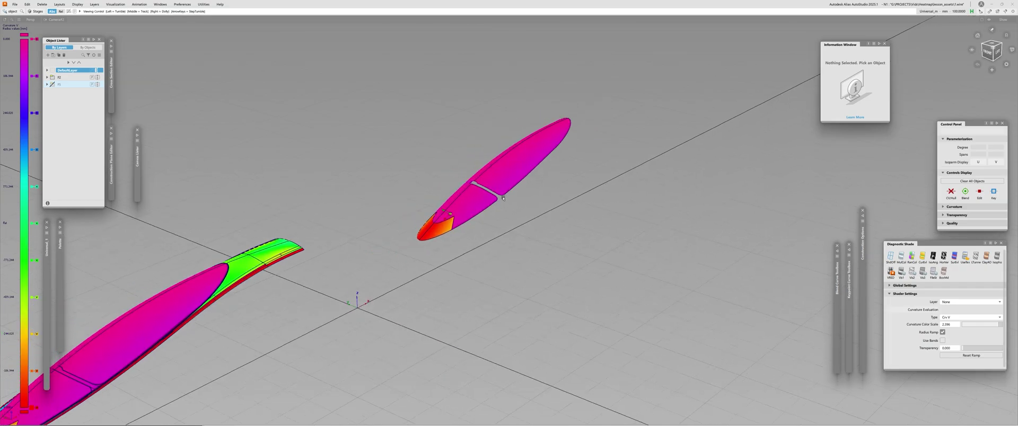
{"action": "left_click", "coordinate": [982, 318]}
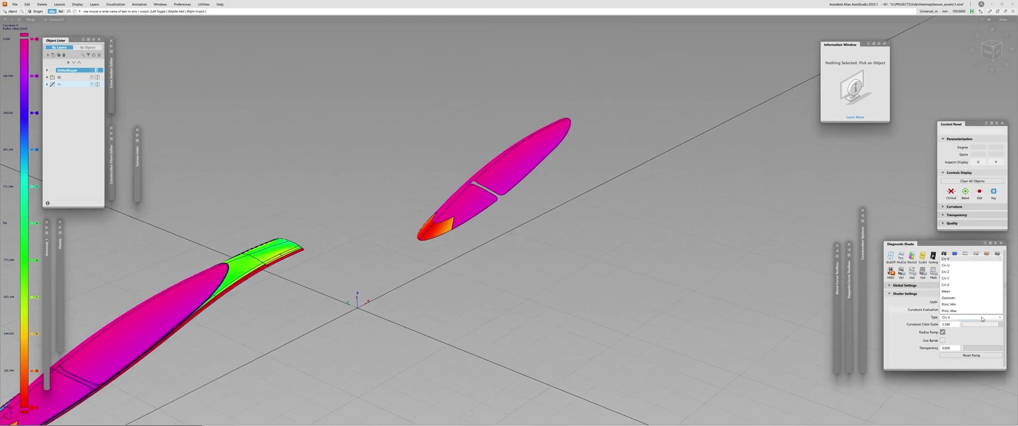
{"action": "left_click", "coordinate": [957, 291]}
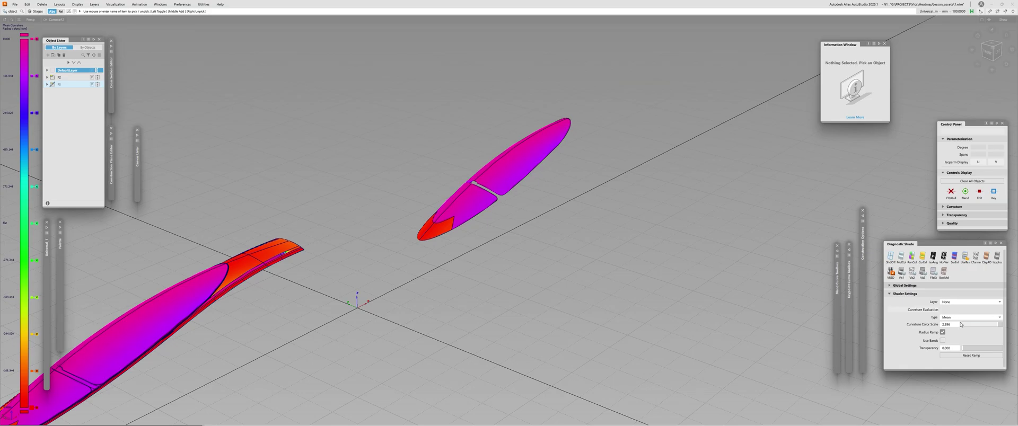
{"action": "left_click", "coordinate": [970, 318]}
{"action": "left_click", "coordinate": [957, 284]}
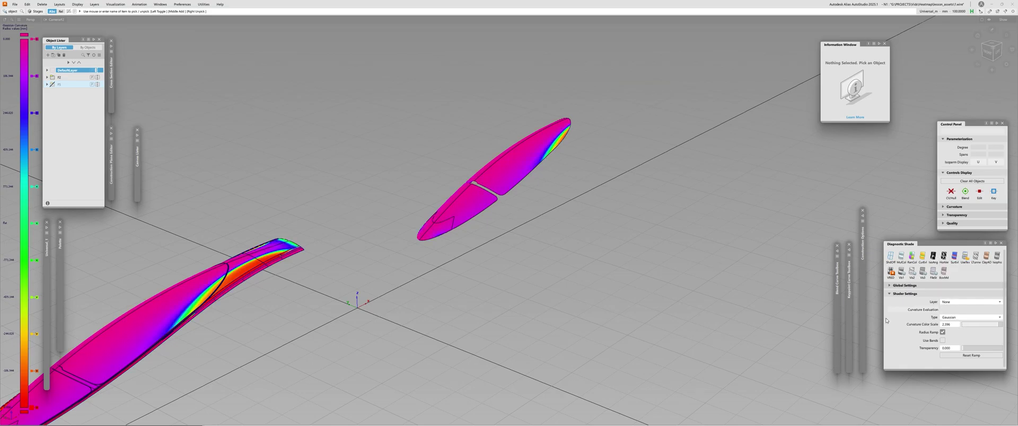
Lower the Curvature Color Scale to about 0.8 and examine the Gaussian shading on both canopies
{"action": "middle_click_drag", "start_coordinate": [371, 271], "coordinate": [492, 209], "text": "alt+shift"}
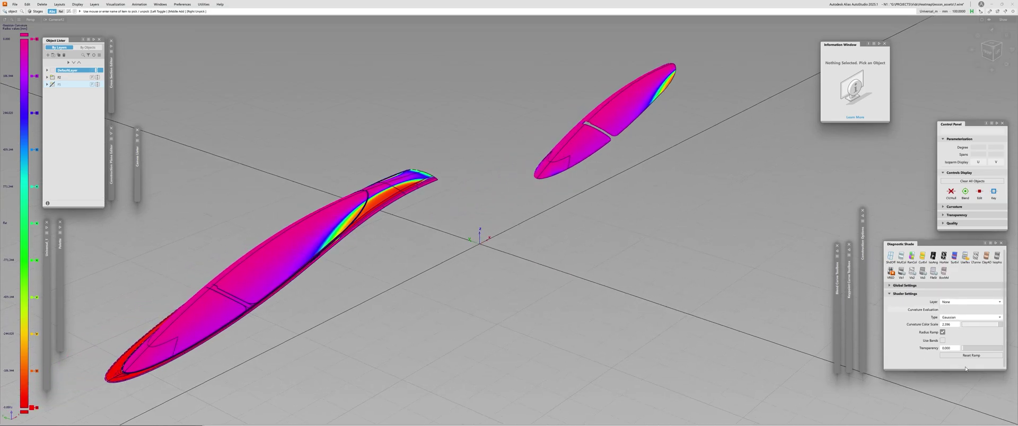
{"action": "left_click_drag", "start_coordinate": [999, 328], "coordinate": [994, 327]}
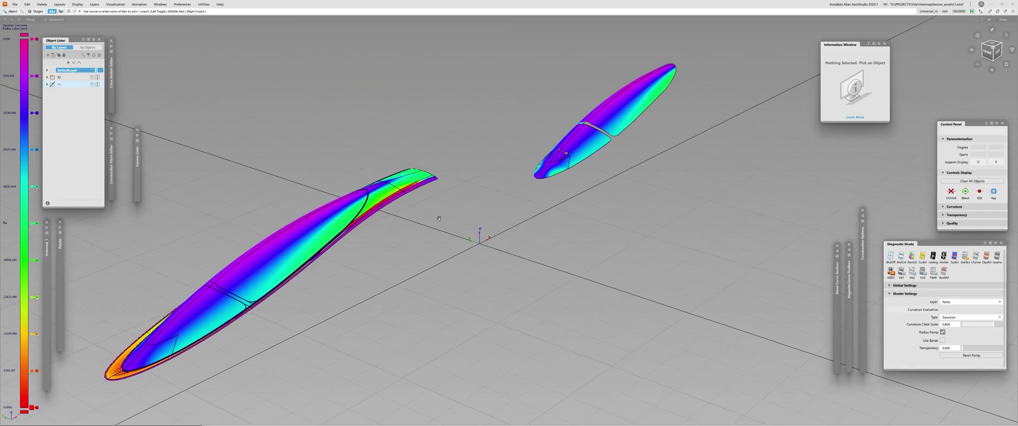
{"action": "right_click_drag", "start_coordinate": [542, 164], "coordinate": [594, 161], "text": "alt+shift"}
{"action": "left_click_drag", "start_coordinate": [594, 162], "coordinate": [639, 165], "text": "alt+shift"}
{"action": "right_click_drag", "start_coordinate": [639, 166], "coordinate": [603, 172], "text": "alt+shift"}
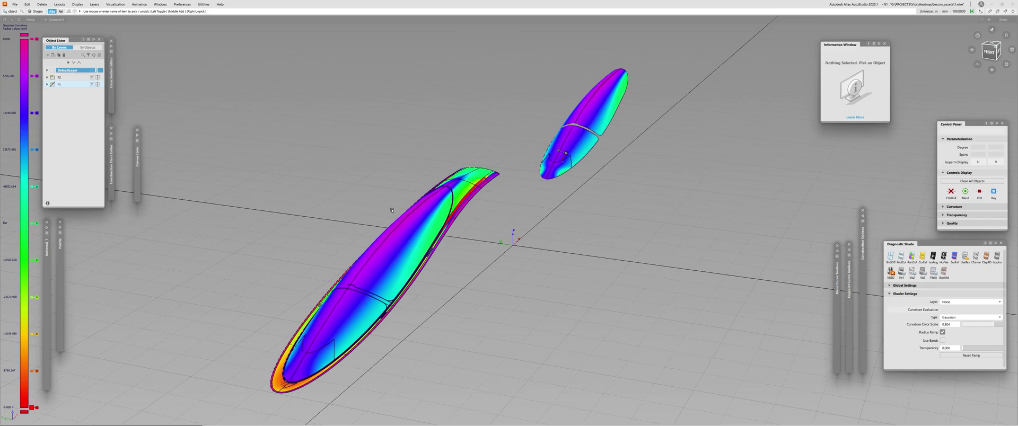
{"action": "left_click_drag", "start_coordinate": [358, 370], "coordinate": [335, 276], "text": "alt+shift"}
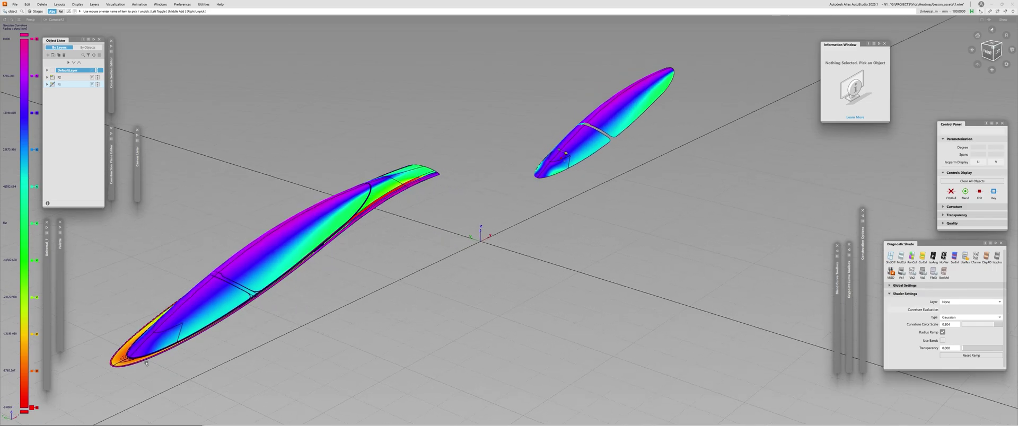
{"action": "left_click_drag", "start_coordinate": [147, 363], "coordinate": [345, 297], "text": "alt+shift"}
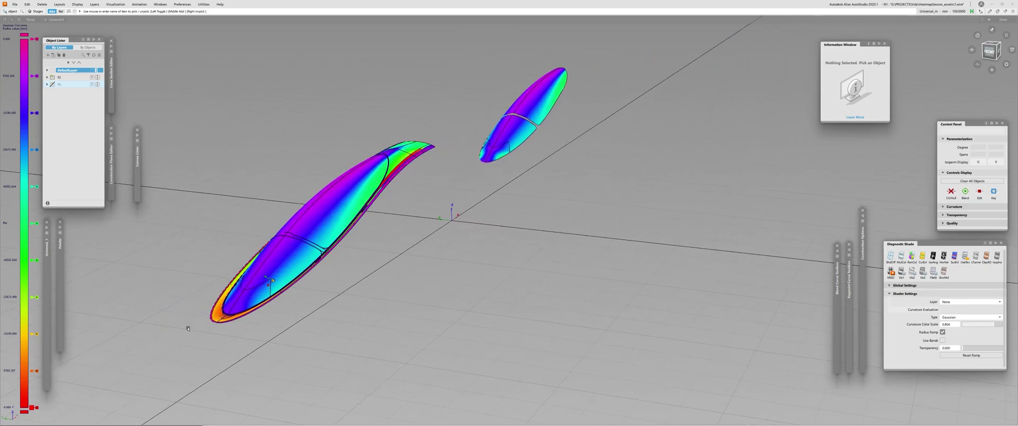
Examine the Gaussian curvature colors around the rear canopy's nose and along the front canopy's tail
{"action": "middle_click_drag", "start_coordinate": [500, 103], "coordinate": [412, 202], "text": "alt+shift"}
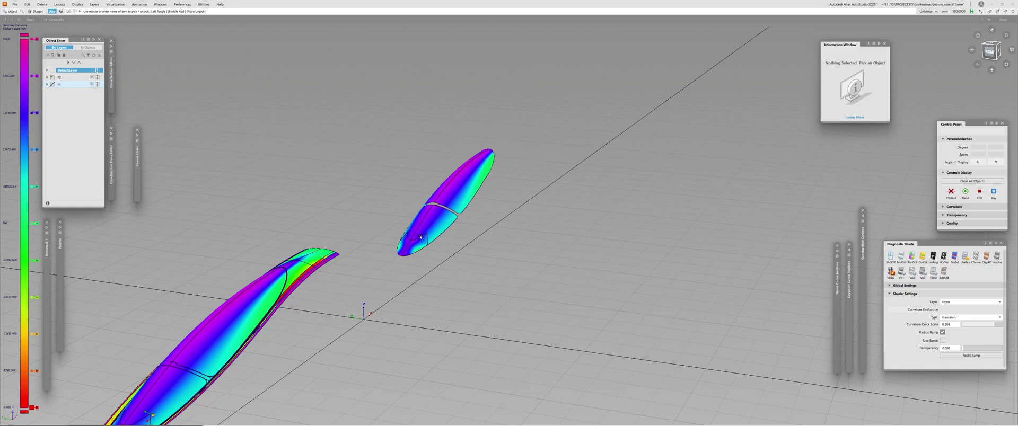
{"action": "right_click_drag", "start_coordinate": [420, 237], "coordinate": [485, 236], "text": "alt+shift"}
{"action": "left_click_drag", "start_coordinate": [456, 233], "coordinate": [197, 247], "text": "alt+shift"}
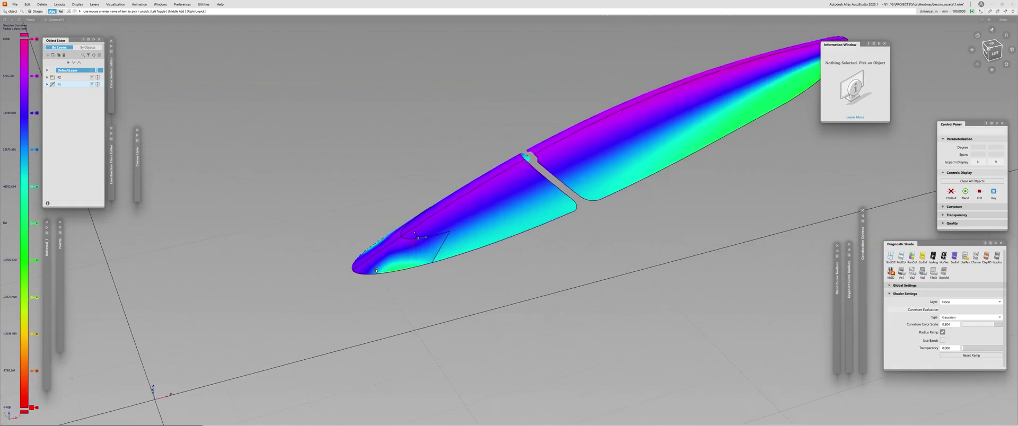
{"action": "left_click_drag", "start_coordinate": [376, 270], "coordinate": [389, 221], "text": "alt+shift"}
{"action": "right_click_drag", "start_coordinate": [389, 221], "coordinate": [265, 226], "text": "alt+shift"}
{"action": "middle_click_drag", "start_coordinate": [265, 227], "coordinate": [329, 234], "text": "alt+shift"}
{"action": "mouse_move", "coordinate": [329, 234]}
{"action": "left_mouse_down", "text": "alt+shift"}
{"action": "mouse_move", "coordinate": [301, 248]}
{"action": "mouse_move", "coordinate": [324, 221]}
{"action": "left_mouse_up", "text": "alt+shift"}
{"action": "right_click_drag", "start_coordinate": [541, 213], "coordinate": [557, 223], "text": "alt+shift"}
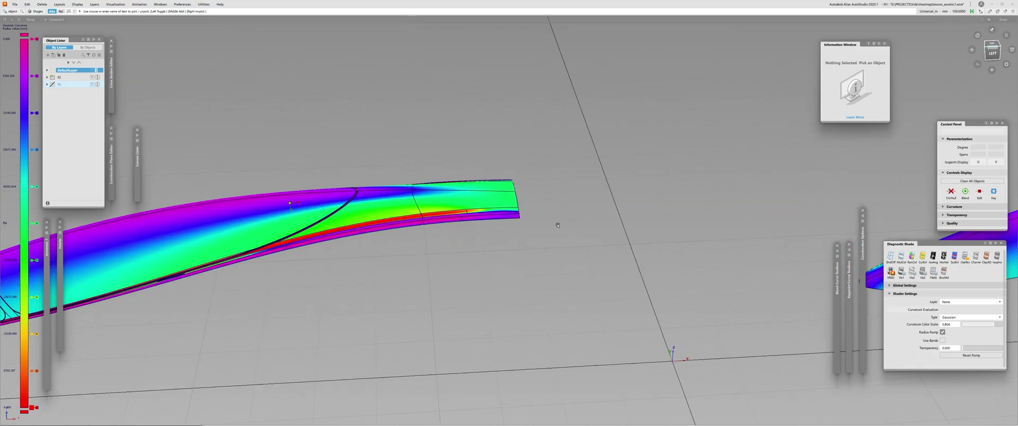
Check the surface continuity along the edges between the rear canopy's nose patch and the adjoining surface
{"action": "middle_click_drag", "start_coordinate": [681, 233], "coordinate": [266, 243], "text": "alt+shift"}
{"action": "key", "text": "ctrl+shift+c"}
{"action": "left_click", "coordinate": [529, 277]}
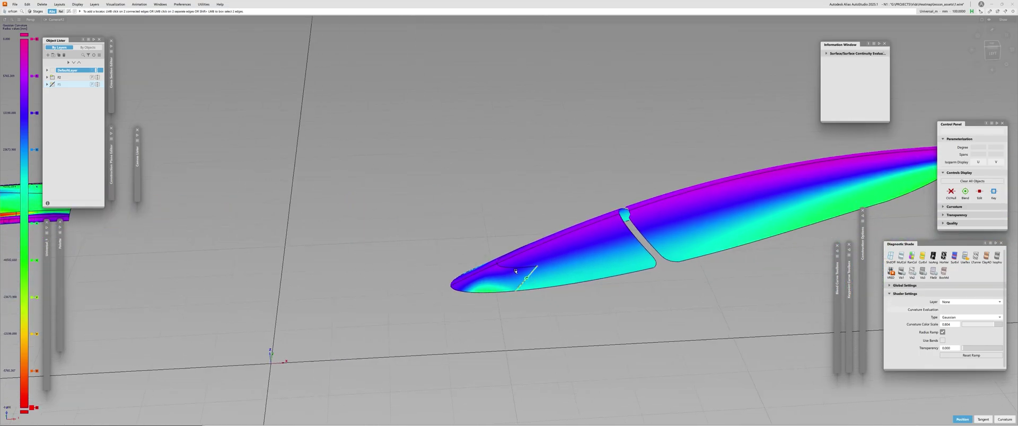
{"action": "left_click", "coordinate": [513, 267]}
{"action": "key", "text": "Escape"}
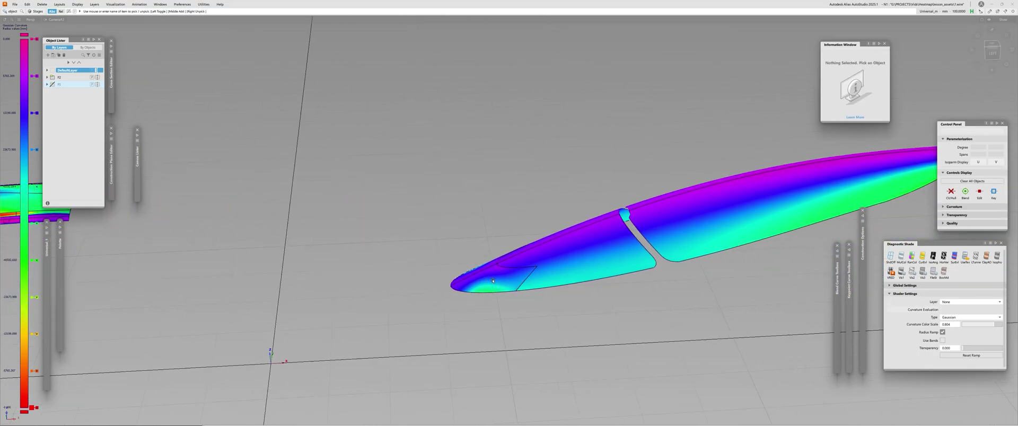
Select the rear canopy's nose patch to view its control vertices, and hide them and deselect the patch
{"action": "left_click", "coordinate": [510, 263]}
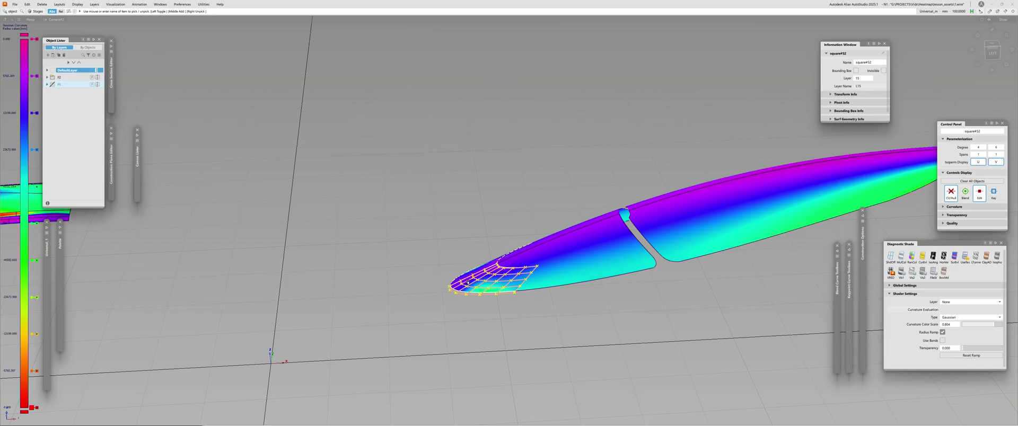
{"action": "key", "text": "ctrl+h"}
{"action": "left_click", "coordinate": [472, 307]}
Compare the Gaussian curvature colors at the front canopy's nose with those on the rear canopy's nose patch
{"action": "right_click_drag", "start_coordinate": [523, 276], "coordinate": [484, 274], "text": "alt+shift"}
{"action": "left_click_drag", "start_coordinate": [344, 204], "coordinate": [388, 218], "text": "alt+shift"}
{"action": "middle_click_drag", "start_coordinate": [388, 218], "coordinate": [551, 237], "text": "alt+shift"}
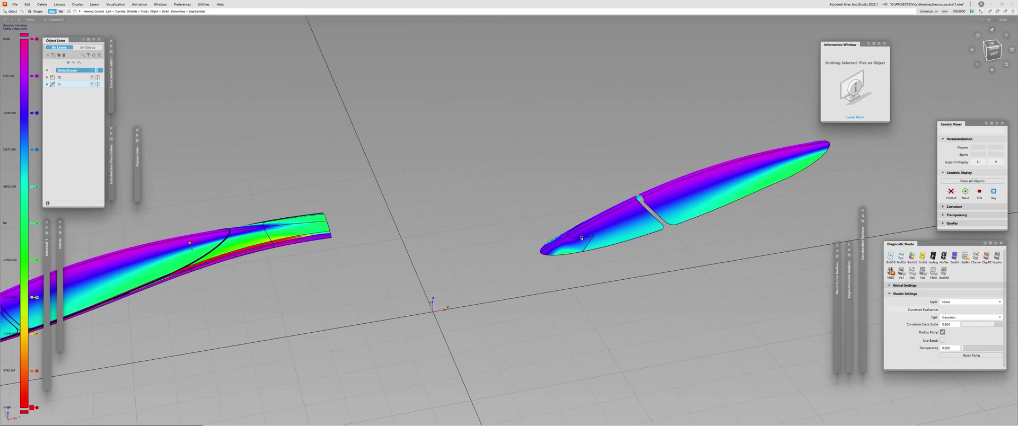
{"action": "right_click_drag", "start_coordinate": [509, 250], "coordinate": [377, 275], "text": "alt+shift"}
{"action": "middle_click_drag", "start_coordinate": [377, 275], "coordinate": [538, 267], "text": "alt+shift"}
{"action": "left_click", "coordinate": [477, 268], "text": "alt+shift"}
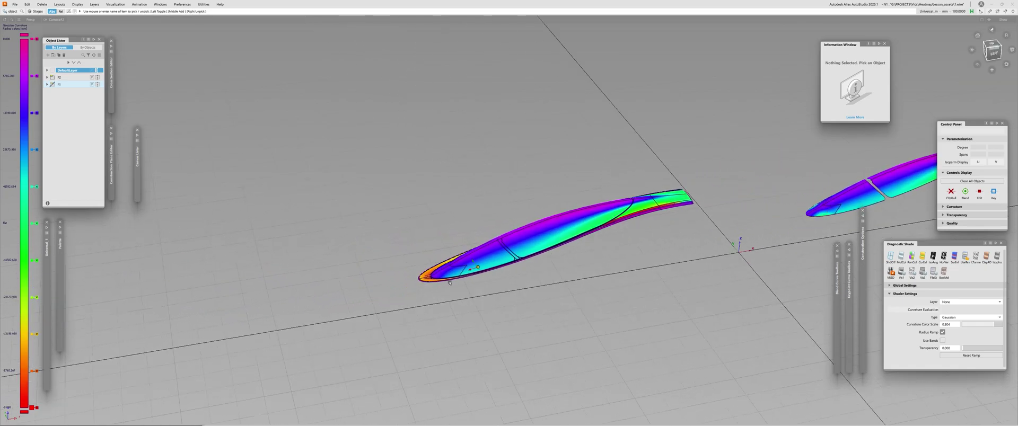
{"action": "right_click_drag", "start_coordinate": [477, 267], "coordinate": [522, 258], "text": "alt+shift"}
{"action": "mouse_move", "coordinate": [522, 259]}
{"action": "left_mouse_down", "text": "alt+shift"}
{"action": "mouse_move", "coordinate": [504, 281]}
{"action": "mouse_move", "coordinate": [443, 262]}
{"action": "left_mouse_up", "text": "alt+shift"}
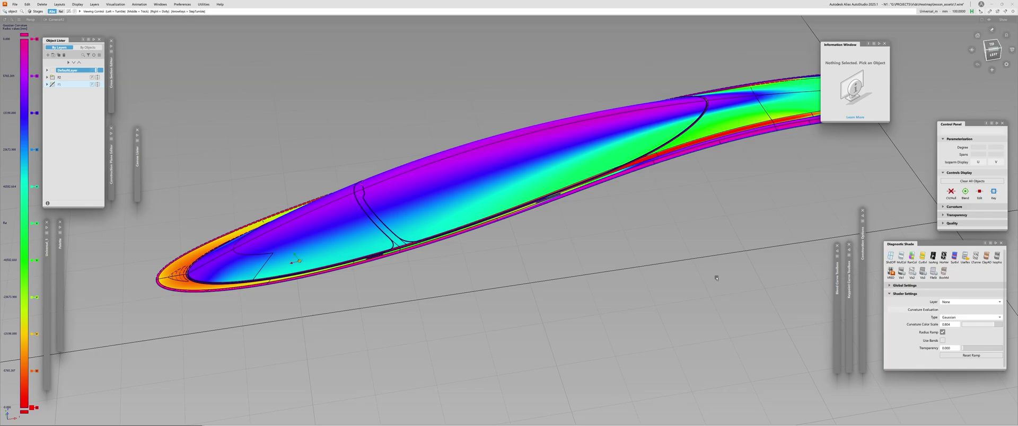
{"action": "left_click_drag", "start_coordinate": [444, 264], "coordinate": [485, 257], "text": "alt+shift"}
{"action": "scroll", "coordinate": [485, 256], "scroll_direction": "up", "scroll_amount": 5}
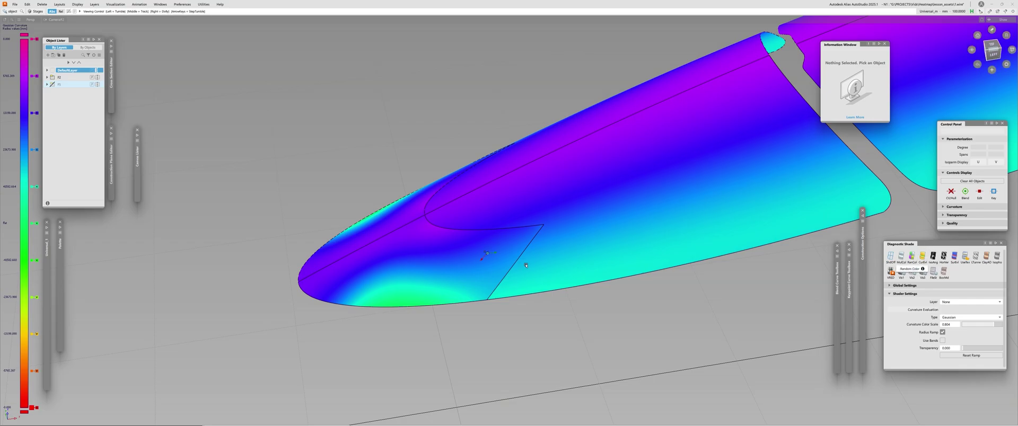
Display the control vertices of the rear canopy's nose patch and leave the patch deselected
{"action": "left_click_drag", "start_coordinate": [848, 233], "coordinate": [701, 225], "text": "alt+shift"}
{"action": "left_click_drag", "start_coordinate": [455, 311], "coordinate": [450, 298], "text": "alt+shift"}
{"action": "left_click", "coordinate": [444, 264]}
{"action": "left_click", "coordinate": [431, 295]}
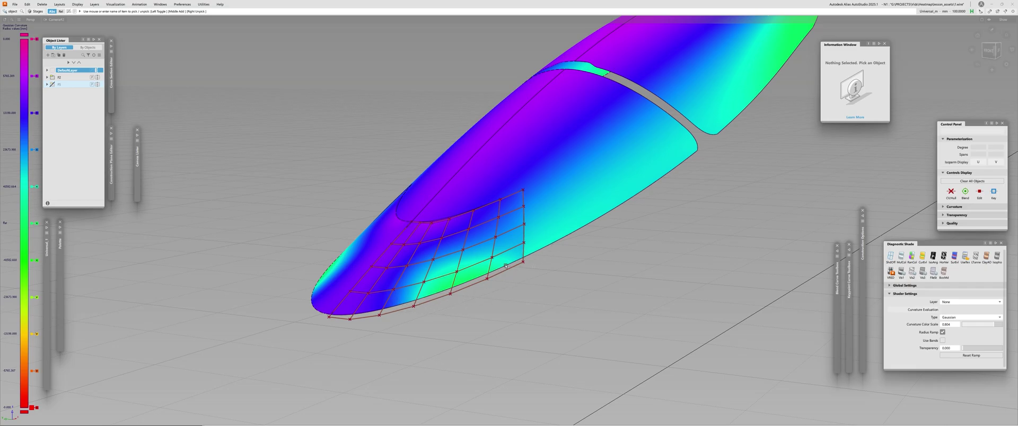
Select the two inner control vertices over the green curvature area near the lower edge of the rear canopy's nose patch
{"action": "left_click_drag", "start_coordinate": [395, 281], "coordinate": [397, 238], "text": "alt+shift"}
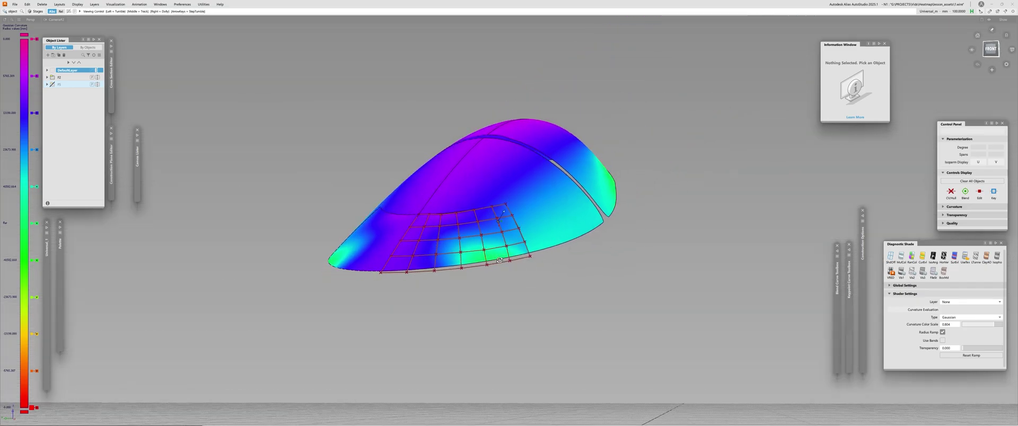
{"action": "right_click_drag", "start_coordinate": [397, 239], "coordinate": [424, 239], "text": "alt+shift"}
{"action": "left_click_drag", "start_coordinate": [424, 239], "coordinate": [402, 276], "text": "alt+shift"}
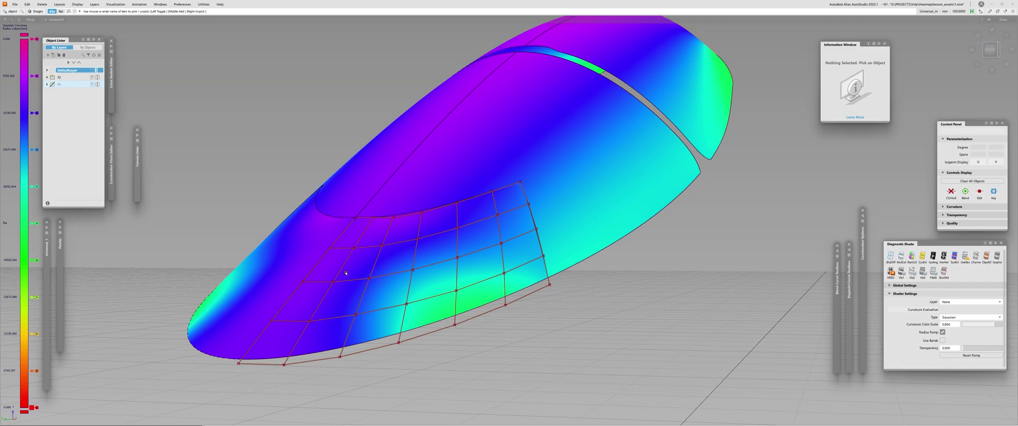
{"action": "middle_click_drag", "start_coordinate": [346, 273], "coordinate": [419, 243], "text": "alt+shift"}
{"action": "left_click_drag", "start_coordinate": [419, 242], "coordinate": [485, 273], "text": "alt+shift"}
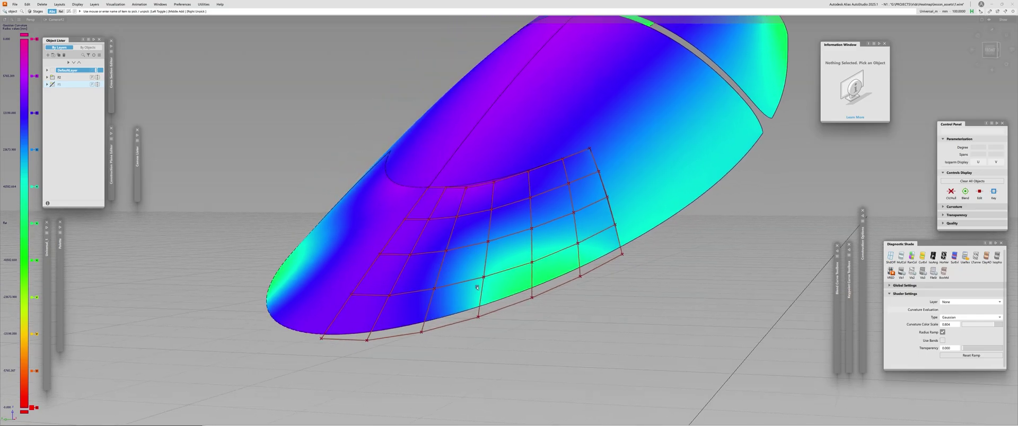
{"action": "left_click", "coordinate": [485, 273]}
{"action": "left_click", "coordinate": [531, 262]}
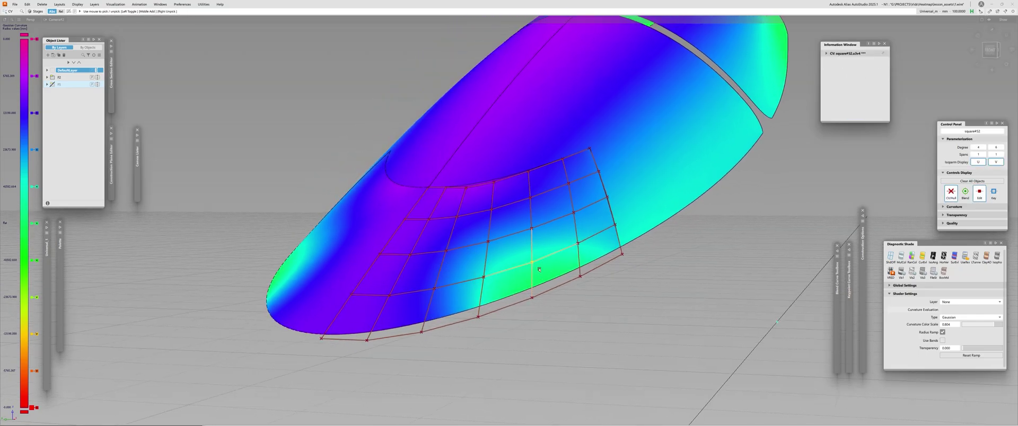
{"action": "left_click", "coordinate": [484, 276]}
{"action": "left_click_drag", "start_coordinate": [486, 277], "coordinate": [579, 271], "text": "alt+shift"}
{"action": "key", "text": "t"}
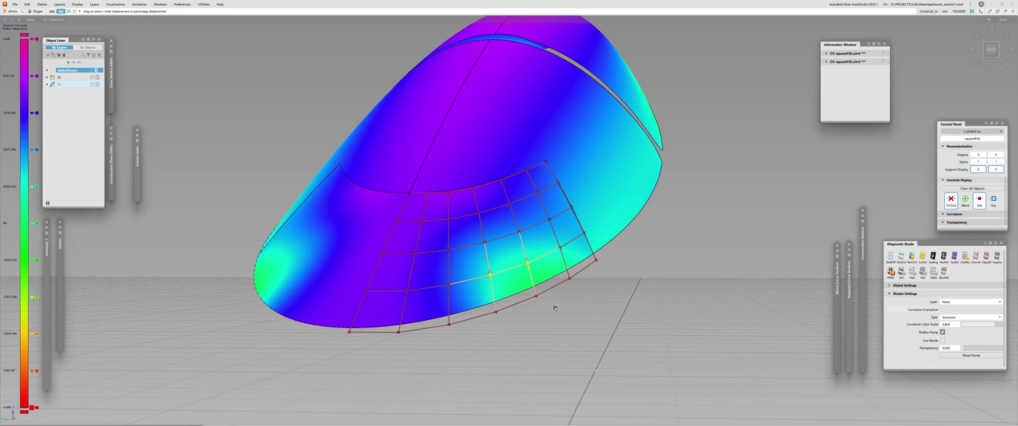
Set the control vertex move to NUV mode with a mouse sensitivity of 5000, and clear the vertex selection
{"action": "left_click", "coordinate": [555, 323]}
{"action": "left_click", "coordinate": [574, 351]}
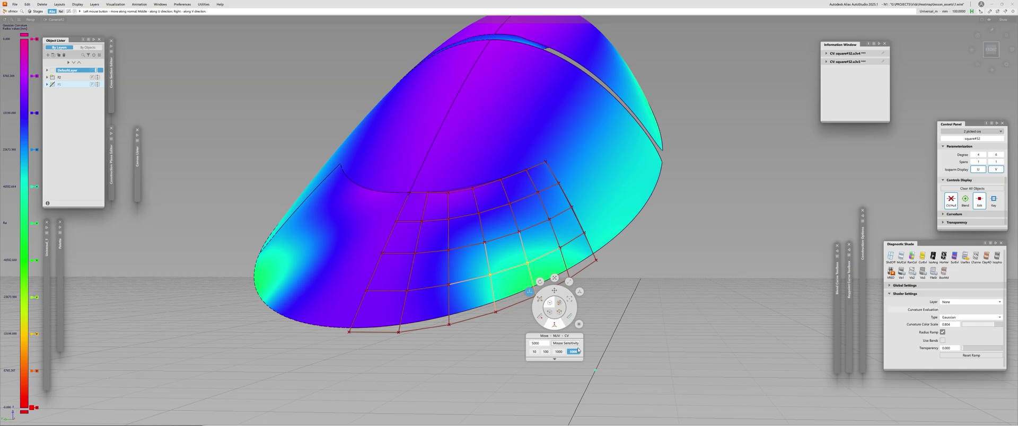
{"action": "key", "text": "Escape"}
{"action": "left_click", "coordinate": [647, 289]}
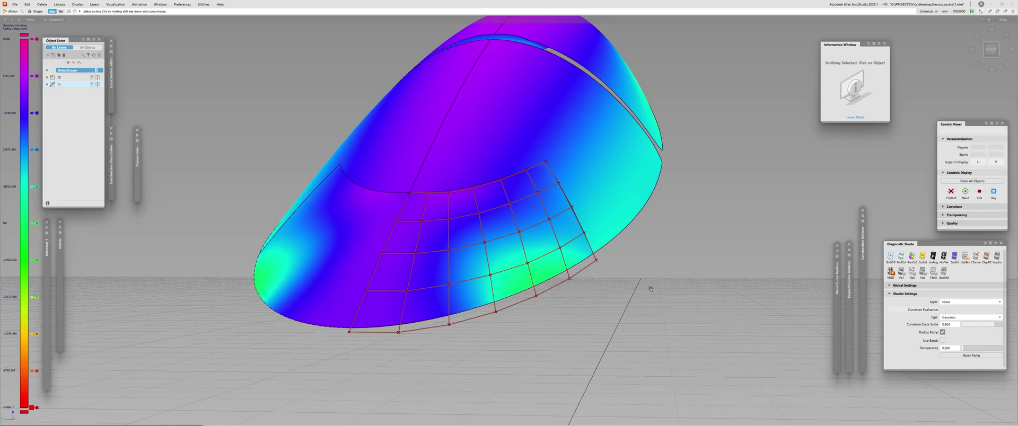
Reselect the two inner control vertices over the green area and move them along their normals to even out the curvature
{"action": "key", "text": "c"}
{"action": "left_click", "coordinate": [563, 192]}
{"action": "key", "text": "F9"}
{"action": "left_click", "coordinate": [490, 275]}
{"action": "left_click_drag", "start_coordinate": [521, 248], "coordinate": [552, 266]}
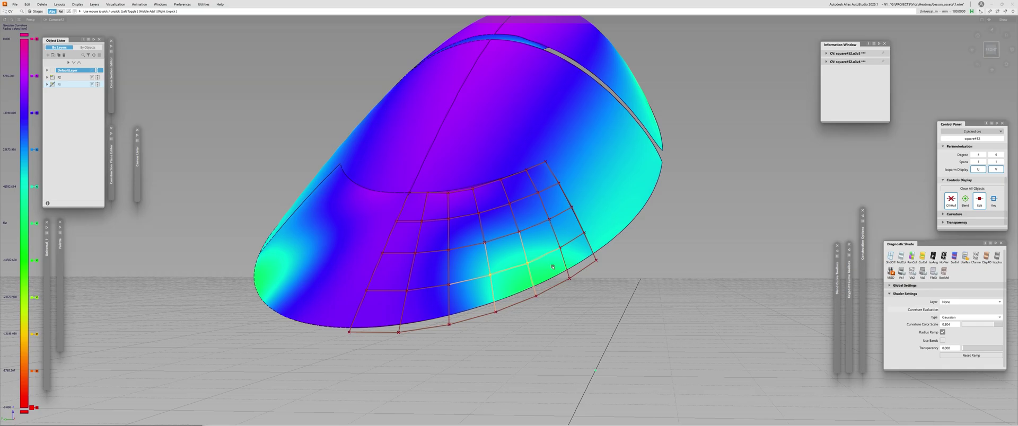
{"action": "key", "text": "F10"}
{"action": "key", "text": "alt+shift"}
{"action": "key", "text": "alt+shift"}
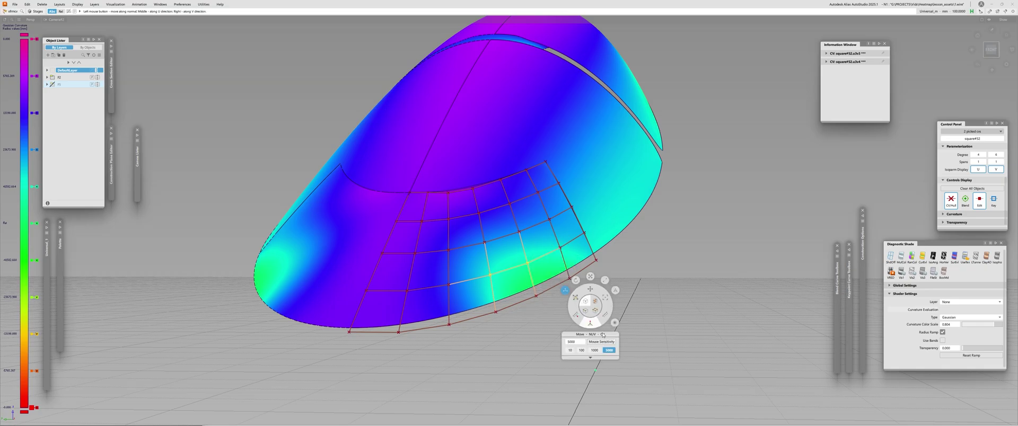
{"action": "mouse_move", "coordinate": [629, 306]}
{"action": "left_mouse_down"}
{"action": "mouse_move", "coordinate": [608, 316]}
{"action": "mouse_move", "coordinate": [686, 306]}
{"action": "left_mouse_up"}
{"action": "left_click_drag", "start_coordinate": [582, 310], "coordinate": [603, 307]}
{"action": "key", "text": "space"}
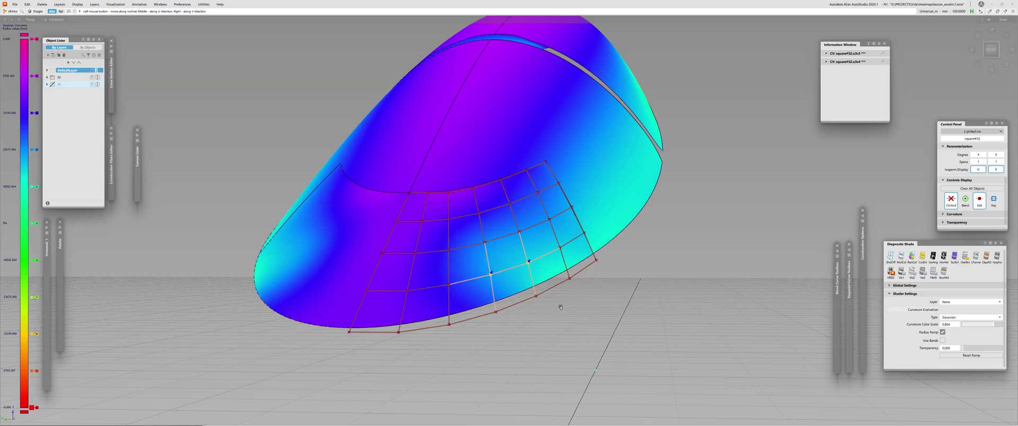
Pick a middle-row control vertex and then the lower-row one beside it for individual NUV adjustment
{"action": "key", "text": "alt+shift"}
{"action": "left_click_drag", "start_coordinate": [556, 300], "coordinate": [478, 275], "text": "alt+shift"}
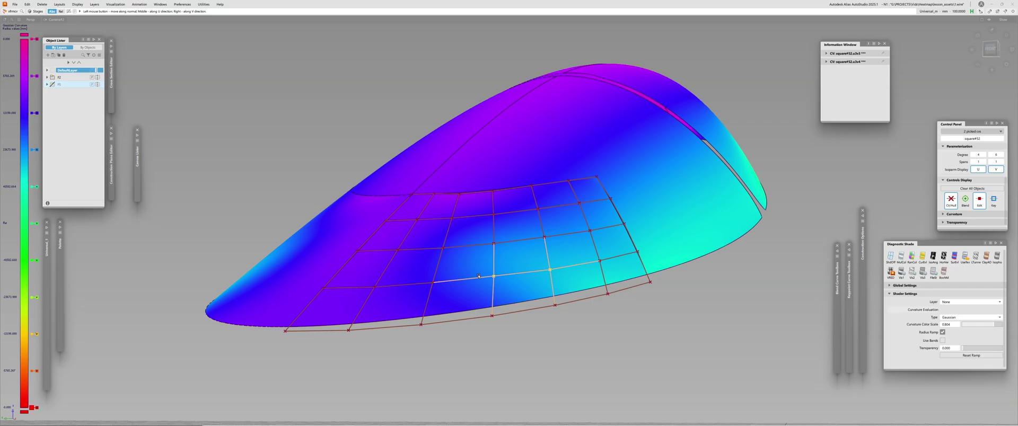
{"action": "left_click", "coordinate": [492, 268], "text": "shift"}
{"action": "left_click", "coordinate": [493, 243], "text": "shift"}
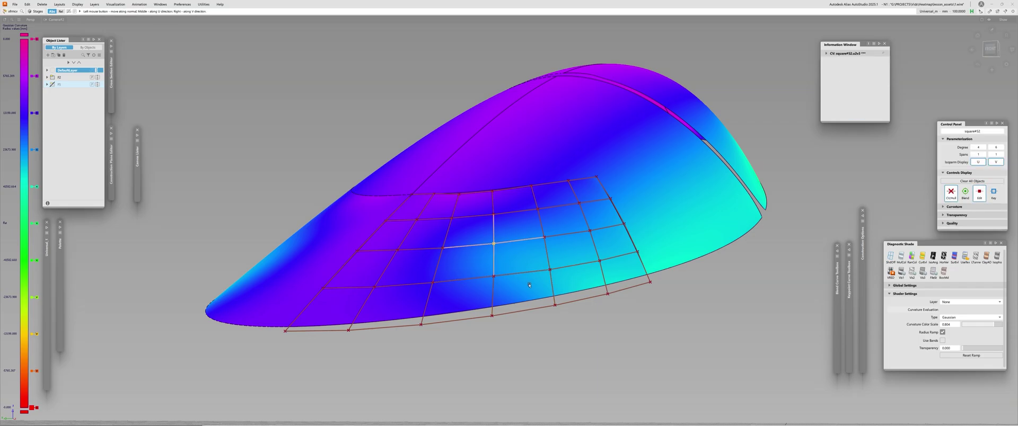
{"action": "key", "text": "ctrl"}
{"action": "left_click", "coordinate": [563, 279], "text": "shift"}
{"action": "left_click", "coordinate": [563, 279], "text": "shift"}
{"action": "key", "text": "ctrl"}
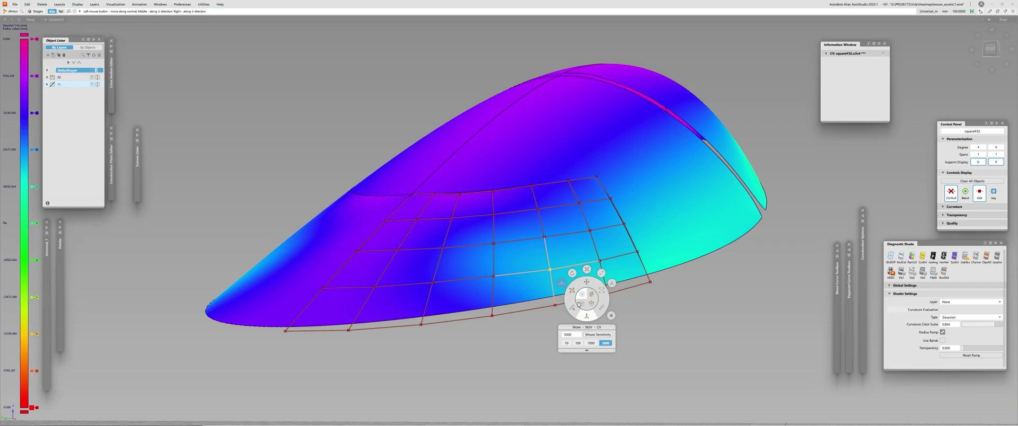
Fine-tune the middle-row control vertex above the light blue curvature area in NUV mode, and clear the vertex selection
{"action": "left_click_drag", "start_coordinate": [486, 314], "coordinate": [586, 330], "text": "alt+shift"}
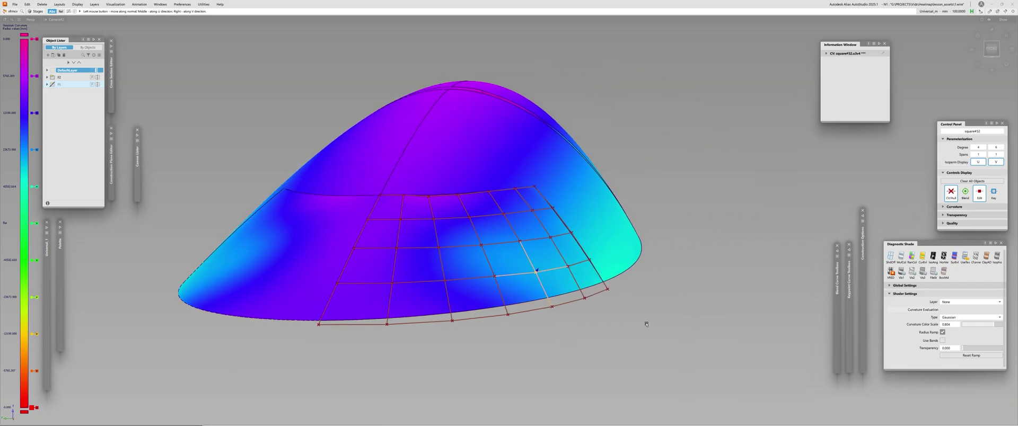
{"action": "left_click_drag", "start_coordinate": [657, 326], "coordinate": [518, 320], "text": "alt+shift"}
{"action": "left_click", "coordinate": [543, 271], "text": "shift"}
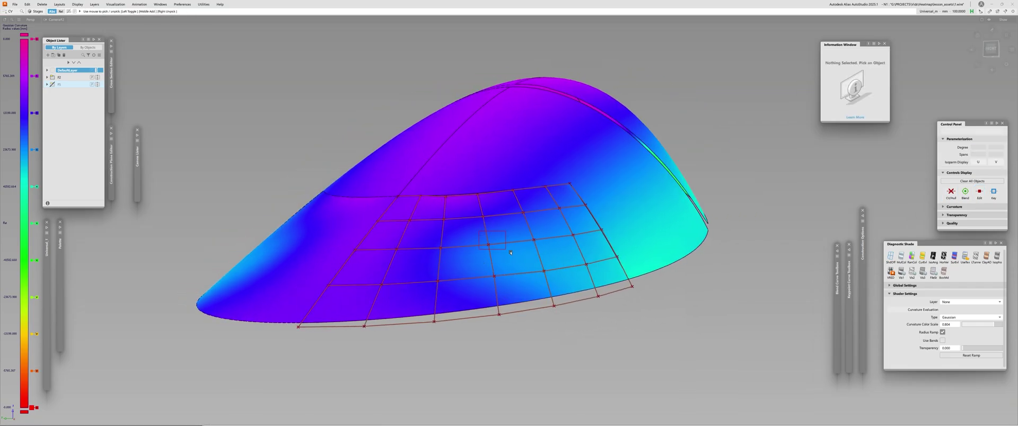
{"action": "left_click", "coordinate": [488, 244], "text": "shift"}
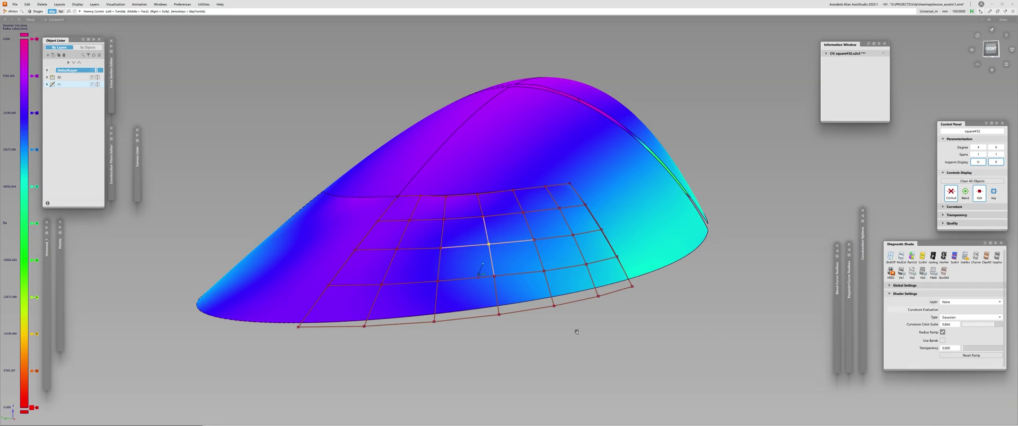
{"action": "left_click_drag", "start_coordinate": [577, 331], "coordinate": [631, 342], "text": "alt+shift"}
{"action": "left_click", "coordinate": [535, 306], "text": "shift"}
{"action": "left_click_drag", "start_coordinate": [534, 306], "coordinate": [456, 314], "text": "alt+shift"}
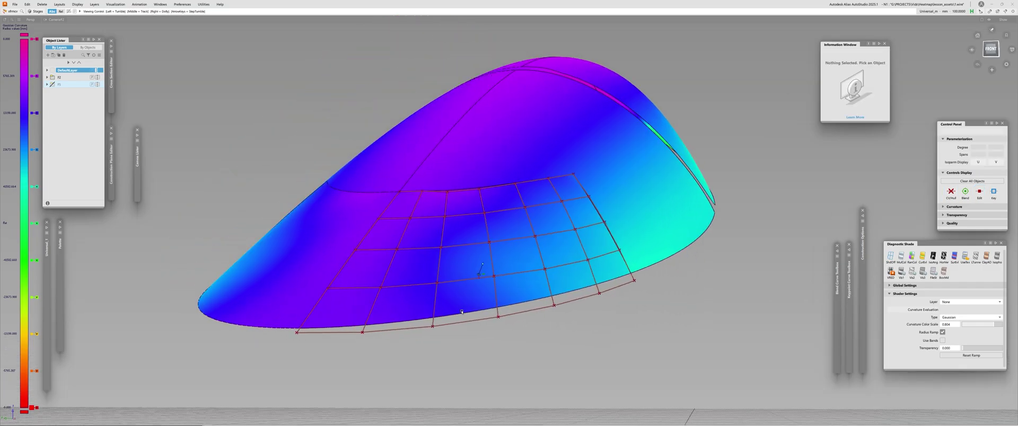
Move the central lower-row control vertex of the nose patch along its normal, and deselect it
{"action": "right_click_drag", "start_coordinate": [461, 312], "coordinate": [470, 261], "text": "alt+shift"}
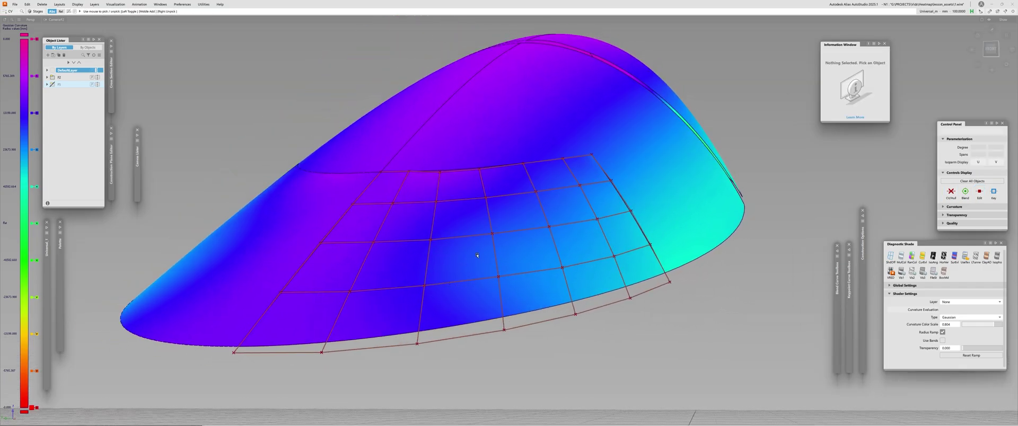
{"action": "left_click_drag", "start_coordinate": [477, 255], "coordinate": [518, 300]}
{"action": "key", "text": "w"}
{"action": "key", "text": "alt+shift"}
{"action": "left_click_drag", "start_coordinate": [599, 350], "coordinate": [636, 336]}
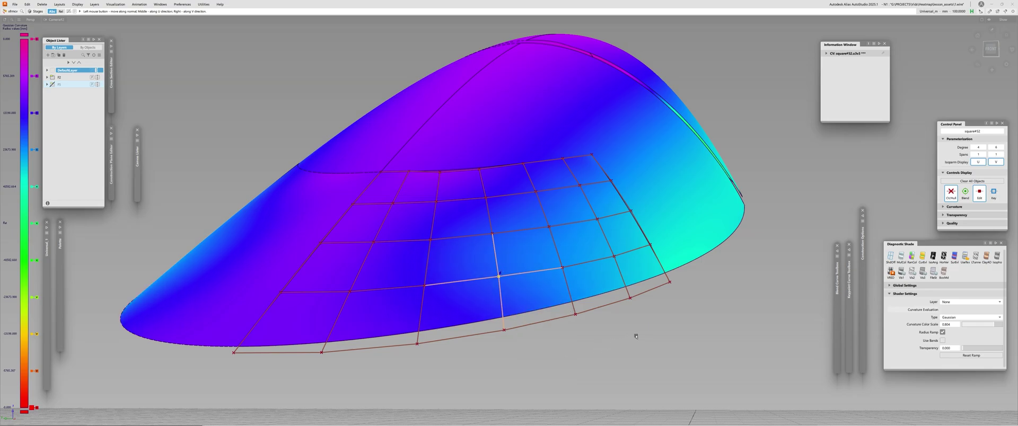
{"action": "left_click", "coordinate": [593, 330], "text": "shift"}
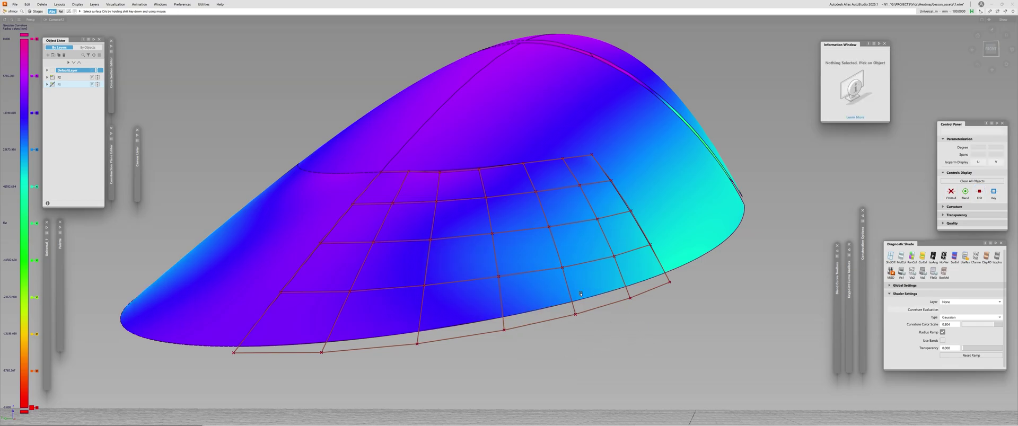
Refine the curvature transition by adjusting single control vertices in the patch interior, including the middle-row one toward the aft edge
{"action": "left_click_drag", "start_coordinate": [580, 295], "coordinate": [547, 253], "text": "shift"}
{"action": "key", "text": "alt+shift"}
{"action": "left_click_drag", "start_coordinate": [628, 334], "coordinate": [472, 357]}
{"action": "left_click", "coordinate": [653, 331], "text": "shift"}
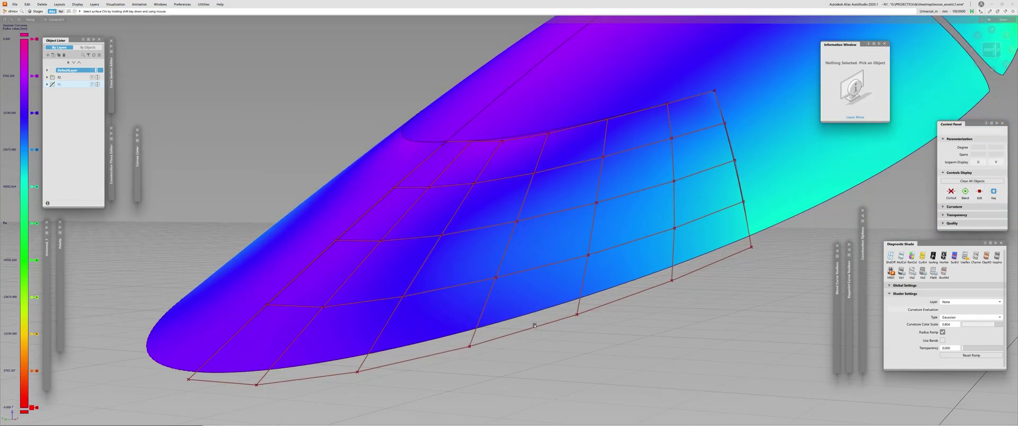
{"action": "left_click", "coordinate": [596, 203], "text": "shift"}
{"action": "key", "text": "ctrl"}
{"action": "left_click_drag", "start_coordinate": [645, 279], "coordinate": [529, 297], "text": "alt+shift"}
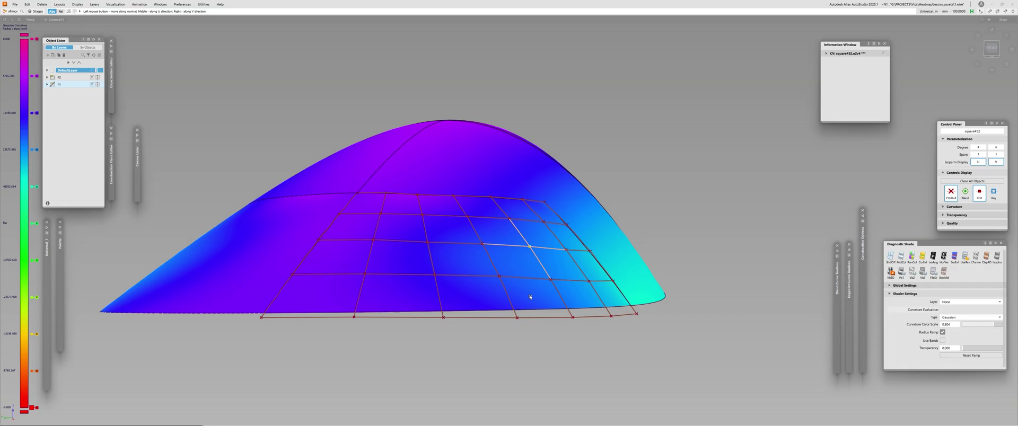
Select the two interior control vertices nearer the nose tip, and adjust the middle-row one on its own
{"action": "left_click", "coordinate": [428, 242]}
{"action": "left_click", "coordinate": [434, 275], "text": "shift"}
{"action": "key", "text": "ctrl"}
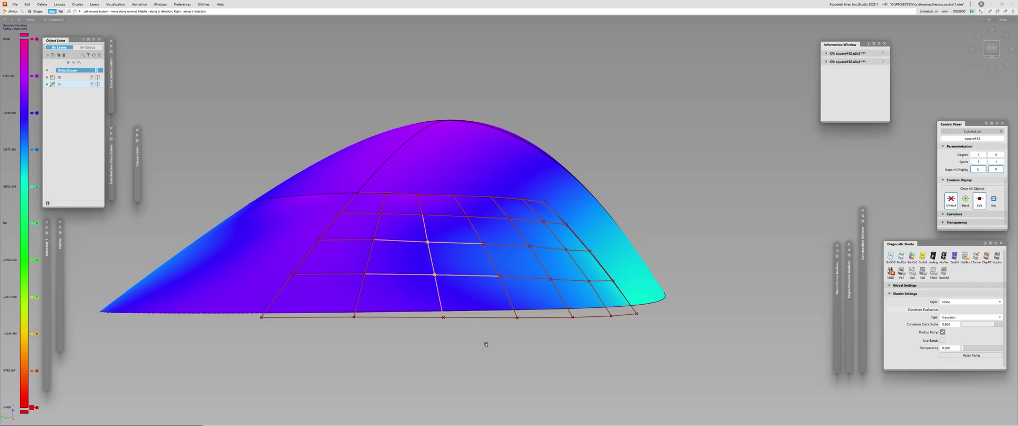
{"action": "left_click", "coordinate": [439, 351]}
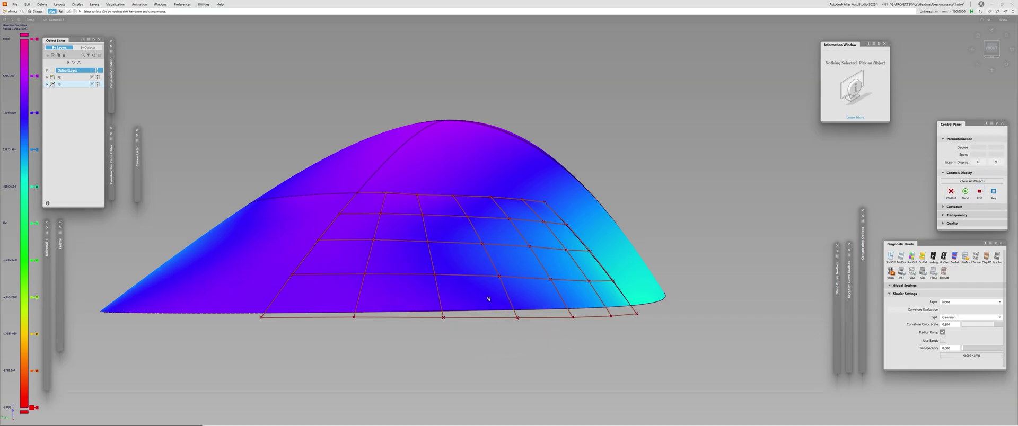
{"action": "left_click", "coordinate": [430, 250]}
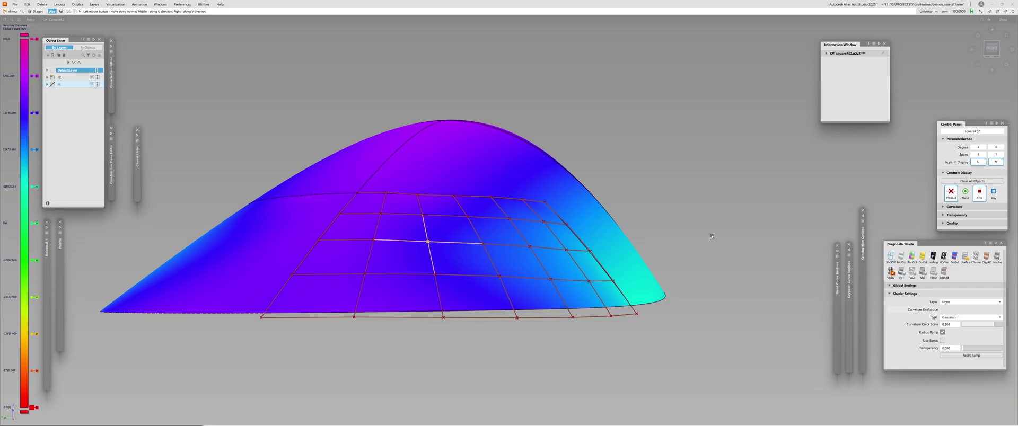
{"action": "left_click_drag", "start_coordinate": [796, 207], "coordinate": [868, 188]}
Fine-tune the aft lower-row control vertex of the nose patch, and pick its neighbor toward the tip
{"action": "left_click_drag", "start_coordinate": [620, 204], "coordinate": [565, 304], "text": "alt+shift"}
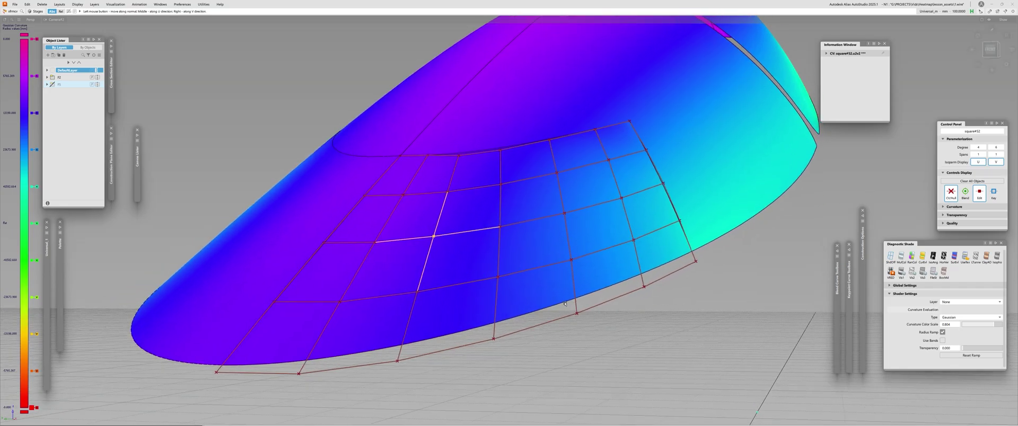
{"action": "left_click_drag", "start_coordinate": [606, 347], "coordinate": [582, 279]}
{"action": "left_click", "coordinate": [571, 280]}
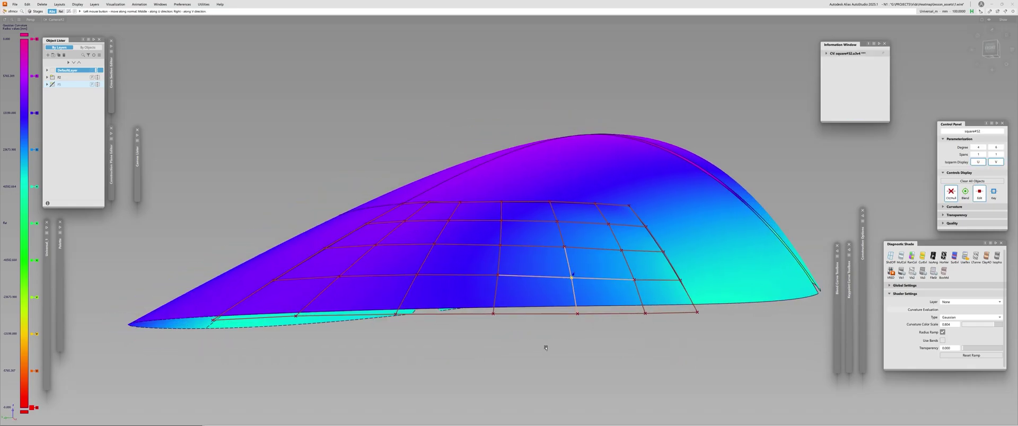
{"action": "left_click", "coordinate": [500, 276]}
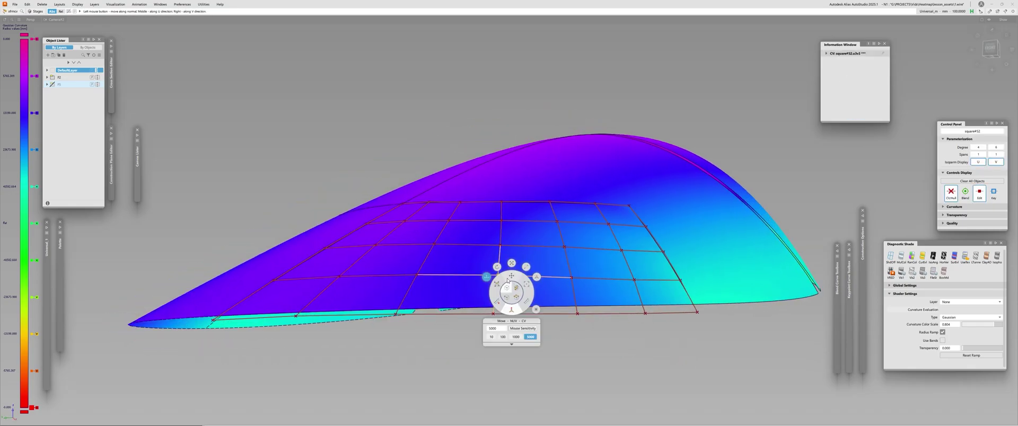
Slide the central lower-row control vertex along its hull with a mouse sensitivity of 100, and return to NUV move mode
{"action": "left_click", "coordinate": [497, 284]}
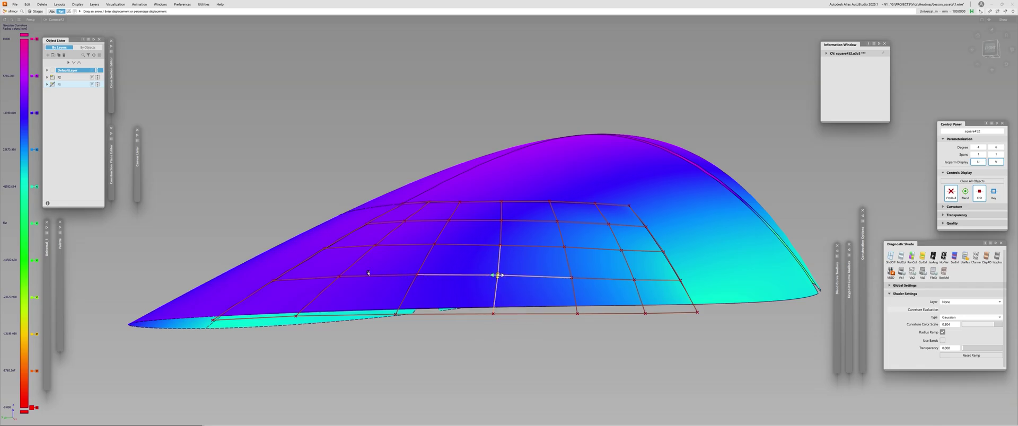
{"action": "left_click", "coordinate": [507, 293]}
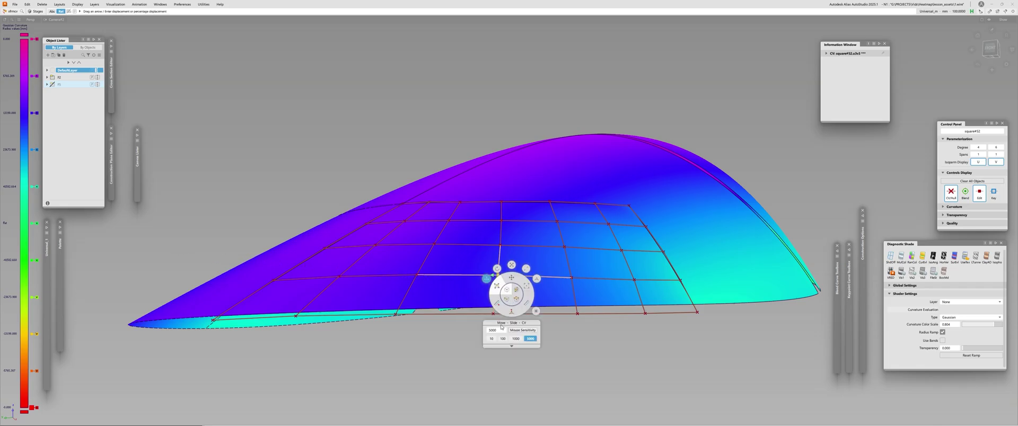
{"action": "left_click", "coordinate": [506, 293]}
{"action": "left_click_drag", "start_coordinate": [476, 276], "coordinate": [510, 264]}
{"action": "key", "text": "space"}
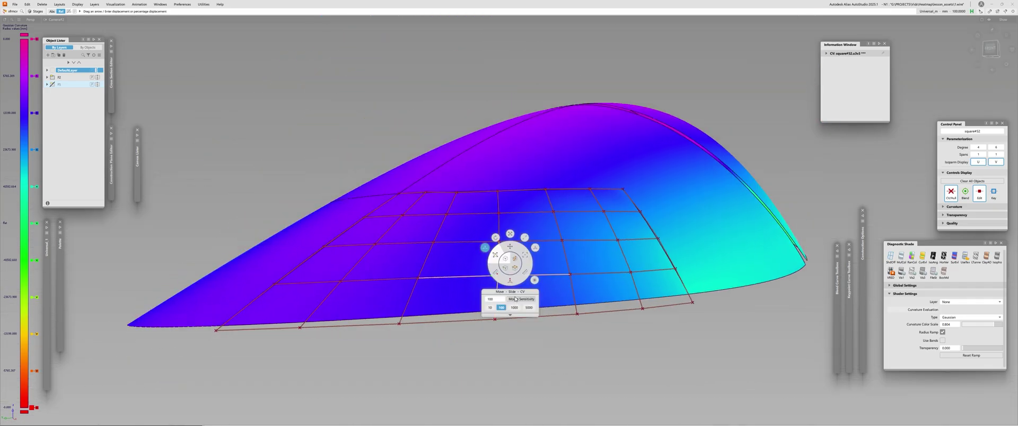
{"action": "left_click", "coordinate": [510, 281]}
Adjust the middle-row control vertex toward the patch's aft edge in NUV mode to smooth the blue curvature transition
{"action": "left_click_drag", "start_coordinate": [588, 352], "coordinate": [602, 339], "text": "alt+shift"}
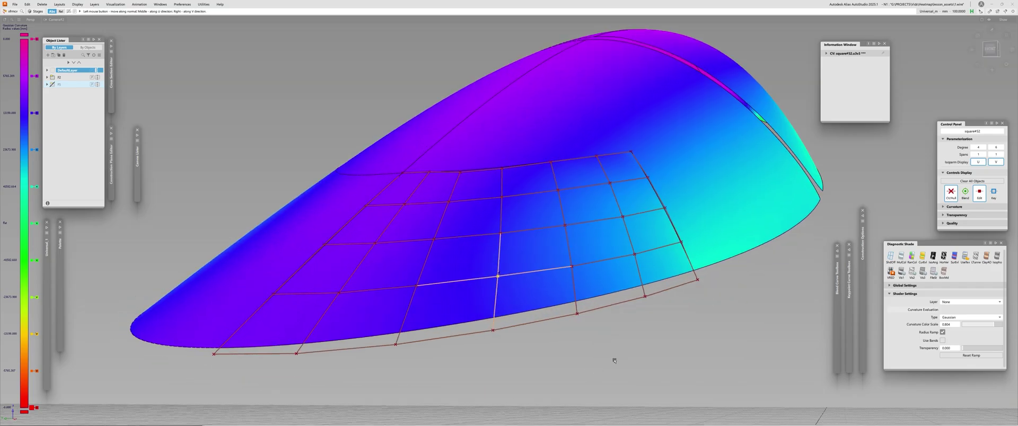
{"action": "mouse_move", "coordinate": [595, 347]}
{"action": "left_mouse_down", "text": "alt+shift"}
{"action": "mouse_move", "coordinate": [481, 243]}
{"action": "mouse_move", "coordinate": [498, 225]}
{"action": "mouse_move", "coordinate": [536, 300]}
{"action": "left_mouse_up", "text": "alt+shift"}
{"action": "left_click_drag", "start_coordinate": [571, 176], "coordinate": [599, 207]}
{"action": "middle_click_drag", "start_coordinate": [600, 210], "coordinate": [606, 249], "text": "ctrl+shift"}
{"action": "key", "text": "space"}
{"action": "left_click", "coordinate": [608, 272]}
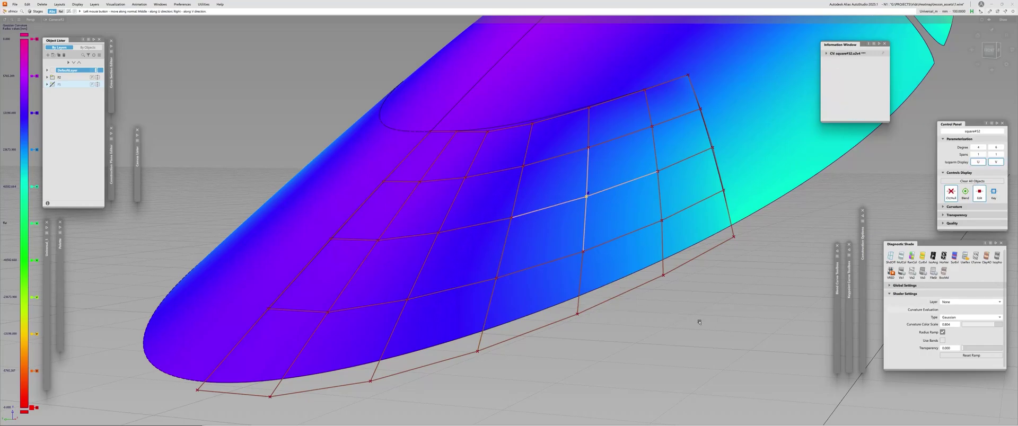
{"action": "left_click_drag", "start_coordinate": [699, 322], "coordinate": [559, 241]}
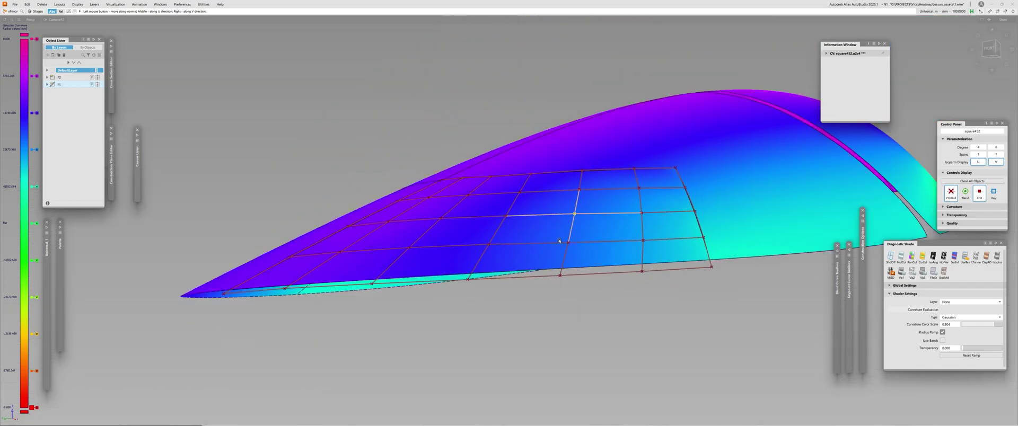
Hide the nose patch's control vertices and deselect the patch to review the curvature over the whole canopy
{"action": "left_click", "coordinate": [525, 259]}
{"action": "left_click", "coordinate": [525, 258]}
{"action": "left_click_drag", "start_coordinate": [526, 212], "coordinate": [558, 196], "text": "alt+shift"}
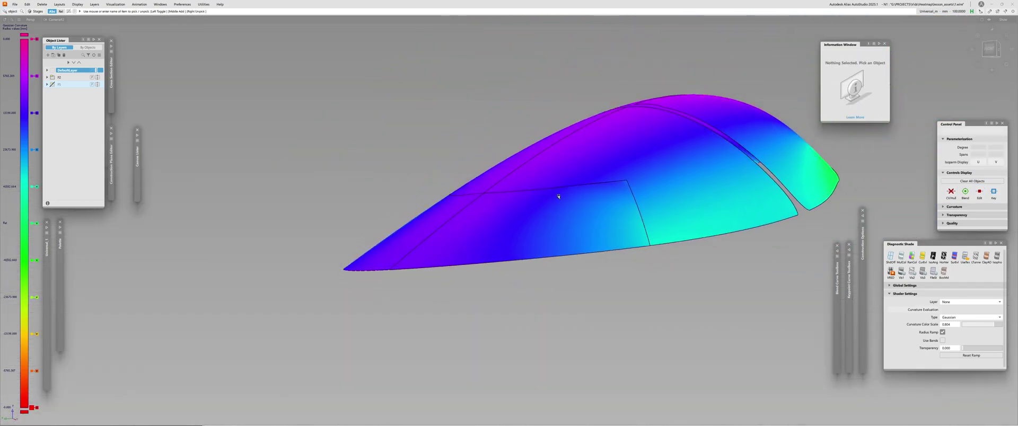
Check positional surface continuity along the nose patch's upper and aft edges
{"action": "key", "text": "ctrl+shift+c"}
{"action": "left_click", "coordinate": [585, 184]}
{"action": "left_click", "coordinate": [635, 201]}
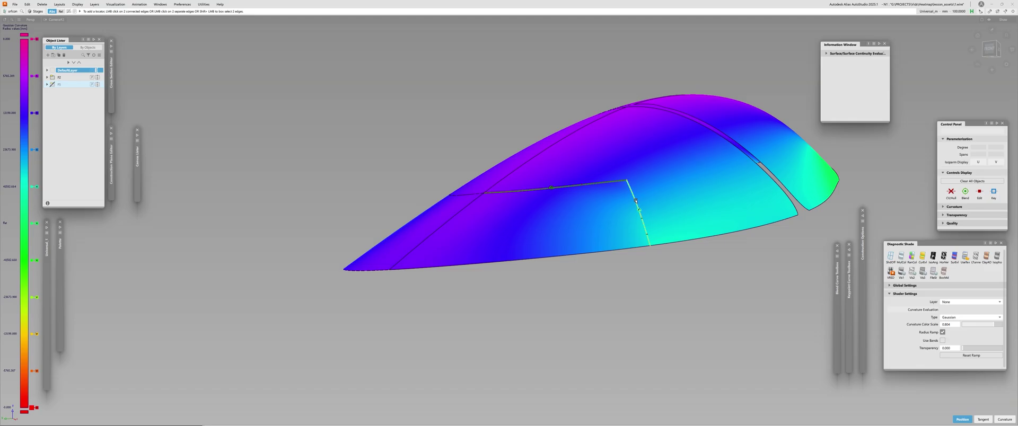
{"action": "left_click_drag", "start_coordinate": [636, 201], "coordinate": [529, 250], "text": "alt+shift"}
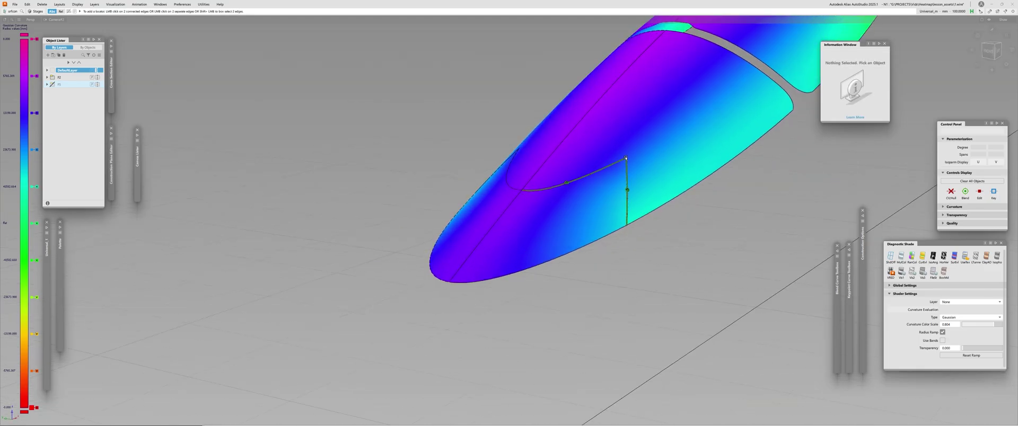
{"action": "key", "text": "Escape"}
Pick the nose patch, examine its control vertex layout against the Gaussian colors, and hide its control vertices
{"action": "left_click", "coordinate": [543, 230]}
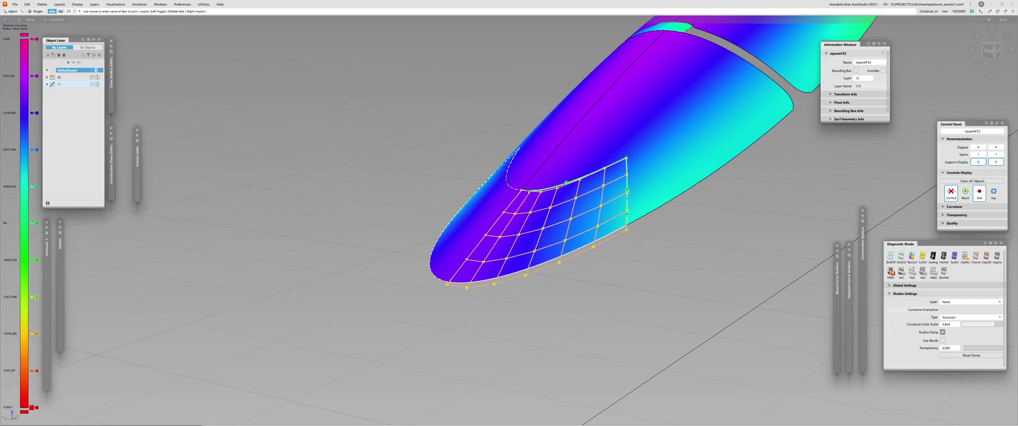
{"action": "left_click_drag", "start_coordinate": [615, 179], "coordinate": [548, 172], "text": "alt+shift"}
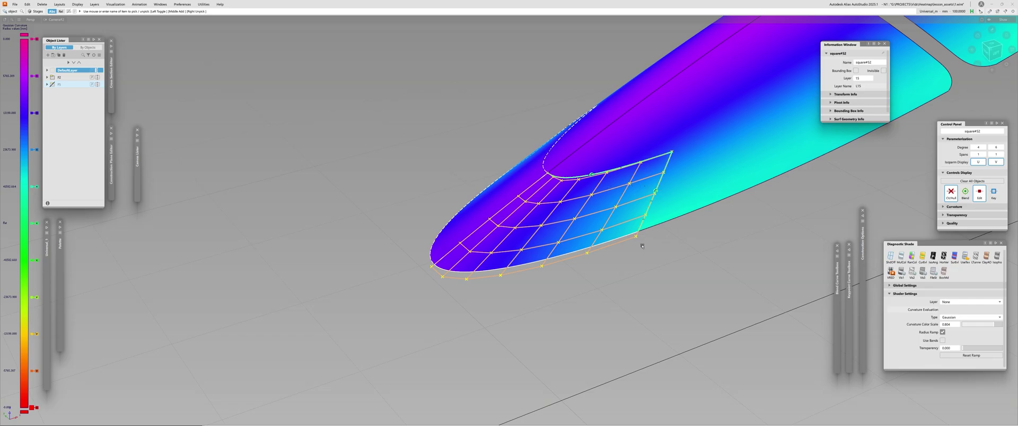
{"action": "left_click_drag", "start_coordinate": [642, 246], "coordinate": [674, 235], "text": "alt+shift"}
{"action": "left_click", "coordinate": [561, 227]}
{"action": "left_click", "coordinate": [561, 226]}
{"action": "key", "text": "h"}
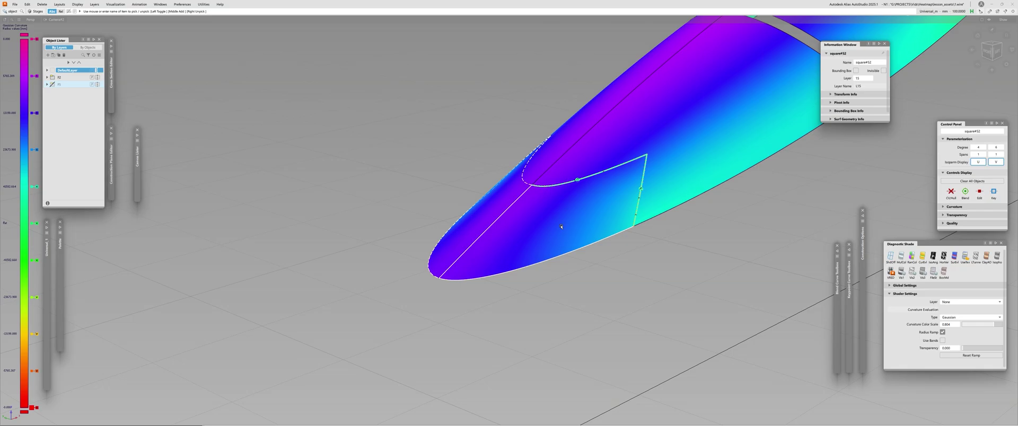
Compare the Gaussian curvature of the rear canopy with the other canopy model, and deselect the nose patch
{"action": "left_click_drag", "start_coordinate": [518, 210], "coordinate": [522, 233], "text": "alt+shift"}
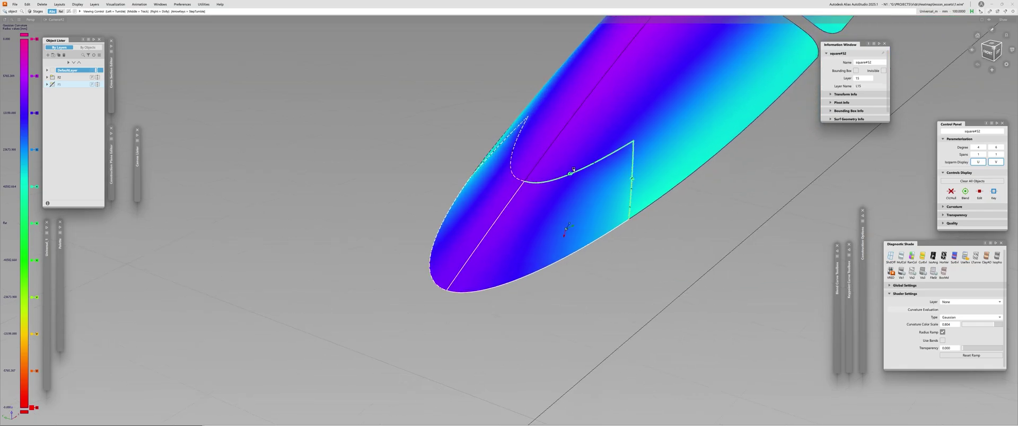
{"action": "right_click_drag", "start_coordinate": [522, 233], "coordinate": [442, 301], "text": "alt+shift"}
{"action": "middle_click_drag", "start_coordinate": [442, 302], "coordinate": [492, 198], "text": "alt+shift"}
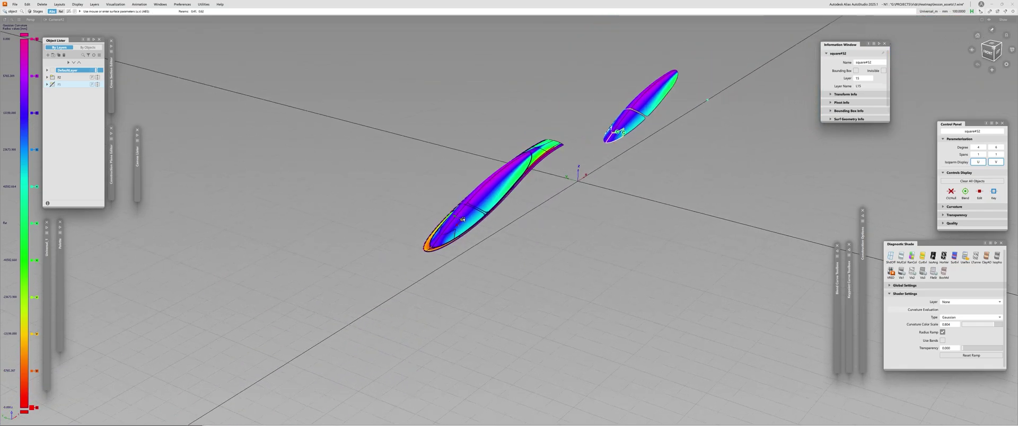
{"action": "right_click_drag", "start_coordinate": [453, 207], "coordinate": [479, 198], "text": "alt+shift"}
{"action": "left_click_drag", "start_coordinate": [479, 198], "coordinate": [465, 240], "text": "alt+shift"}
{"action": "middle_click_drag", "start_coordinate": [535, 210], "coordinate": [472, 261], "text": "alt+shift"}
{"action": "left_click", "coordinate": [473, 262]}
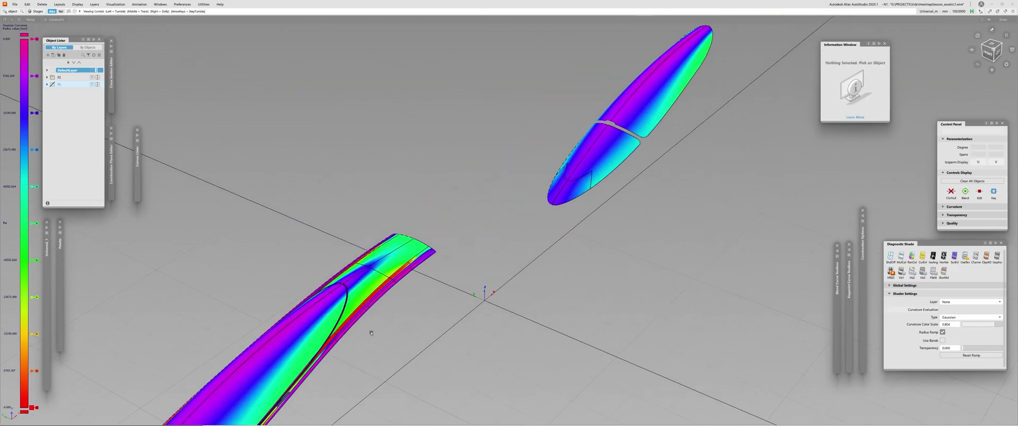
Shade both canopy models with black-and-white zebra stripes and examine how the stripes flow across the surfaces
{"action": "left_click_drag", "start_coordinate": [371, 334], "coordinate": [398, 274], "text": "alt+shift"}
{"action": "middle_click_drag", "start_coordinate": [398, 274], "coordinate": [454, 184], "text": "alt+shift"}
{"action": "left_click_drag", "start_coordinate": [455, 185], "coordinate": [516, 151], "text": "alt+shift"}
{"action": "left_click", "coordinate": [944, 257]}
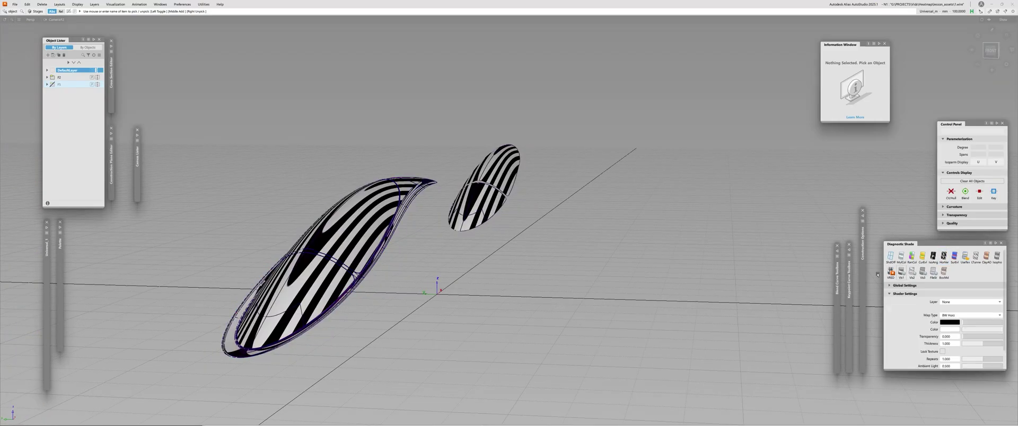
{"action": "mouse_move", "coordinate": [575, 312]}
{"action": "left_mouse_down", "text": "alt+shift"}
{"action": "mouse_move", "coordinate": [470, 250]}
{"action": "mouse_move", "coordinate": [340, 258]}
{"action": "mouse_move", "coordinate": [252, 283]}
{"action": "mouse_move", "coordinate": [255, 314]}
{"action": "mouse_move", "coordinate": [248, 276]}
{"action": "left_mouse_up", "text": "alt+shift"}
{"action": "middle_click_drag", "start_coordinate": [248, 276], "coordinate": [165, 377], "text": "alt+shift"}
Switch to plain gray diagnostic shading and examine the overall form of both canopies and the rear nose patch
{"action": "left_click", "coordinate": [899, 259]}
{"action": "middle_click_drag", "start_coordinate": [536, 178], "coordinate": [488, 213], "text": "alt+shift"}
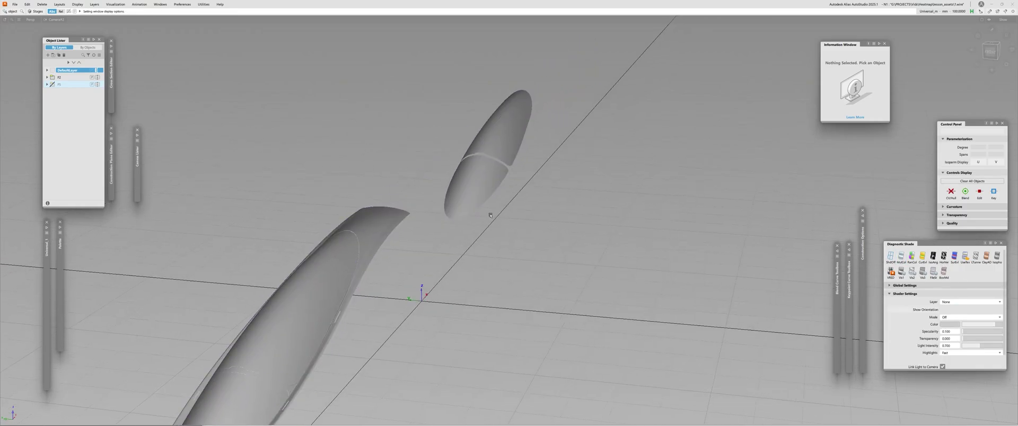
{"action": "left_click_drag", "start_coordinate": [551, 206], "coordinate": [496, 209], "text": "alt+shift"}
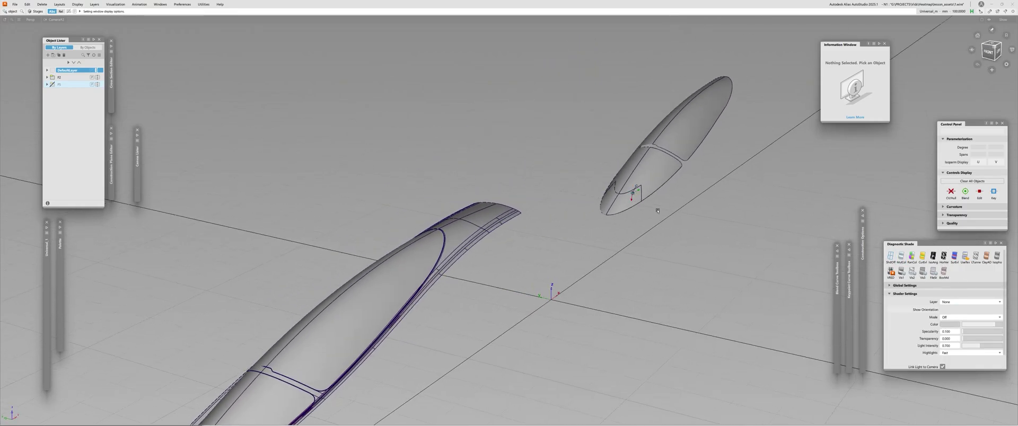
{"action": "middle_click_drag", "start_coordinate": [657, 211], "coordinate": [461, 260], "text": "alt+shift"}
{"action": "right_click_drag", "start_coordinate": [461, 260], "coordinate": [580, 246], "text": "alt+shift"}
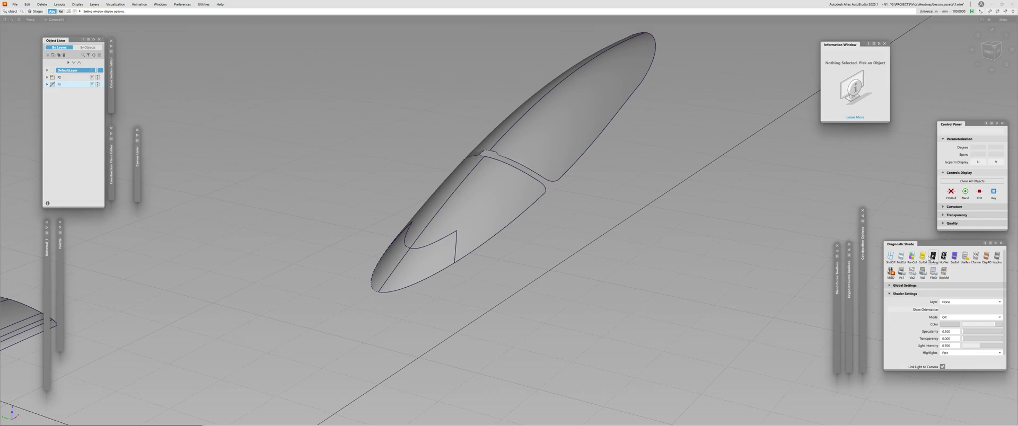
Apply Curvature Evaluation shading with the type set to Mean and examine the rear canopy
{"action": "left_click", "coordinate": [923, 257]}
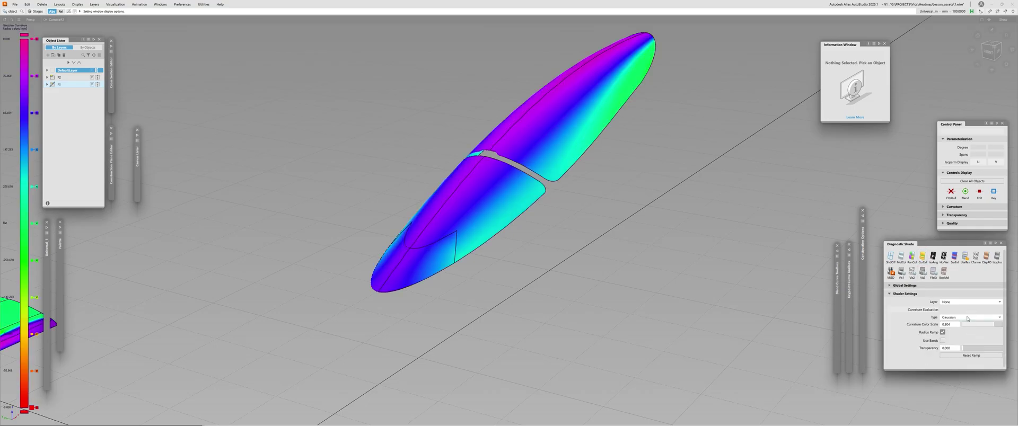
{"action": "left_click", "coordinate": [968, 317]}
{"action": "left_click", "coordinate": [954, 289]}
{"action": "left_click_drag", "start_coordinate": [479, 228], "coordinate": [459, 170], "text": "alt+shift"}
{"action": "scroll", "coordinate": [440, 218], "scroll_direction": "up", "scroll_amount": 5, "text": "alt+shift"}
{"action": "scroll", "coordinate": [450, 180], "scroll_direction": "down", "scroll_amount": 4, "text": "alt+shift"}
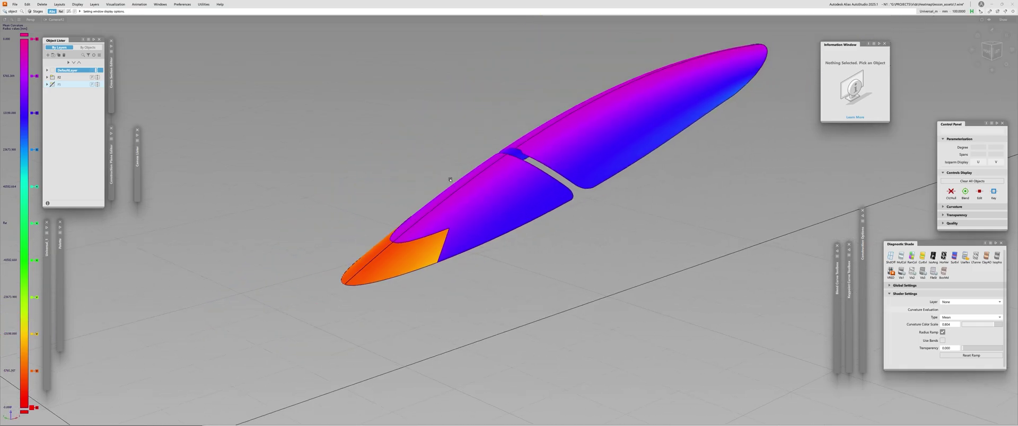
{"action": "left_click_drag", "start_coordinate": [469, 208], "coordinate": [472, 230], "text": "alt+shift"}
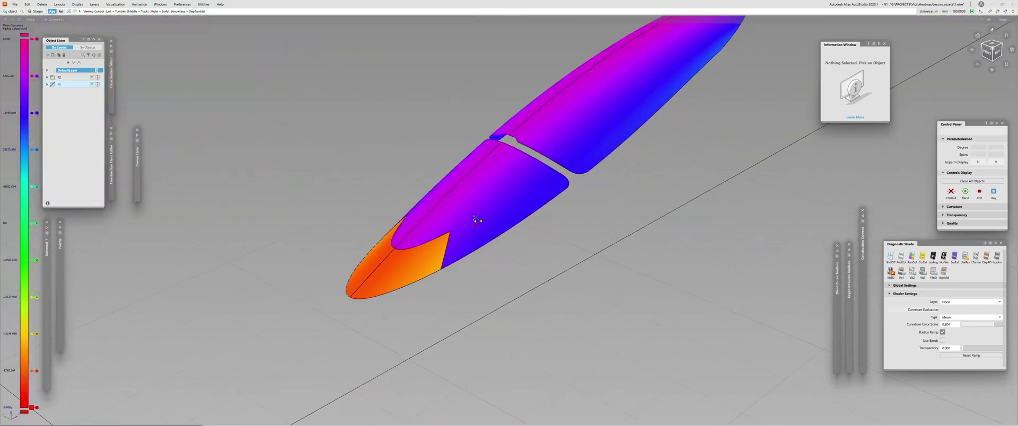
{"action": "scroll", "coordinate": [469, 228], "scroll_direction": "down", "scroll_amount": 3}
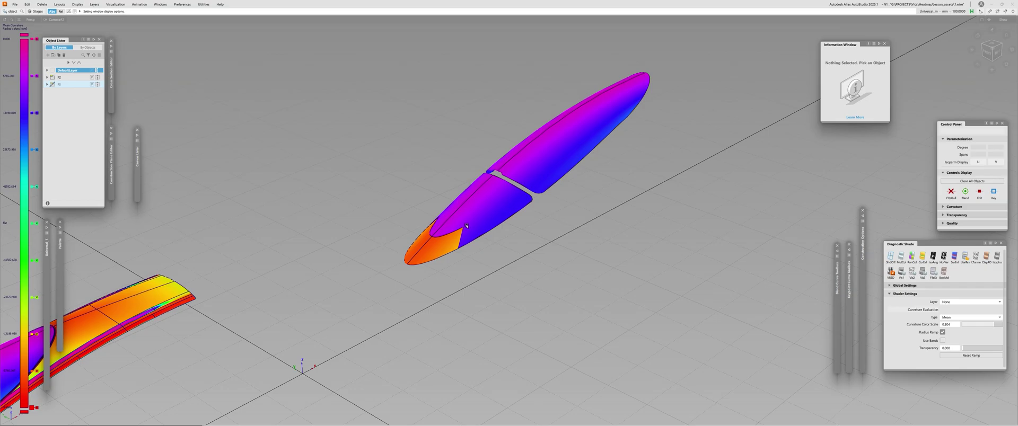
{"action": "scroll", "coordinate": [466, 225], "scroll_direction": "up", "scroll_amount": 5}
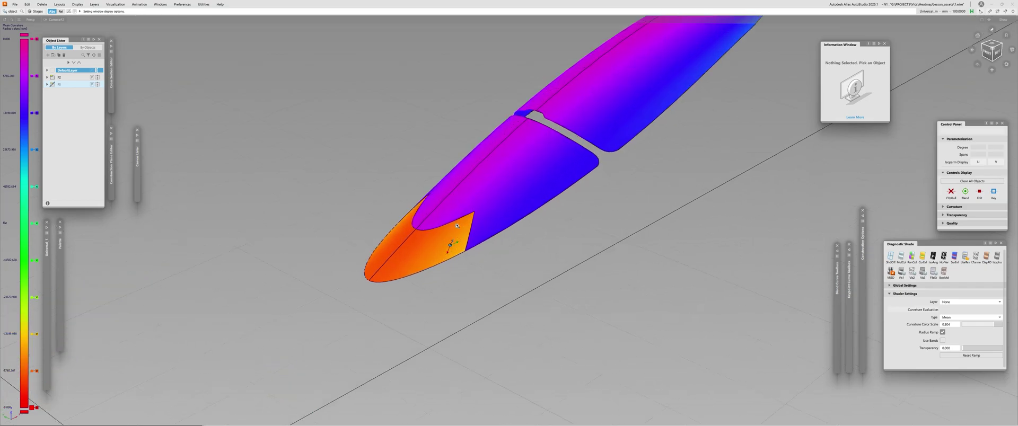
Examine the Mean curvature colors across the nose patch's boundary with the main canopy surfaces
{"action": "left_click_drag", "start_coordinate": [512, 229], "coordinate": [375, 216], "text": "alt+shift"}
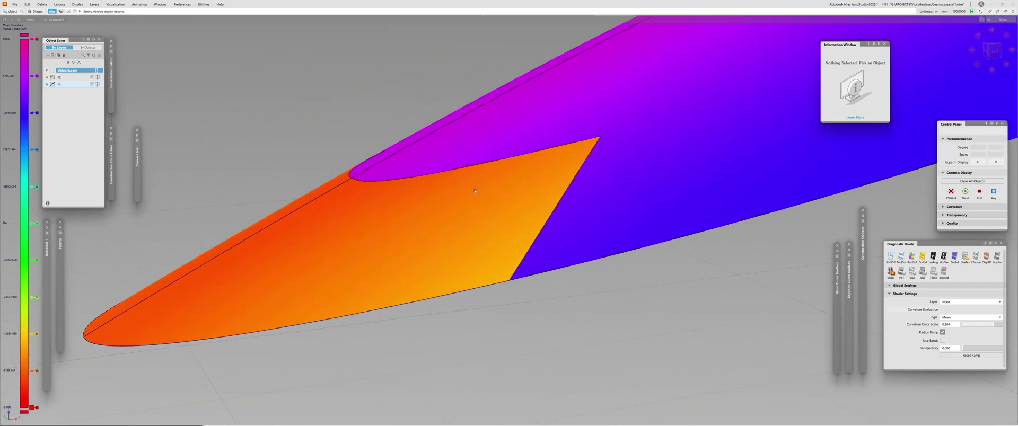
{"action": "right_click_drag", "start_coordinate": [520, 175], "coordinate": [382, 223], "text": "alt+shift"}
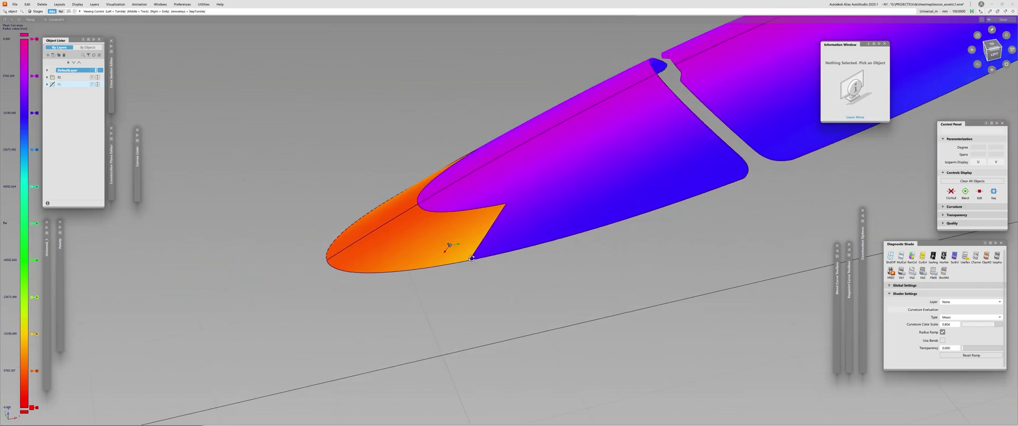
{"action": "left_click_drag", "start_coordinate": [383, 223], "coordinate": [369, 262], "text": "alt+shift"}
{"action": "right_click_drag", "start_coordinate": [497, 222], "coordinate": [397, 235], "text": "alt+shift"}
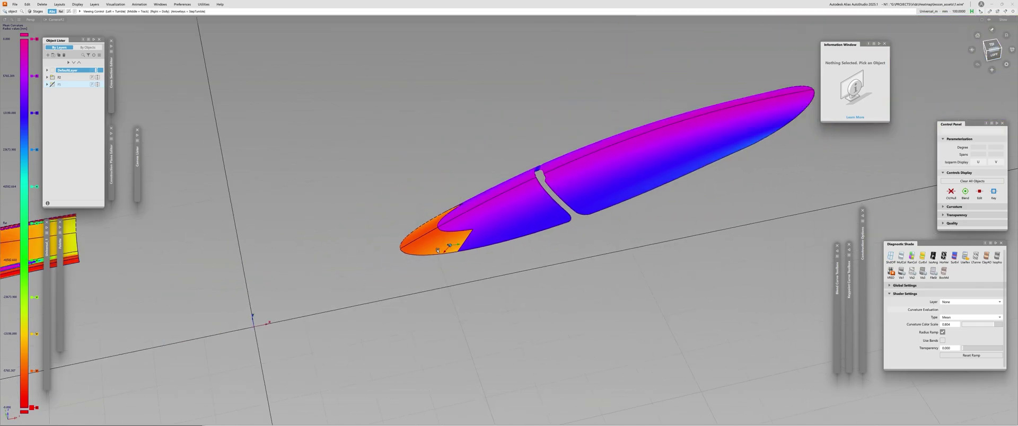
{"action": "left_click_drag", "start_coordinate": [397, 236], "coordinate": [419, 249], "text": "alt+shift"}
{"action": "middle_click_drag", "start_coordinate": [419, 249], "coordinate": [622, 235], "text": "alt+shift"}
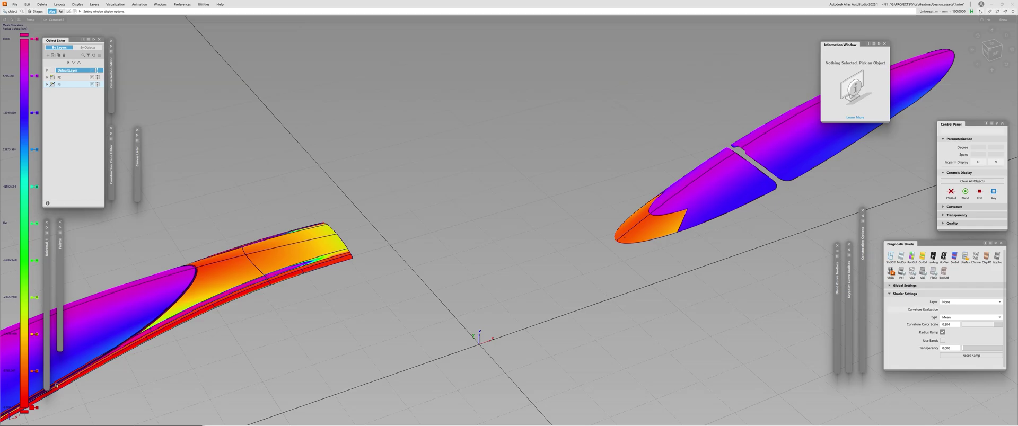
Compare the Mean curvature of both canopy models, looking closely at the rear canopy's nose area
{"action": "right_click_drag", "start_coordinate": [6, 405], "coordinate": [85, 318], "text": "alt+shift"}
{"action": "left_click_drag", "start_coordinate": [85, 318], "coordinate": [151, 220], "text": "alt+shift"}
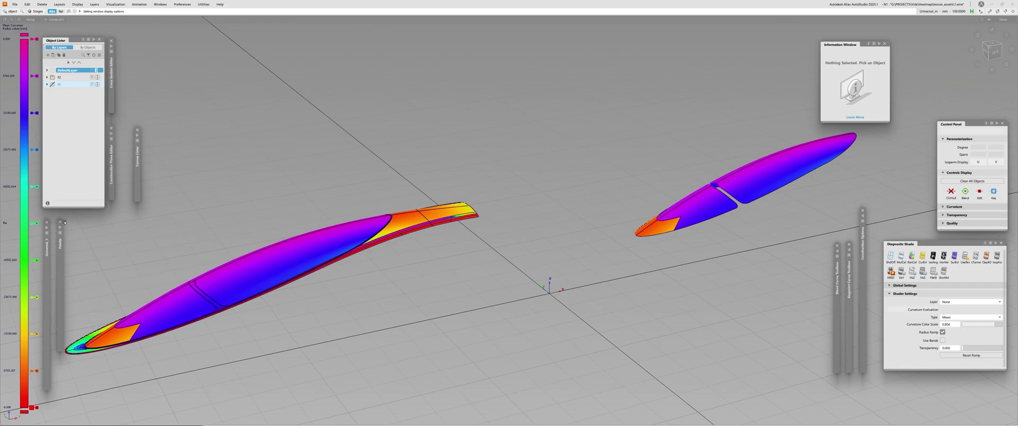
{"action": "middle_click_drag", "start_coordinate": [586, 200], "coordinate": [284, 205], "text": "alt+shift"}
{"action": "mouse_move", "coordinate": [376, 223]}
{"action": "right_mouse_down", "text": "alt+shift"}
{"action": "mouse_move", "coordinate": [347, 208]}
{"action": "mouse_move", "coordinate": [371, 217]}
{"action": "right_mouse_up", "text": "alt+shift"}
{"action": "left_click_drag", "start_coordinate": [371, 217], "coordinate": [377, 223], "text": "alt+shift"}
{"action": "left_click", "coordinate": [267, 274]}
{"action": "left_click", "coordinate": [267, 274]}
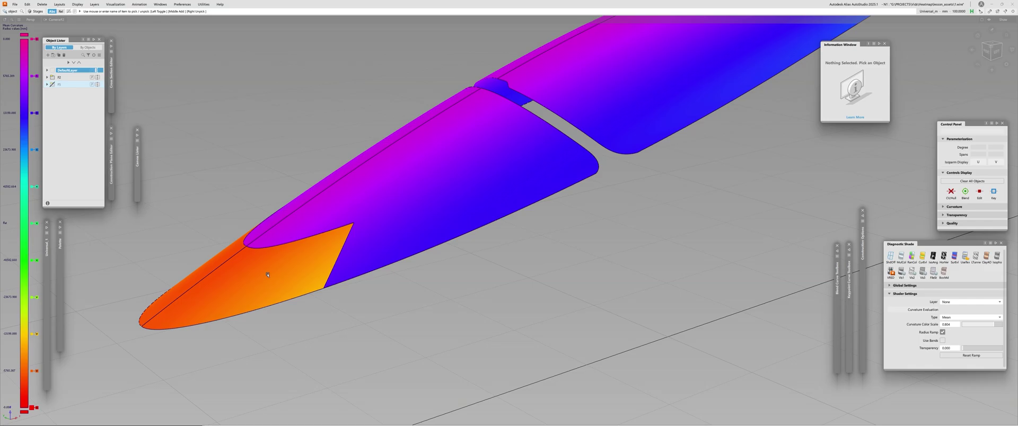
{"action": "right_click_drag", "start_coordinate": [229, 214], "coordinate": [286, 198], "text": "alt+shift"}
{"action": "left_click_drag", "start_coordinate": [286, 198], "coordinate": [297, 239], "text": "alt+shift"}
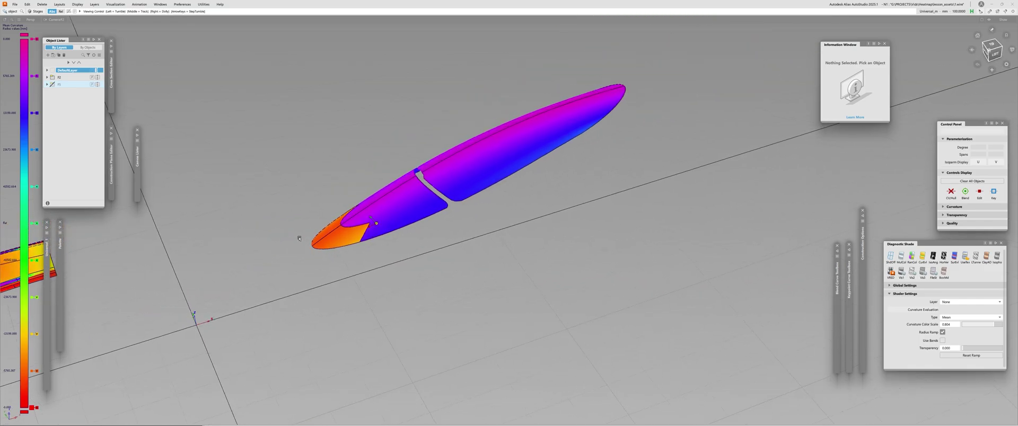
Pick the nose patch and the adjoining canopy surfaces to inspect how the panels divide, and clear the selection
{"action": "left_click", "coordinate": [353, 240]}
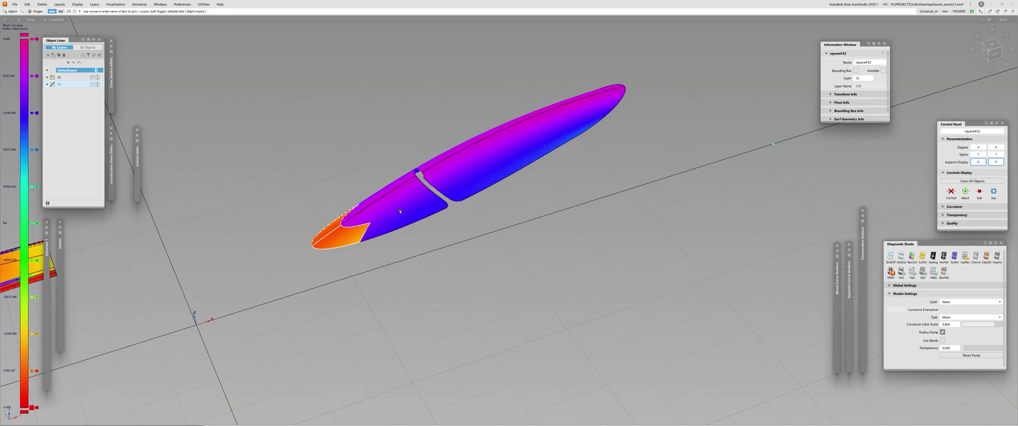
{"action": "left_click", "coordinate": [352, 216]}
{"action": "left_click", "coordinate": [347, 241]}
{"action": "left_click", "coordinate": [393, 209]}
{"action": "left_click", "coordinate": [472, 172]}
{"action": "left_click_drag", "start_coordinate": [375, 221], "coordinate": [368, 257], "text": "alt+shift"}
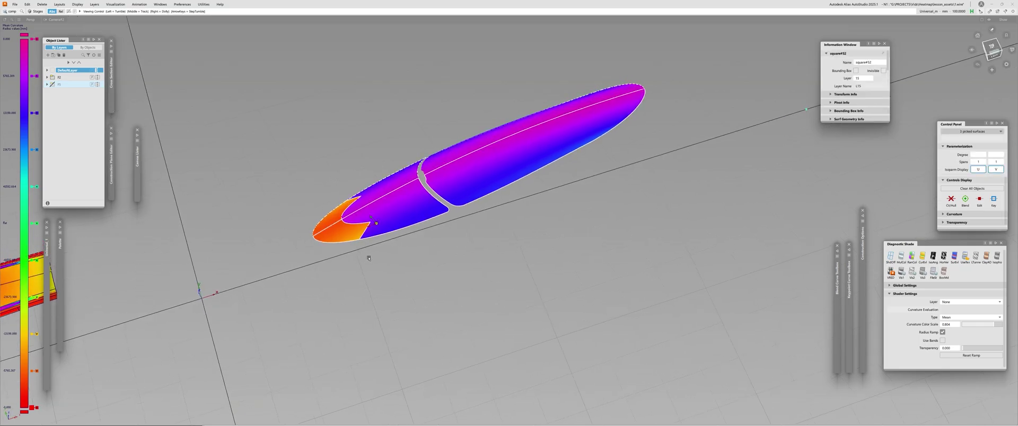
{"action": "left_click_drag", "start_coordinate": [303, 234], "coordinate": [430, 223], "text": "alt+shift"}
{"action": "left_click", "coordinate": [431, 223]}
Set the Curvature Evaluation type back to Gaussian
{"action": "right_click_drag", "start_coordinate": [419, 218], "coordinate": [408, 225], "text": "alt+shift"}
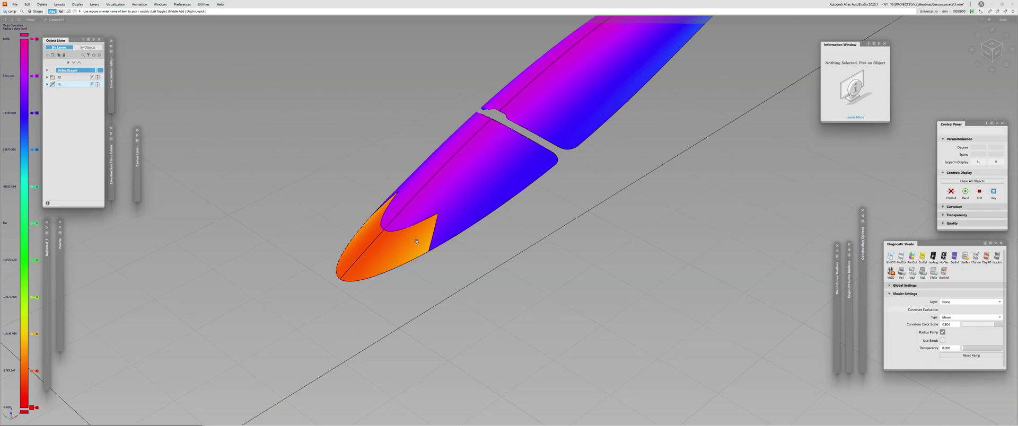
{"action": "right_click_drag", "start_coordinate": [416, 242], "coordinate": [510, 248], "text": "alt+shift"}
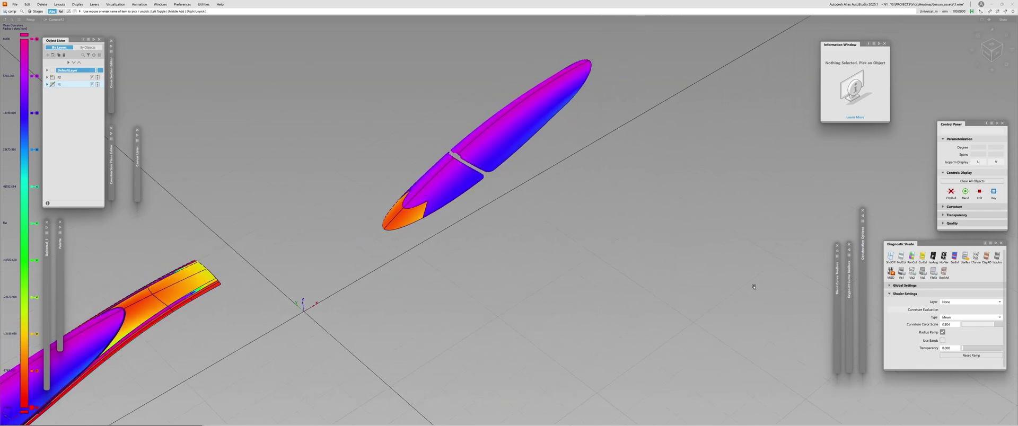
{"action": "left_click", "coordinate": [975, 318]}
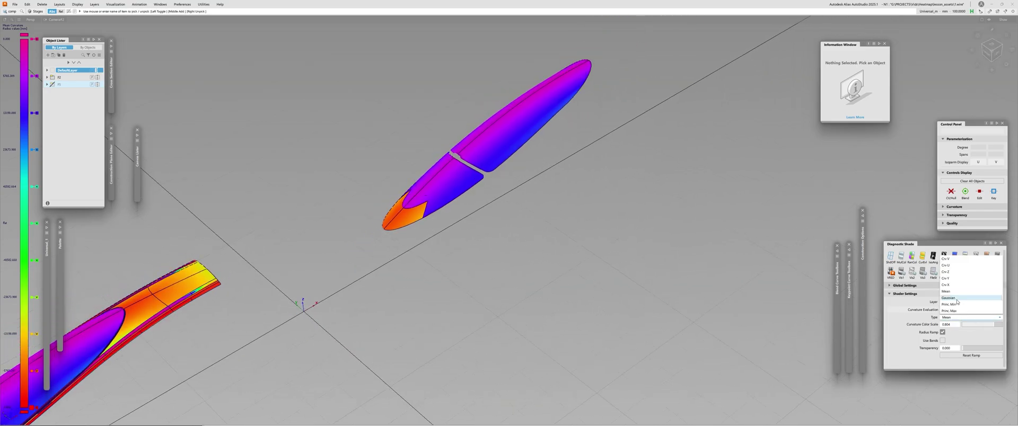
{"action": "left_click", "coordinate": [949, 298]}
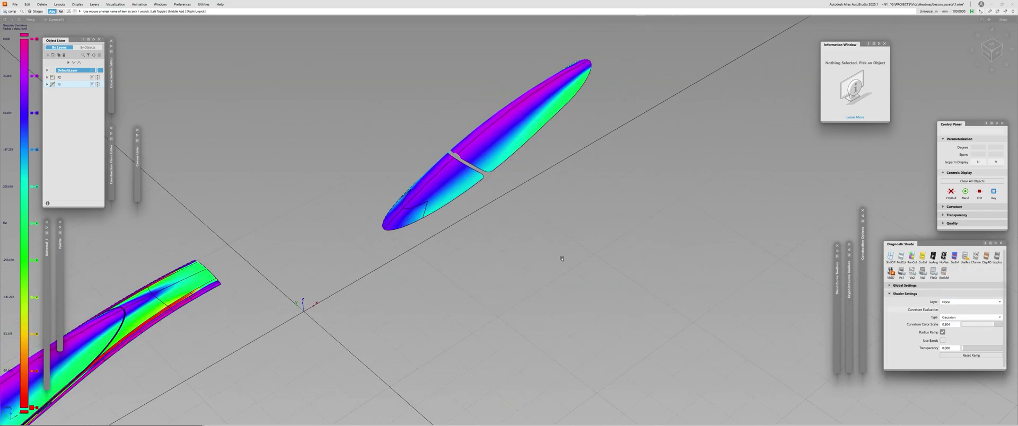
Check surface continuity along the nose patch's upper edge, clear the check, and review both canopies in Gaussian shading
{"action": "key", "text": "c"}
{"action": "left_click", "coordinate": [414, 208]}
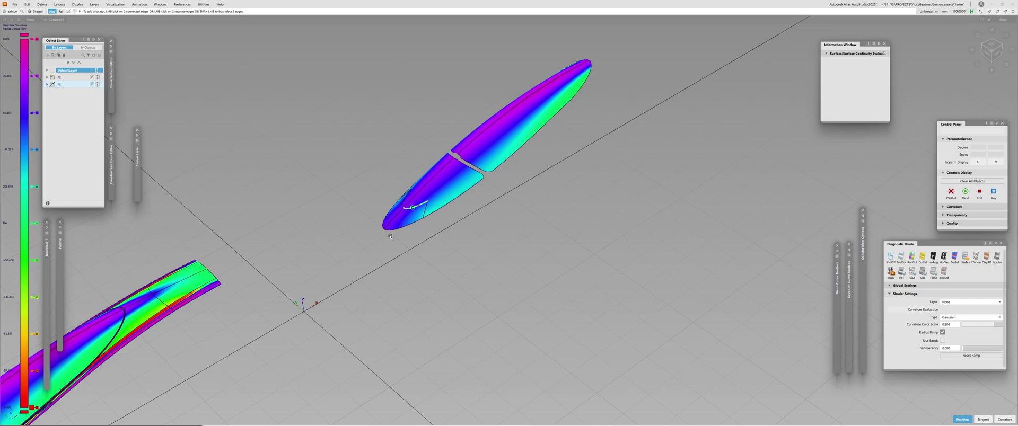
{"action": "key", "text": "Delete"}
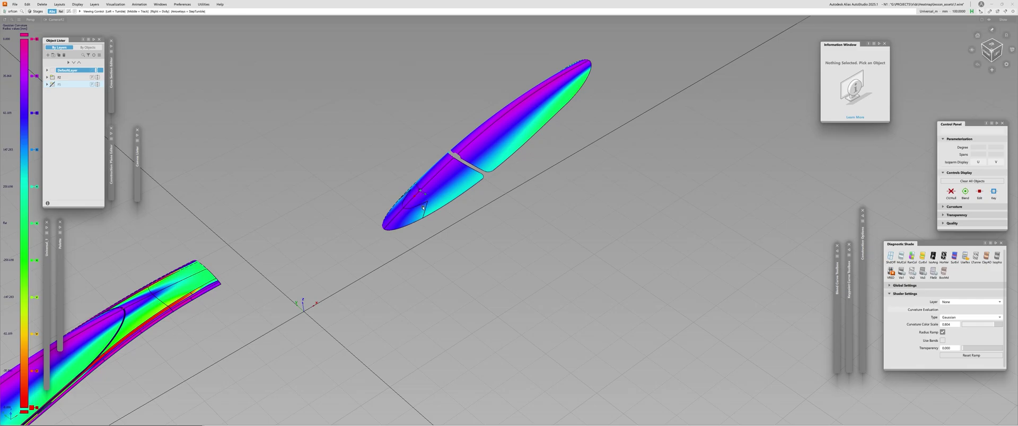
{"action": "right_click_drag", "start_coordinate": [439, 199], "coordinate": [413, 212], "text": "alt+shift"}
{"action": "middle_click_drag", "start_coordinate": [177, 319], "coordinate": [350, 237], "text": "alt+shift"}
{"action": "left_click_drag", "start_coordinate": [350, 238], "coordinate": [345, 224], "text": "alt+shift"}
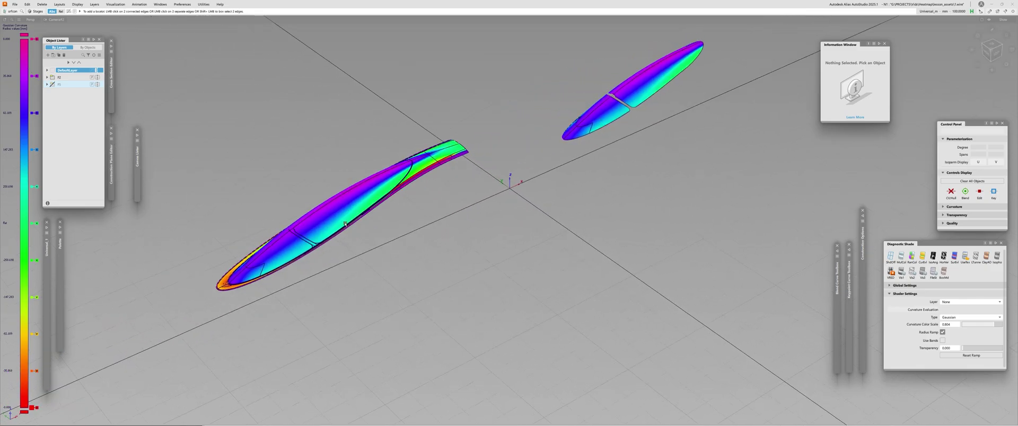